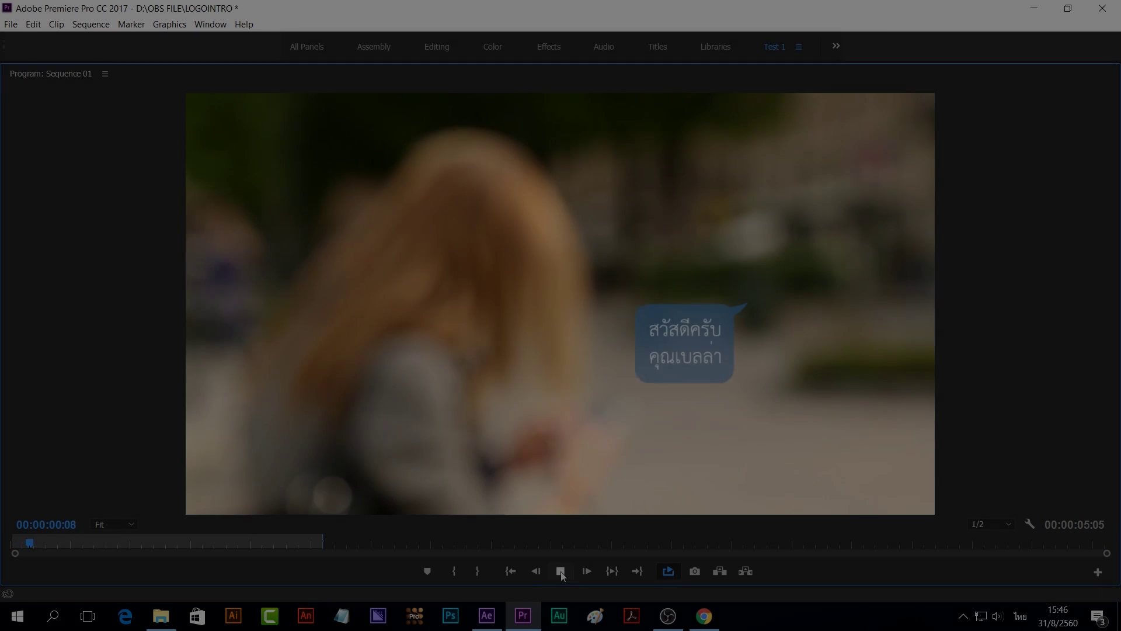
Step: Play the finished Sequence 01 chat animation and stop at 00:00:04:09 with all three bubbles showing
left_click(560, 571)
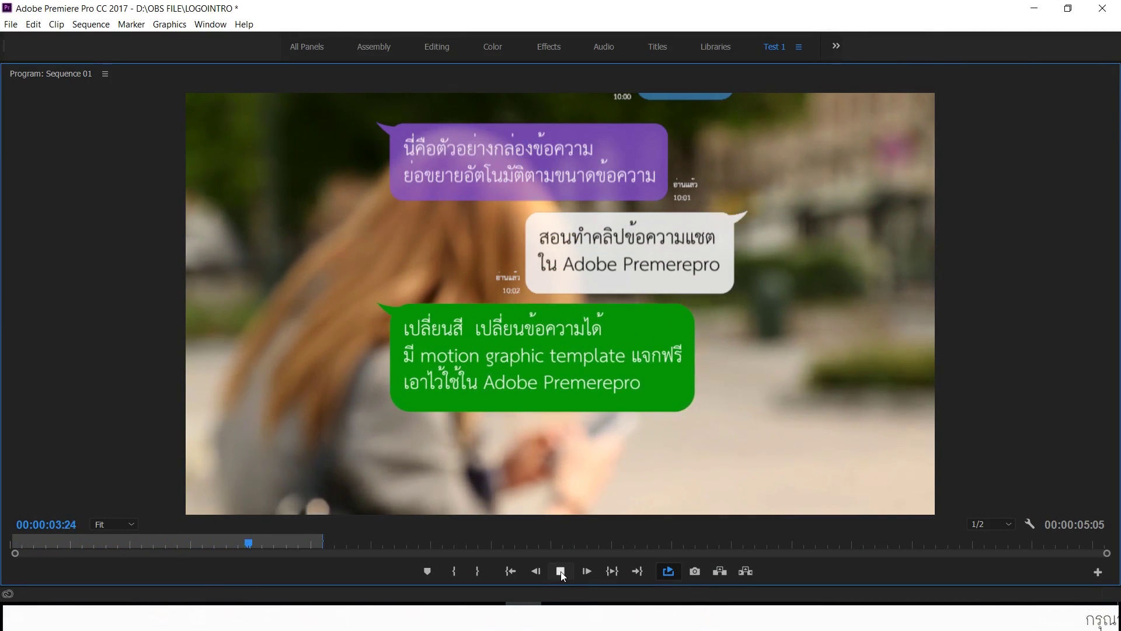
left_click(561, 571)
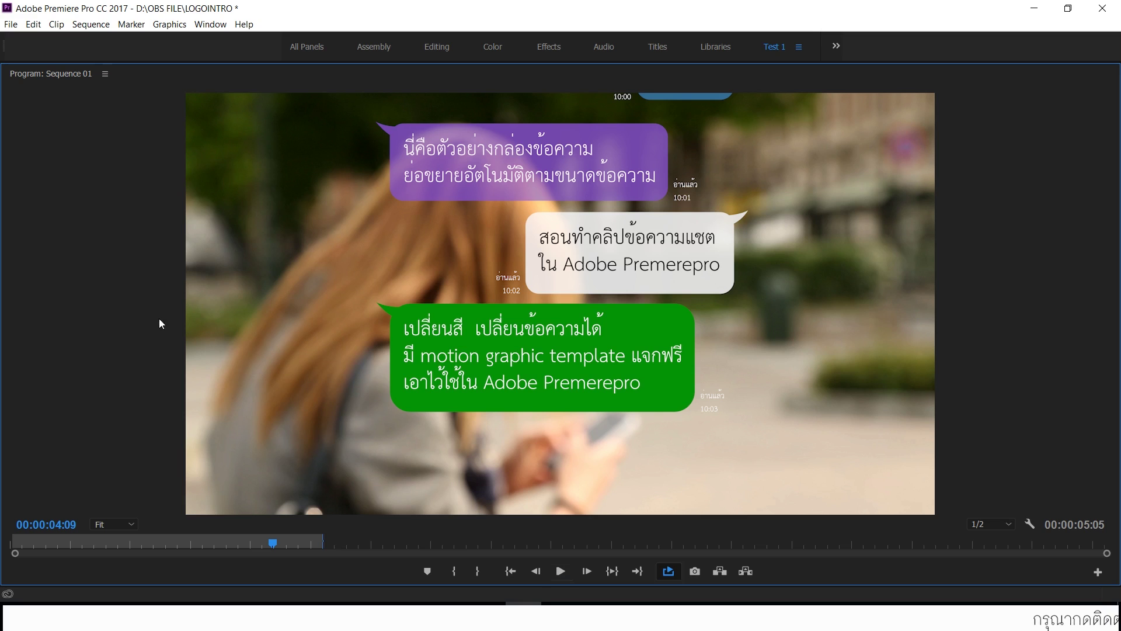
Step: Un-maximize the Program monitor to bring back the Project panel and Sequence 01 timeline
double_click(38, 75)
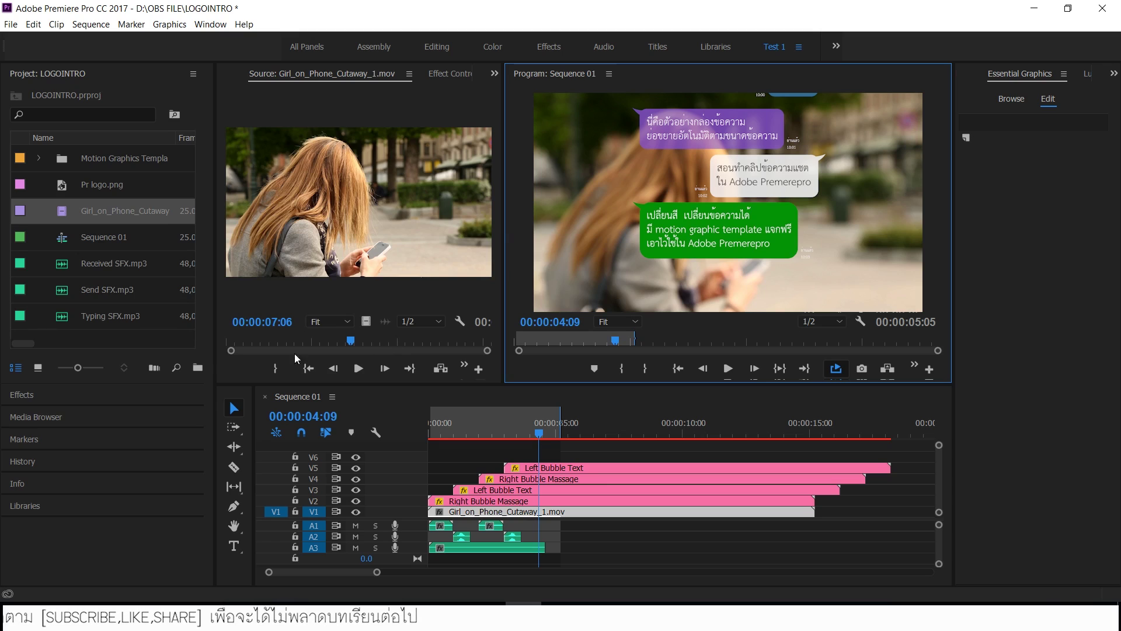
right_click(139, 331)
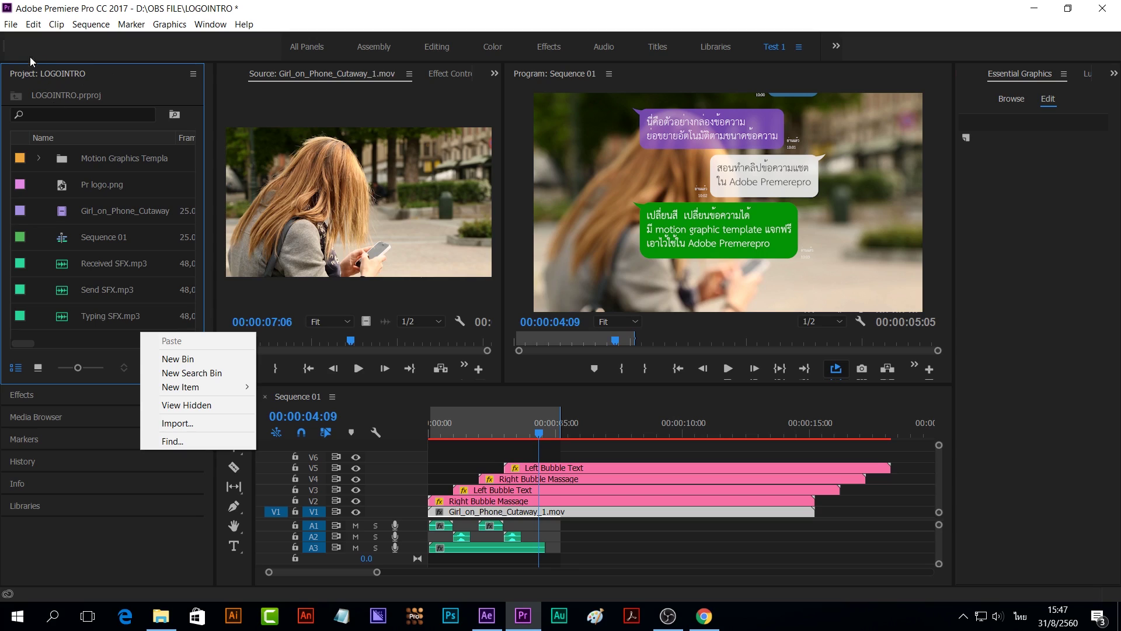
left_click(129, 95)
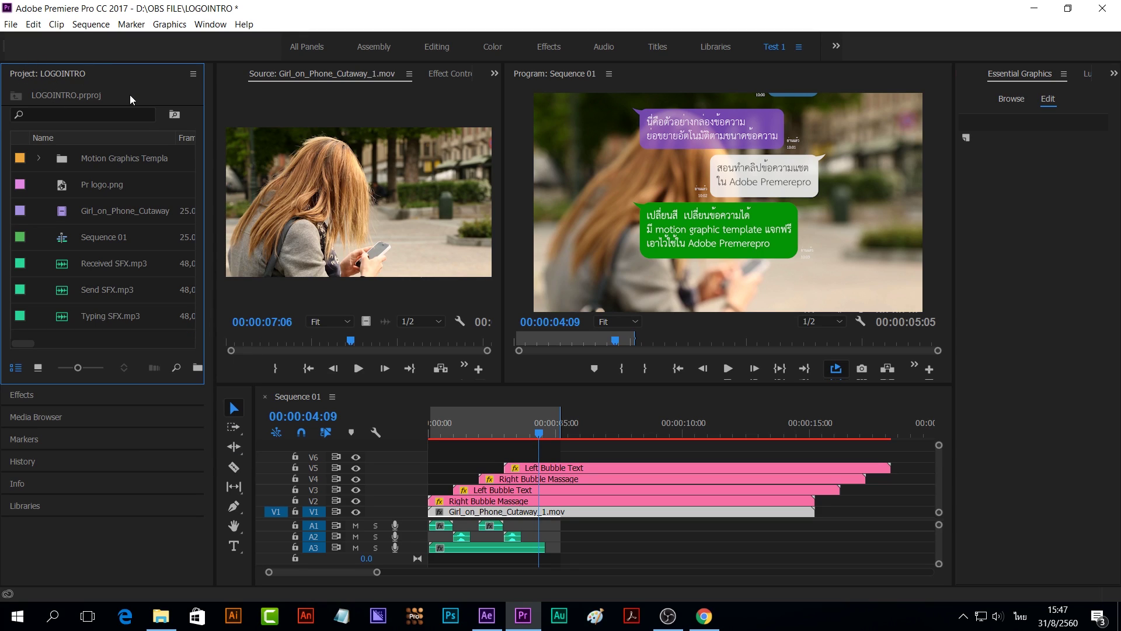
Step: Make a new sequence, Girl_on_Phone_Cutaway_1, from the Girl_on_Phone_Cutaway clip
right_click(92, 212)
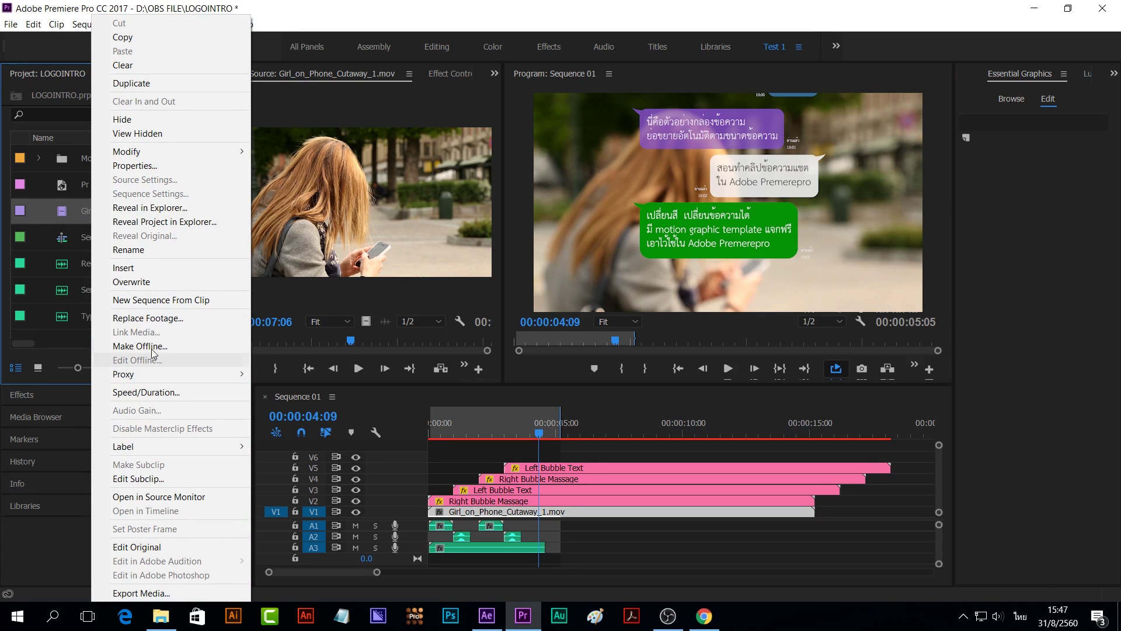
left_click(150, 299)
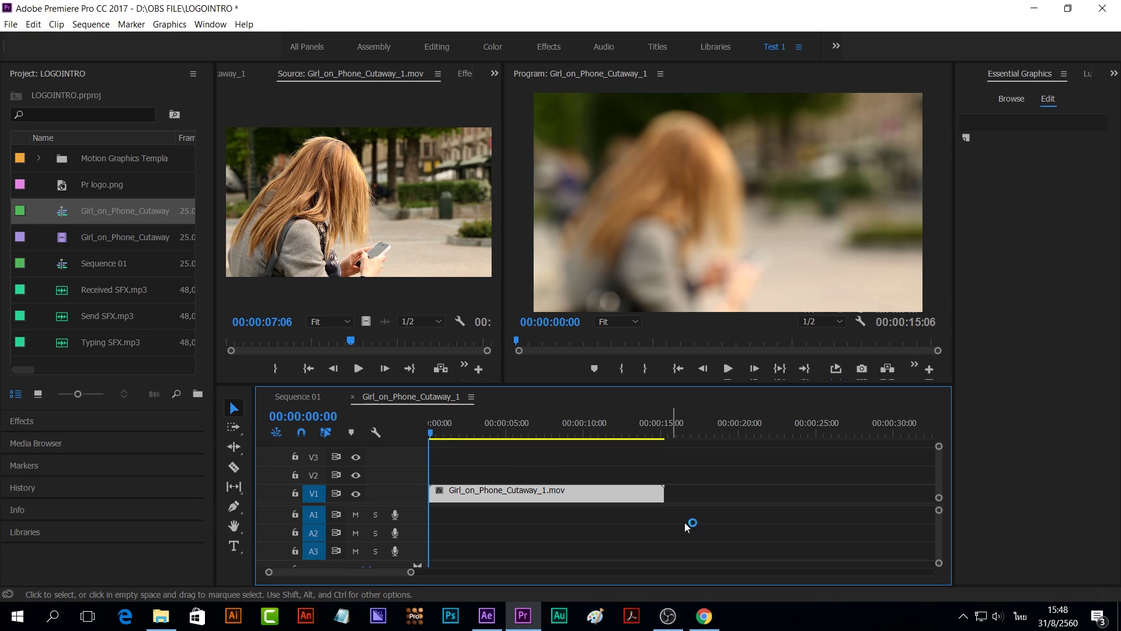
Step: Open the BUBBLE MASSAGE tutorial post on the GUNNAPONG FX site in Chrome
left_click(705, 618)
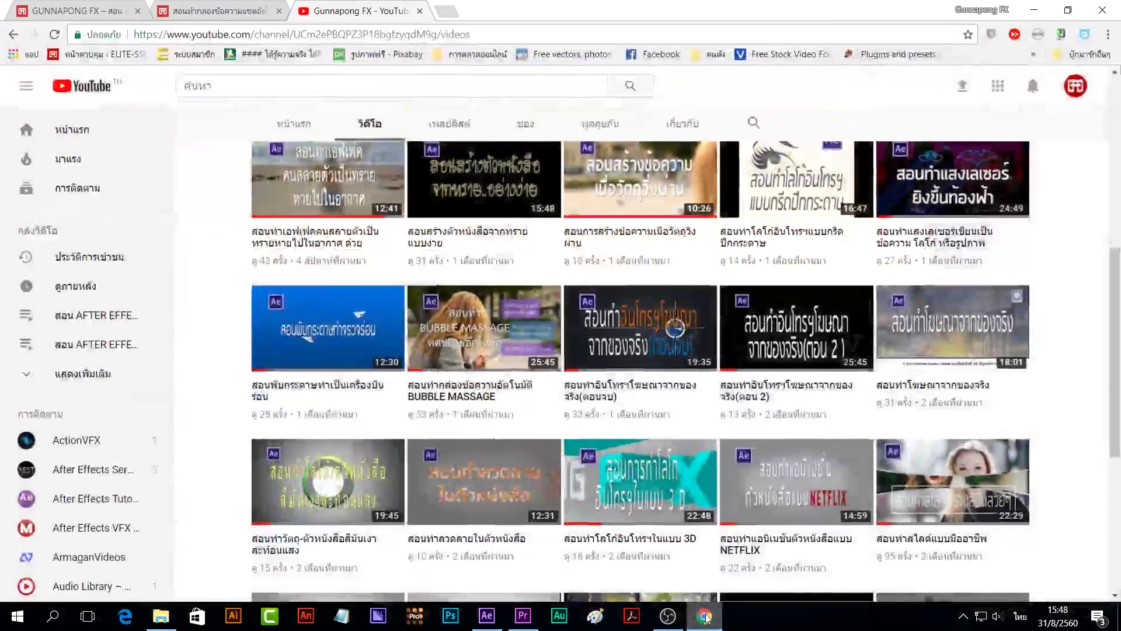
left_click(64, 10)
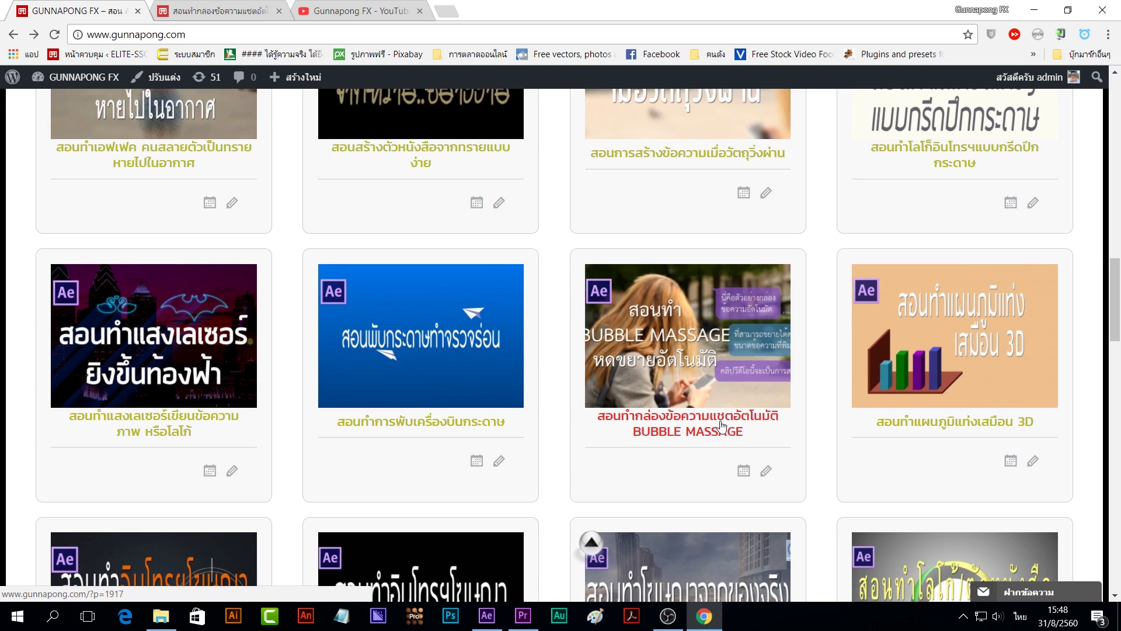
left_click(760, 430)
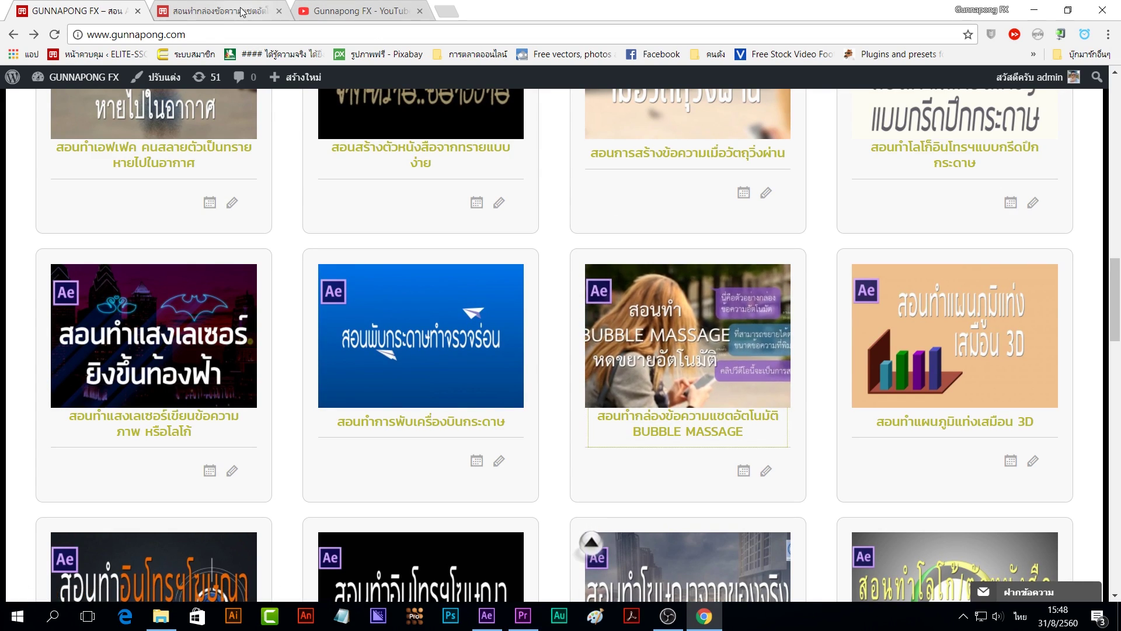
Step: Scroll to the post's comment and follow the 1drv.ms link to download Essential Graphics.rar
left_click(216, 11)
scroll(975, 317, "up", 10)
scroll(1046, 258, "up", 5)
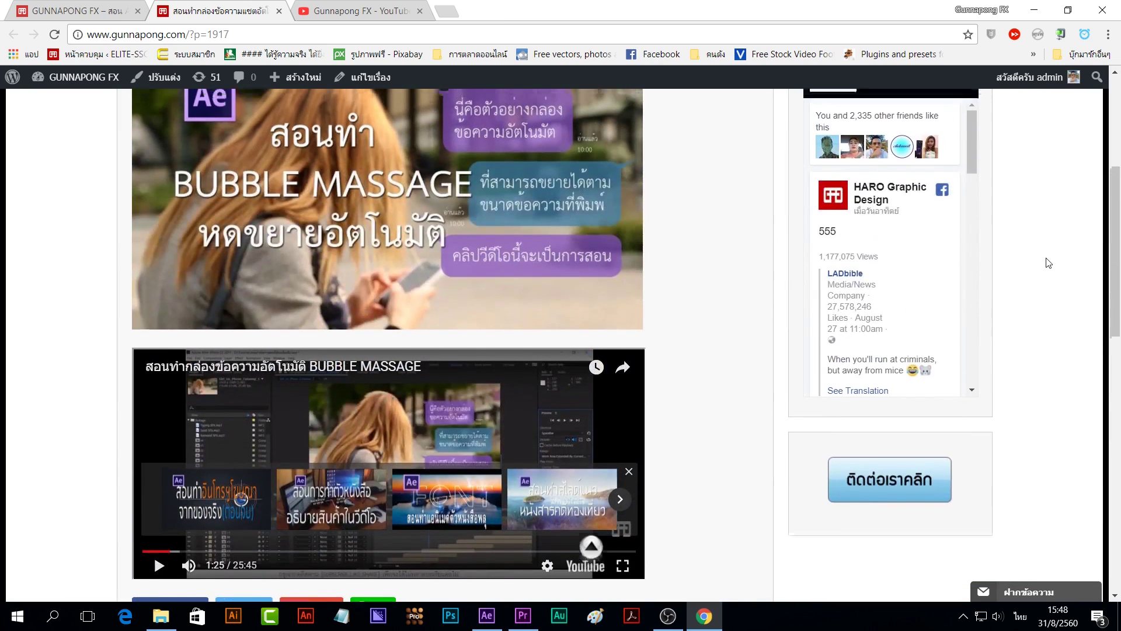
scroll(20, 261, "down", 3)
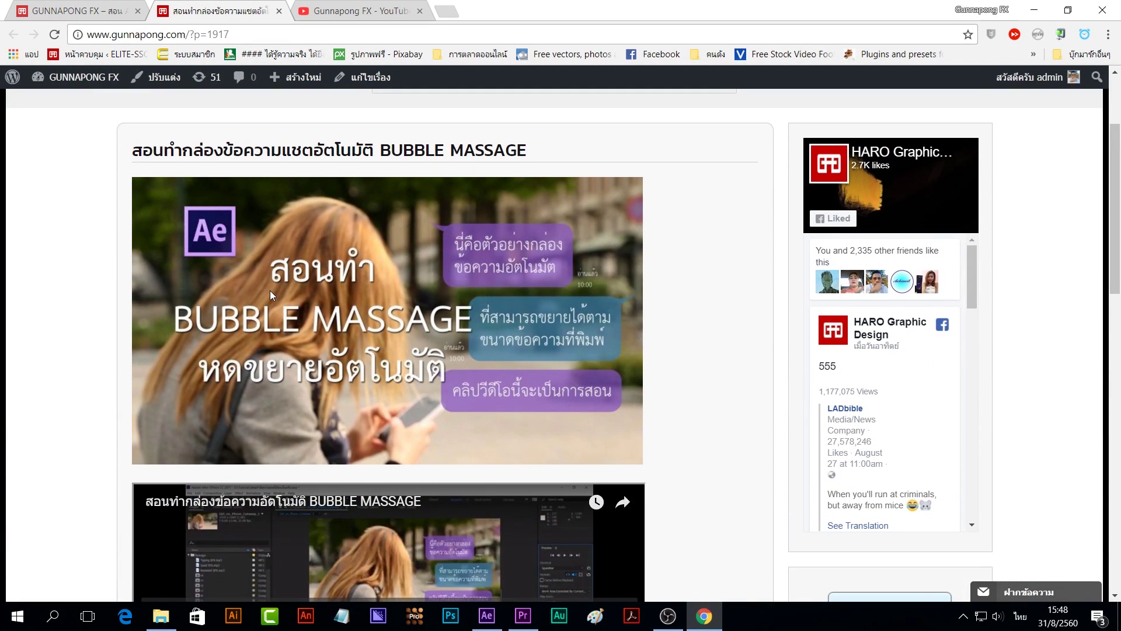
scroll(63, 255, "down", 5)
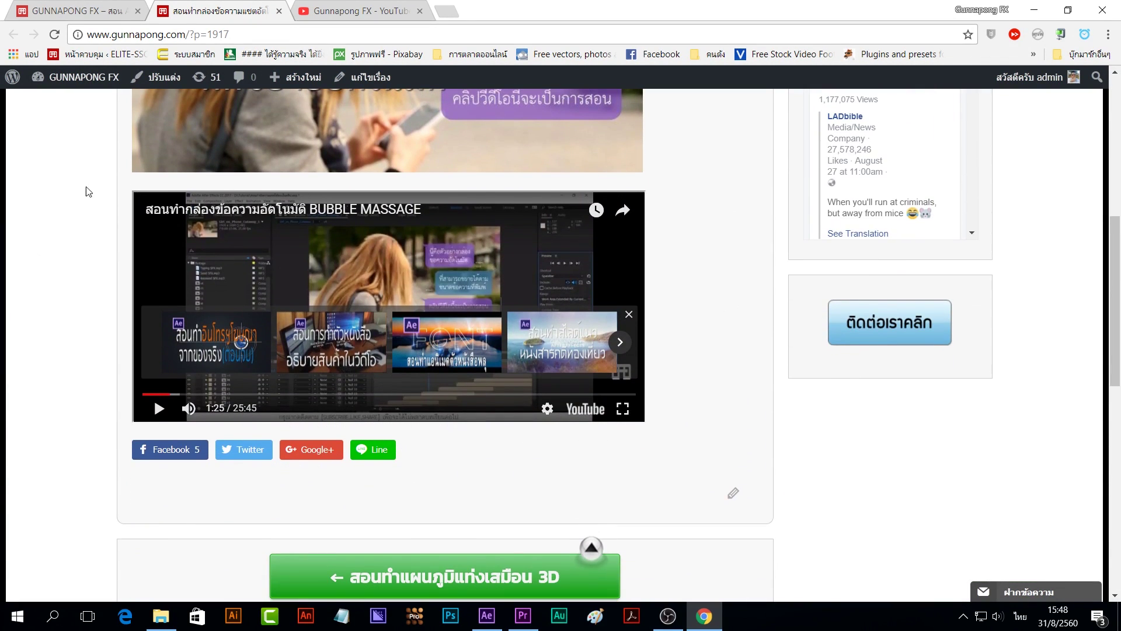
scroll(41, 233, "down", 3)
scroll(40, 233, "down", 4)
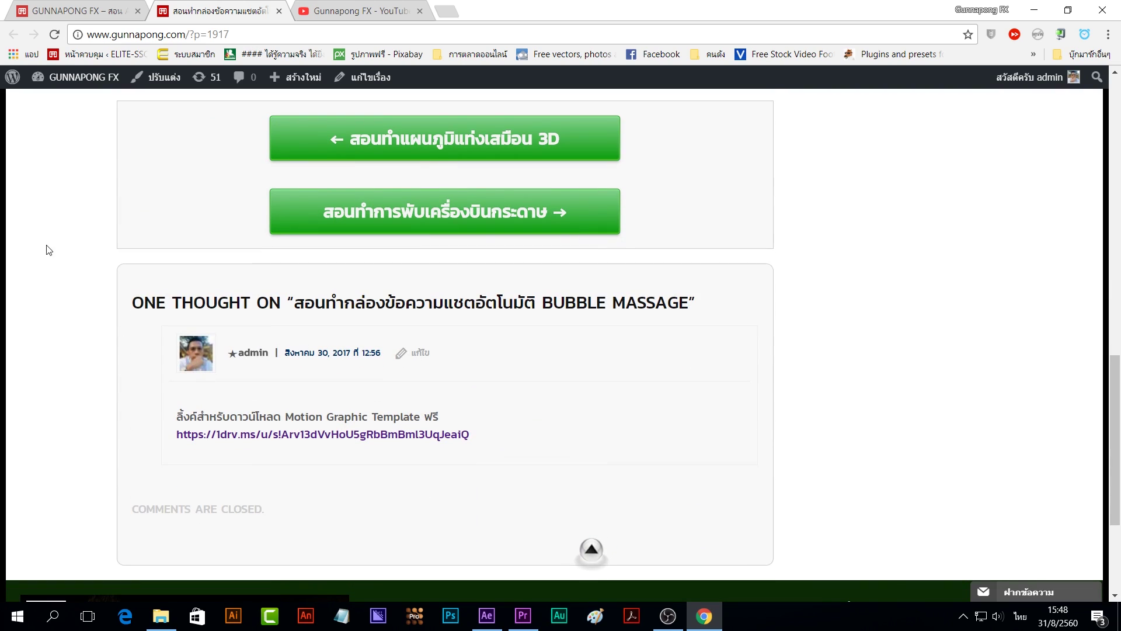
scroll(697, 355, "down", 2)
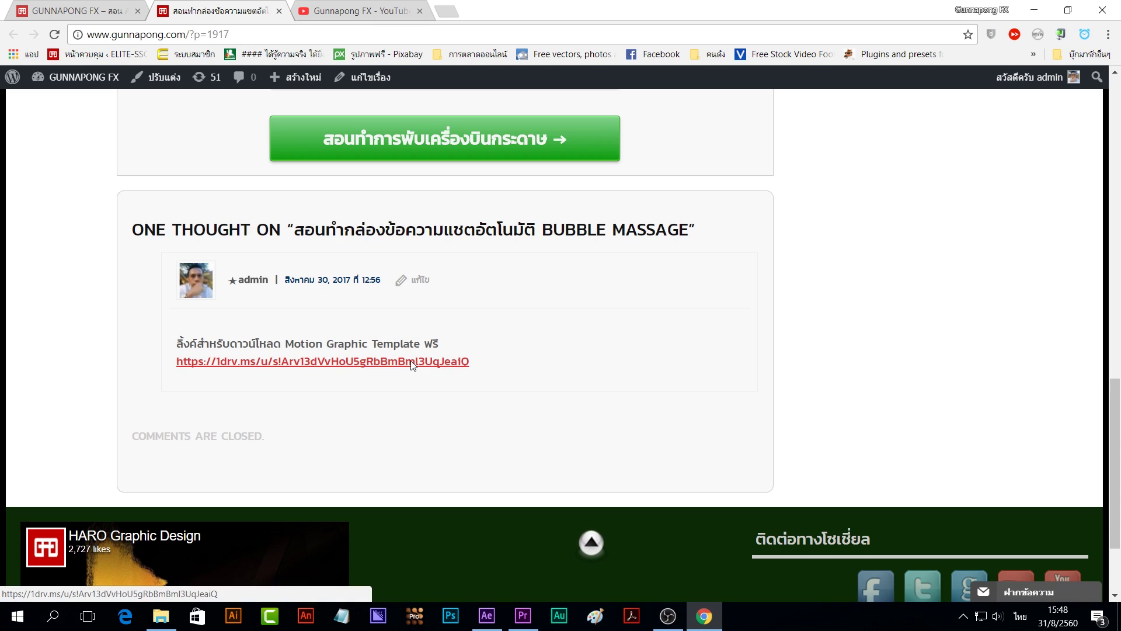
left_click(412, 362)
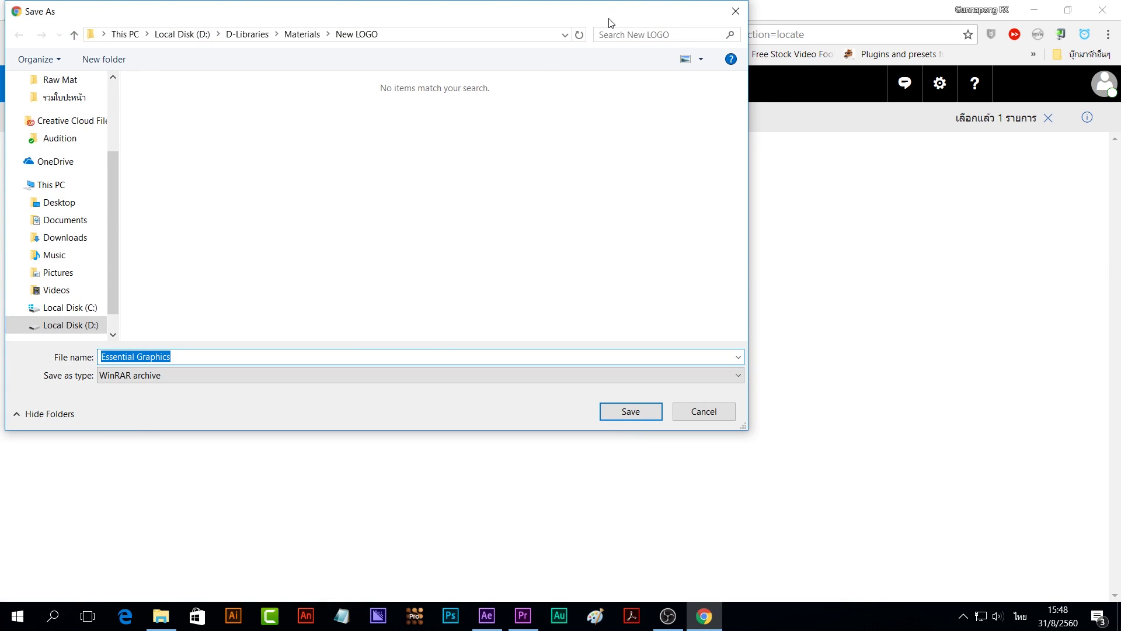
Step: Browse the save dialog to D:\Raw Mat\Essential Graphics, then cancel the archive download
left_click(78, 330)
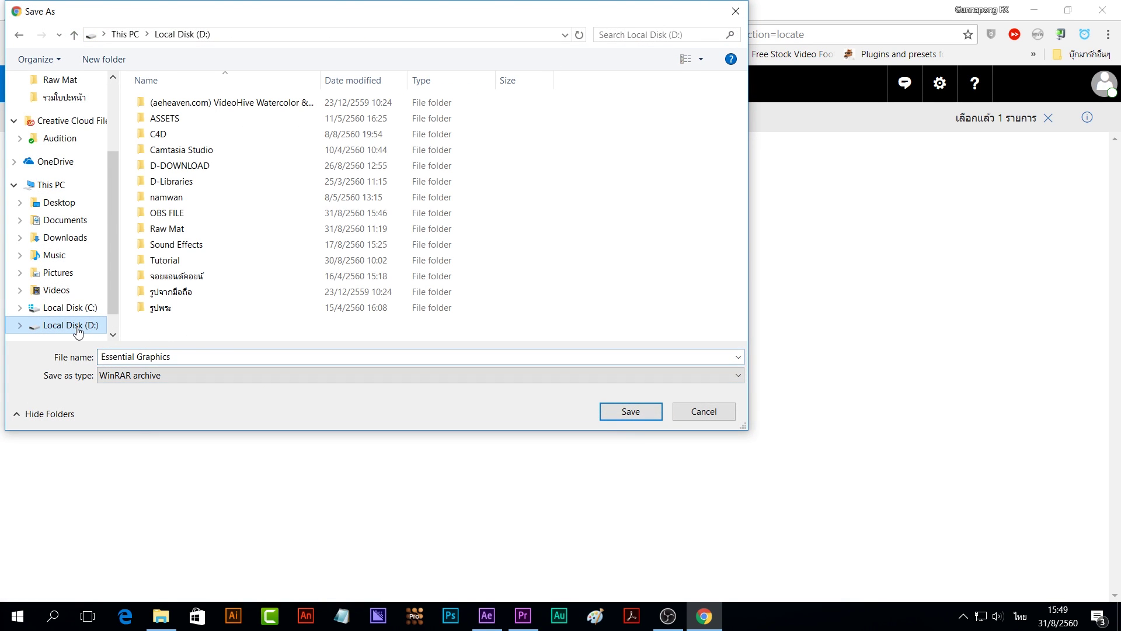
double_click(204, 230)
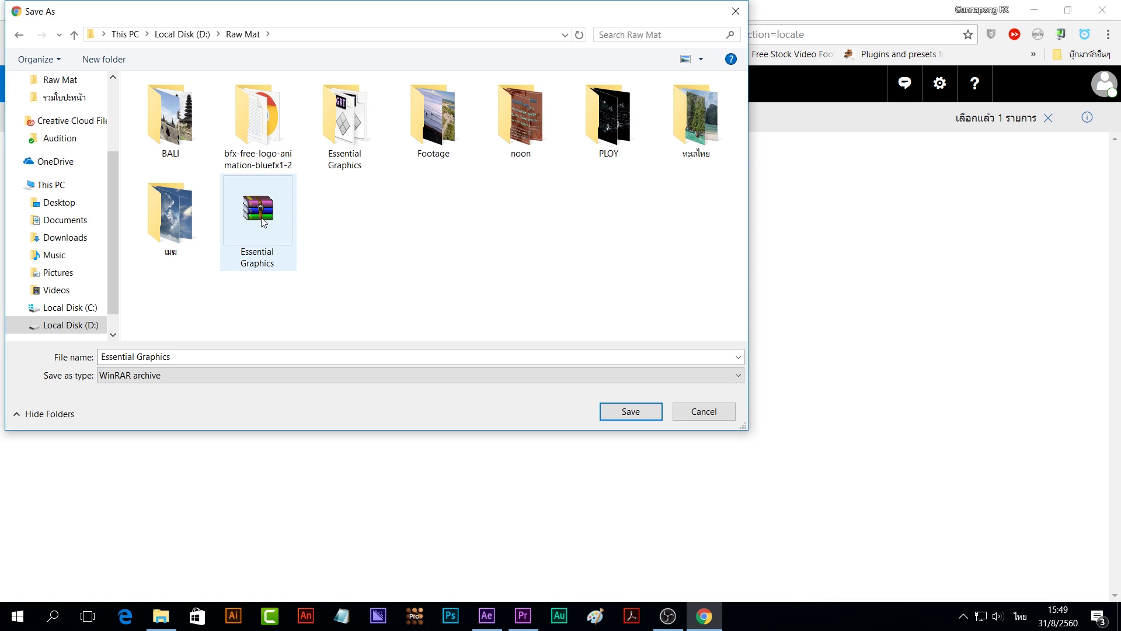
double_click(351, 133)
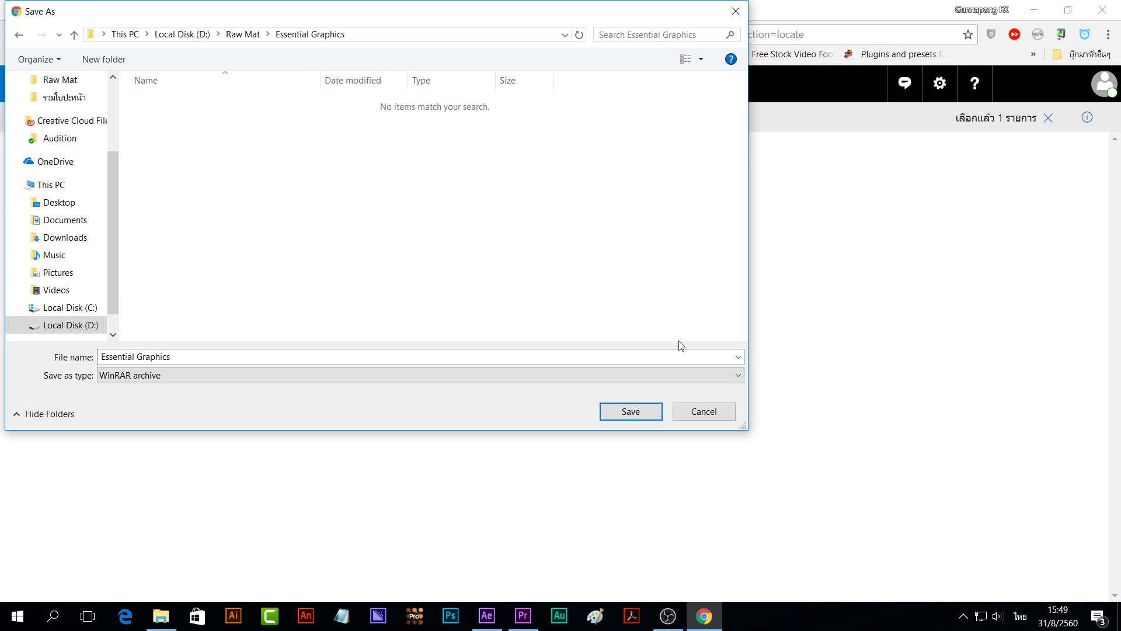
left_click(700, 413)
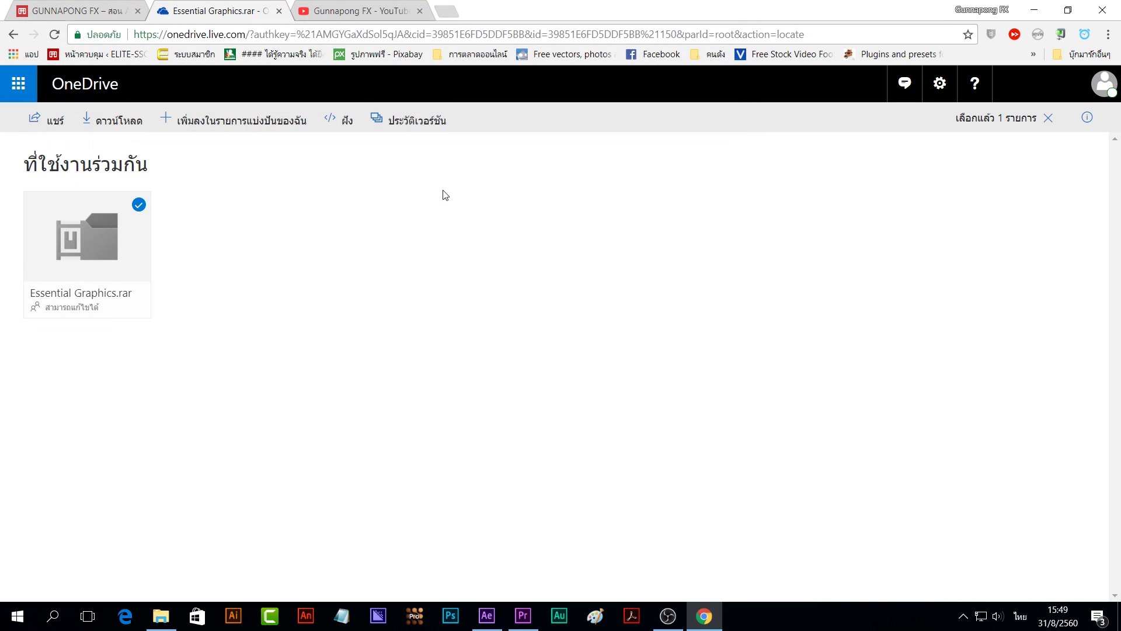
left_click(353, 10)
Step: Open the Essential Graphics panel from the Window menu and show its Browse template list
left_click(523, 615)
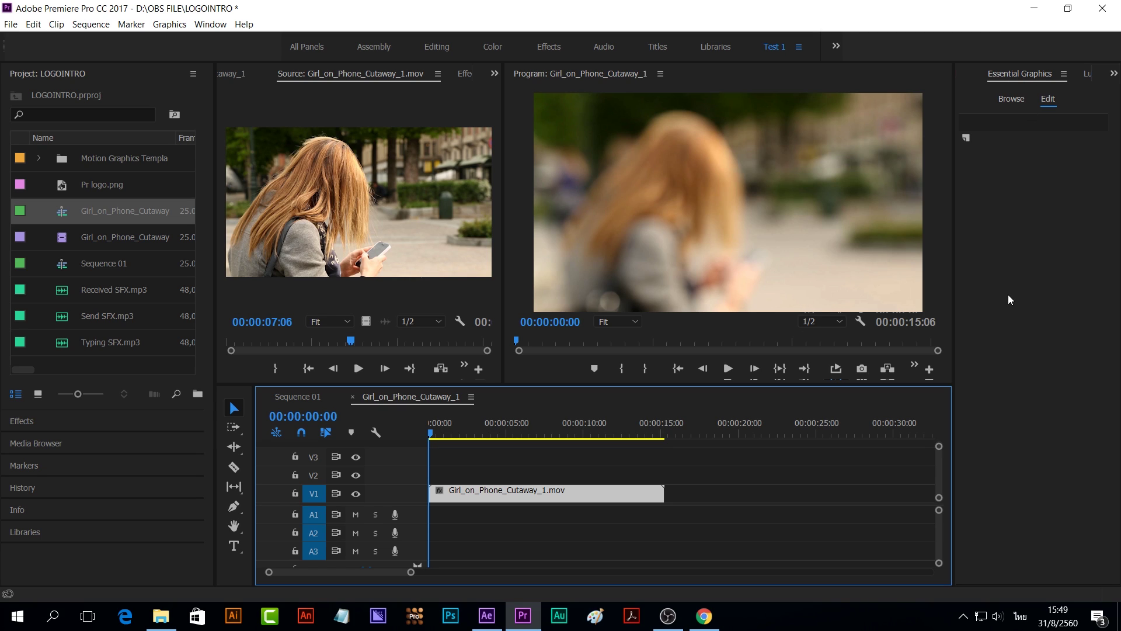
left_click(210, 24)
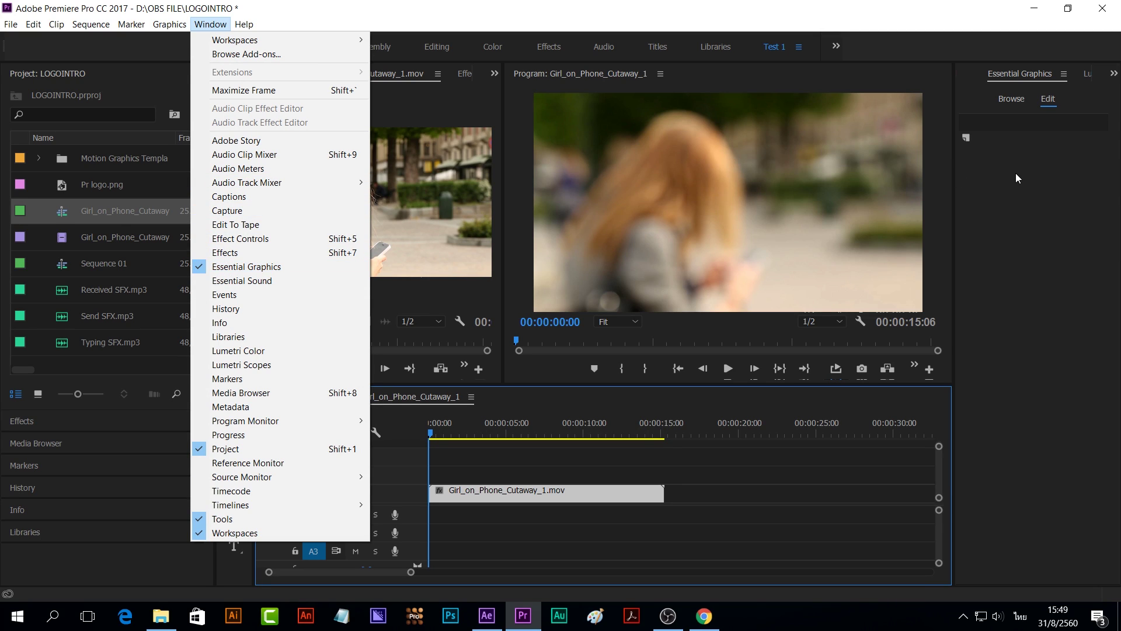
left_click(1032, 200)
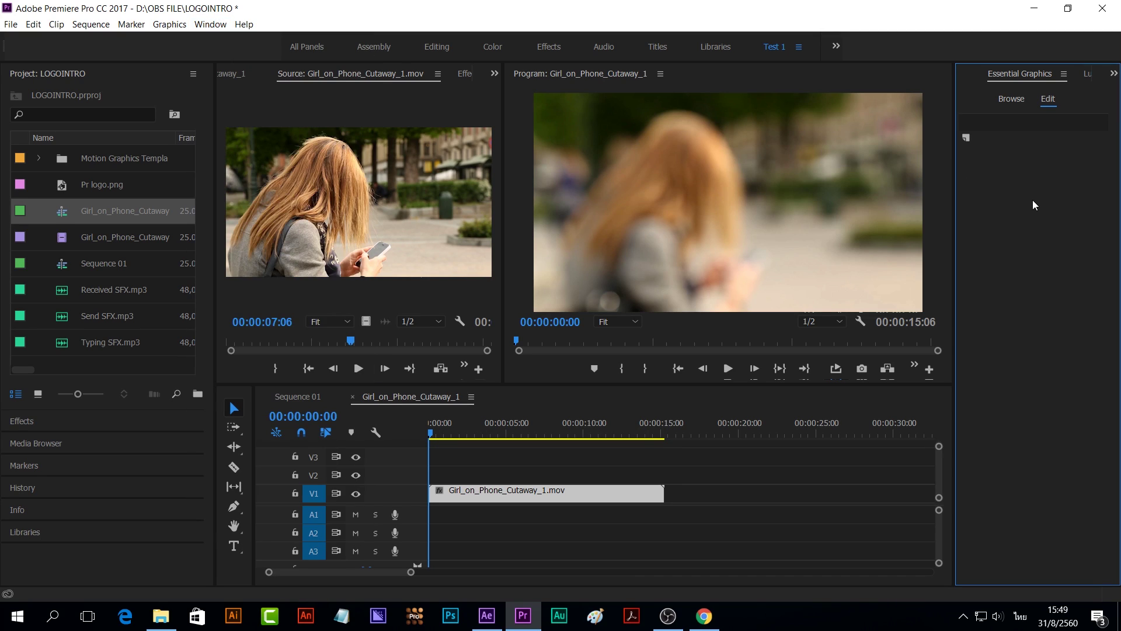
left_click(1010, 98)
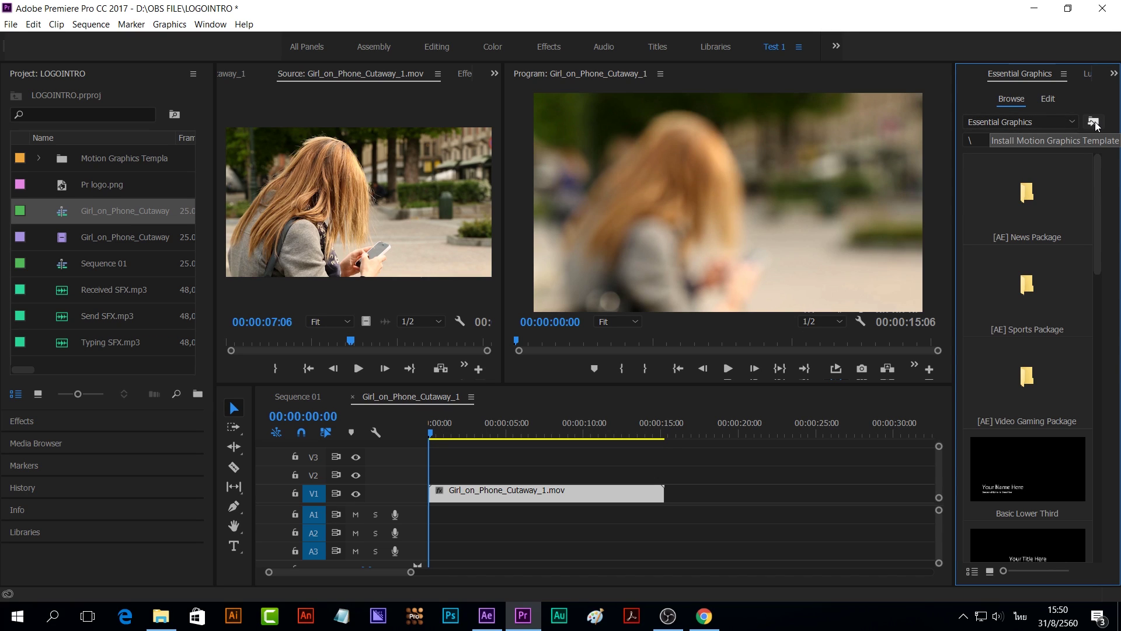
Step: Install the Left Bubble Text1 template from D:\Raw Mat\Essential Graphics
left_click(1093, 123)
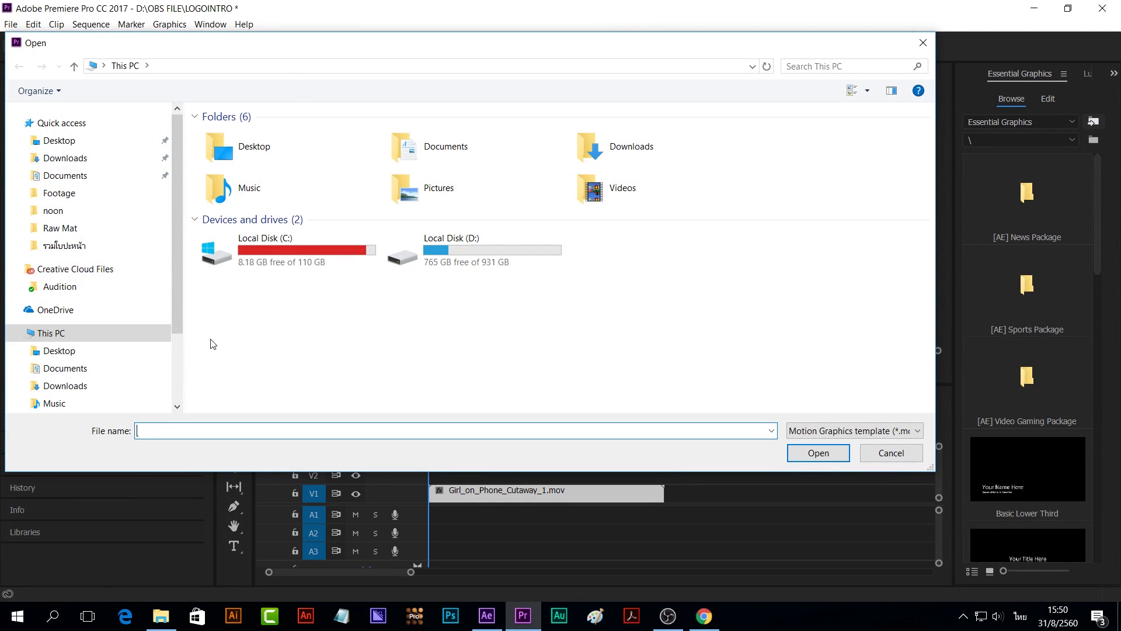
double_click(476, 260)
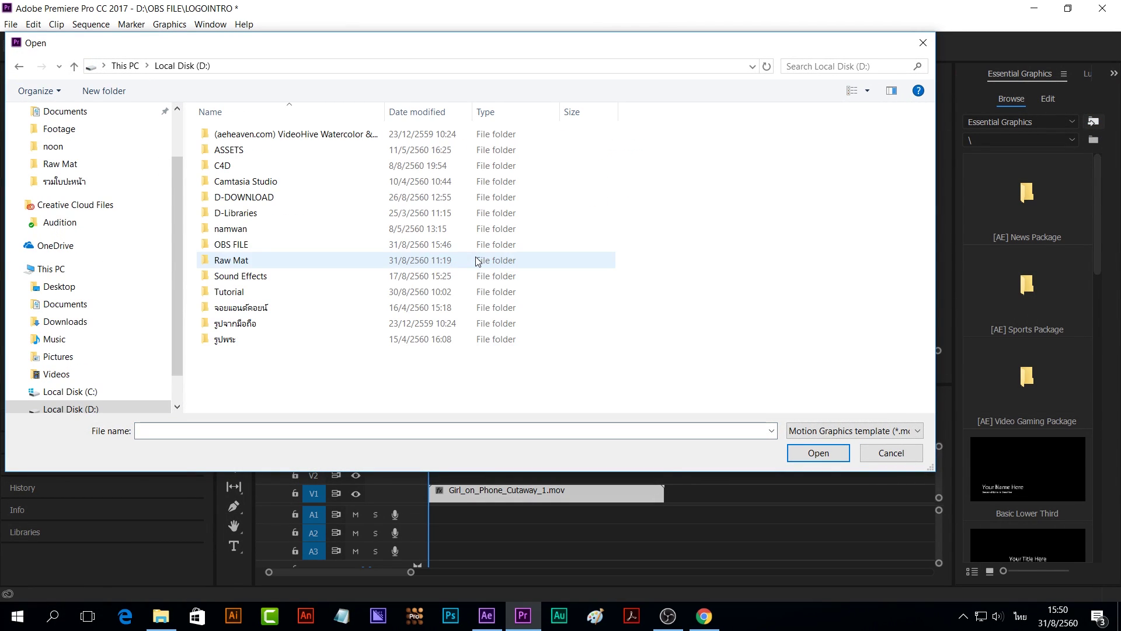
double_click(245, 262)
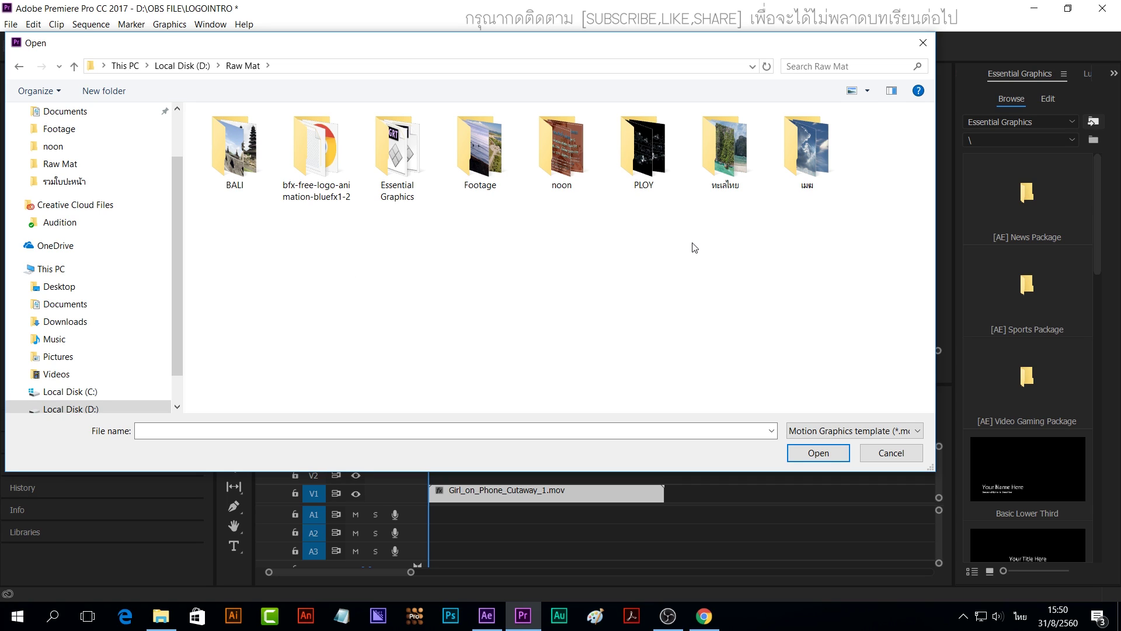
double_click(401, 186)
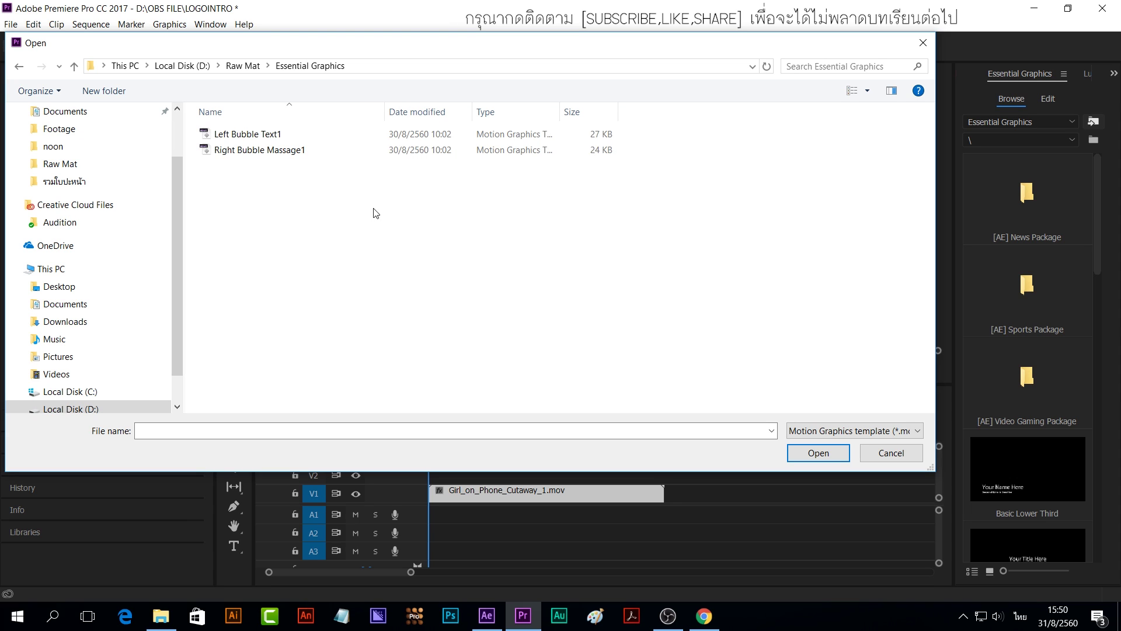
left_click(269, 135)
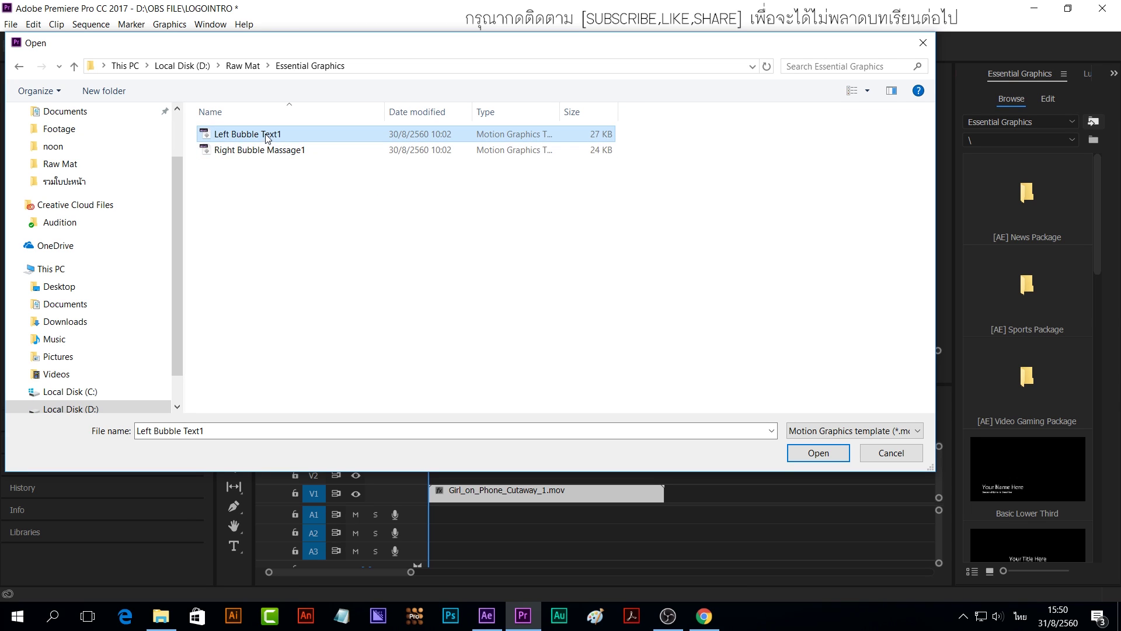
left_click(815, 453)
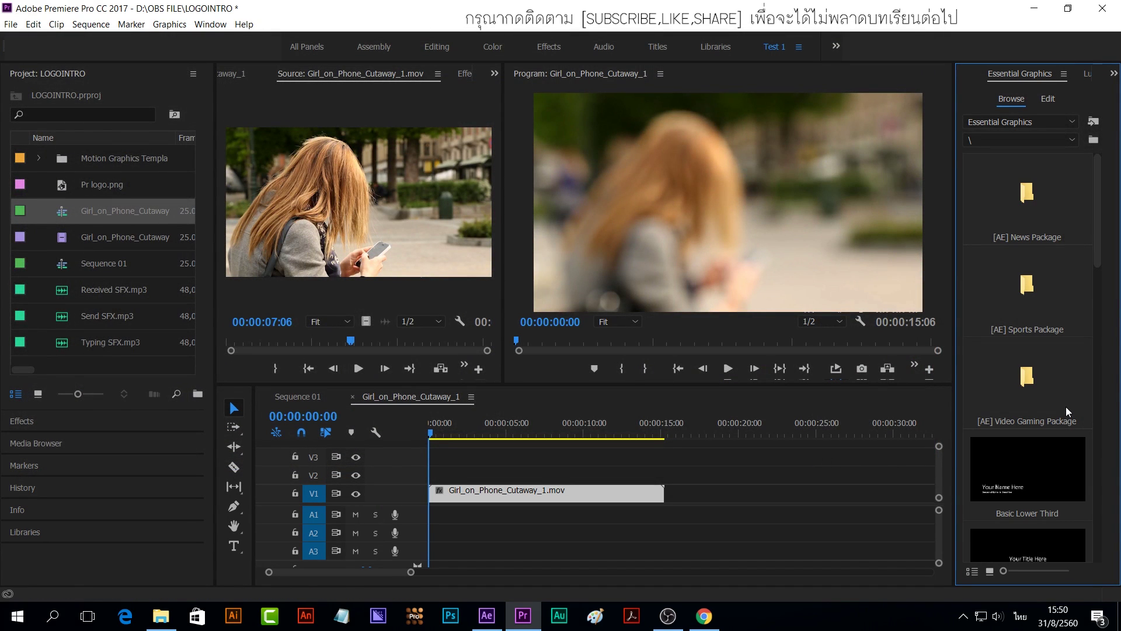
scroll(1092, 277, "down", 3)
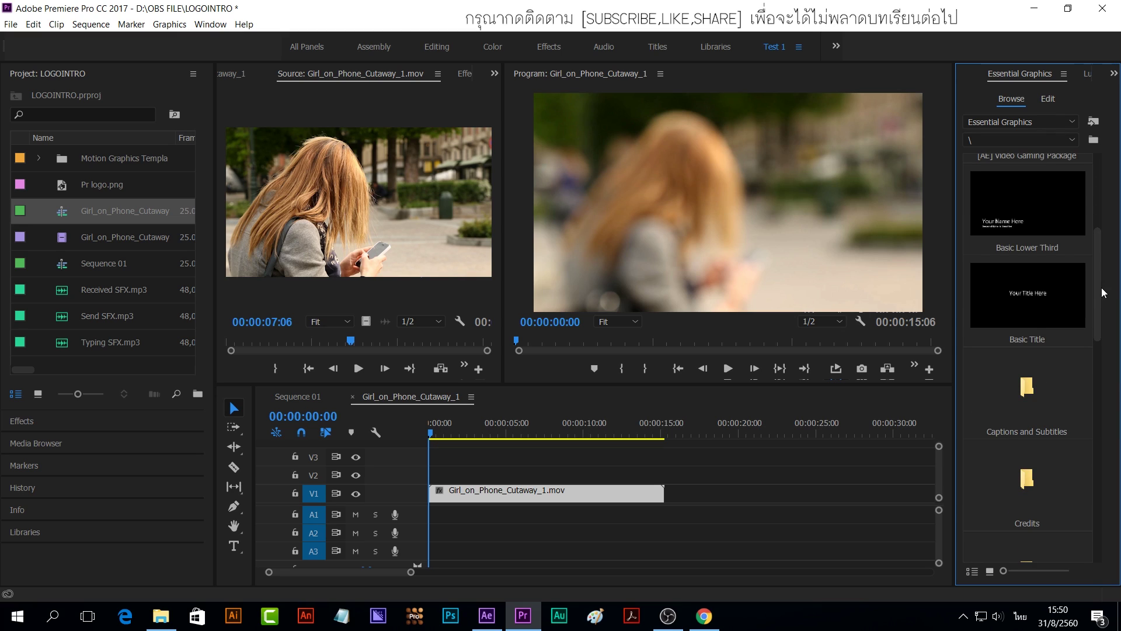
scroll(1101, 287, "down", 2)
scroll(1084, 346, "down", 2)
scroll(1084, 346, "down", 2)
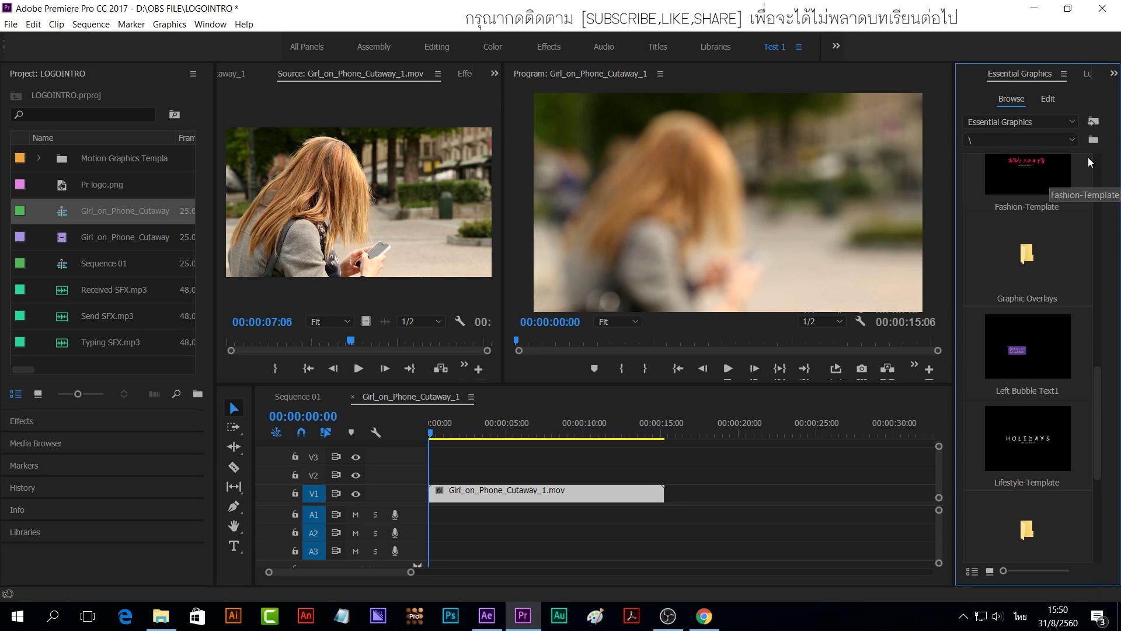
Step: Install the Right Bubble Massage1 template from the same Essential Graphics folder
left_click(1093, 122)
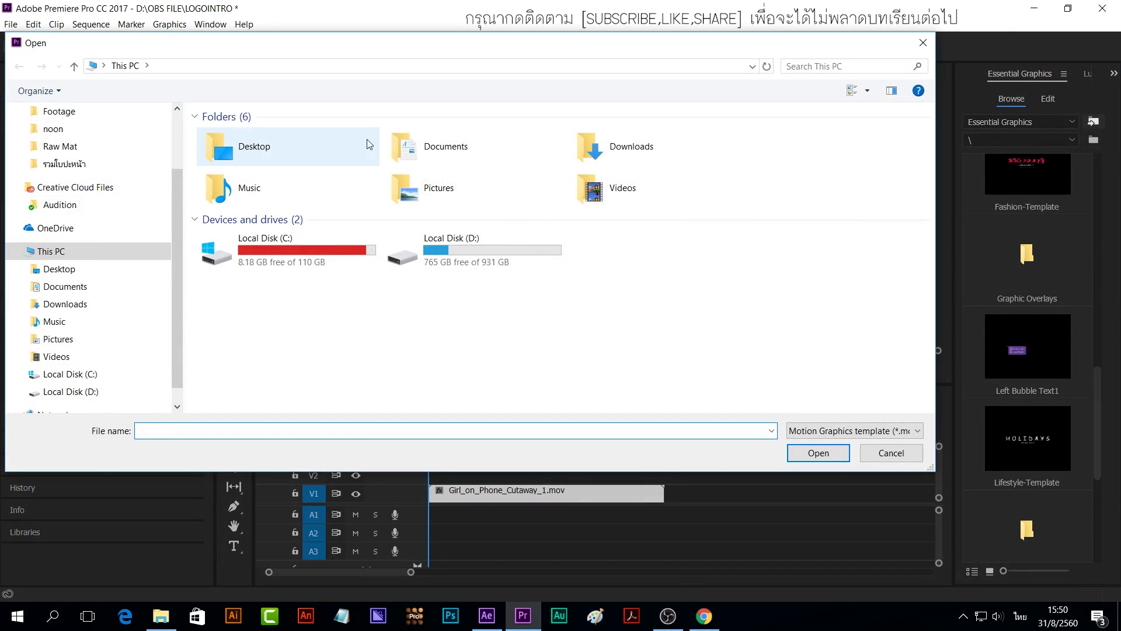
left_click(475, 245)
double_click(478, 249)
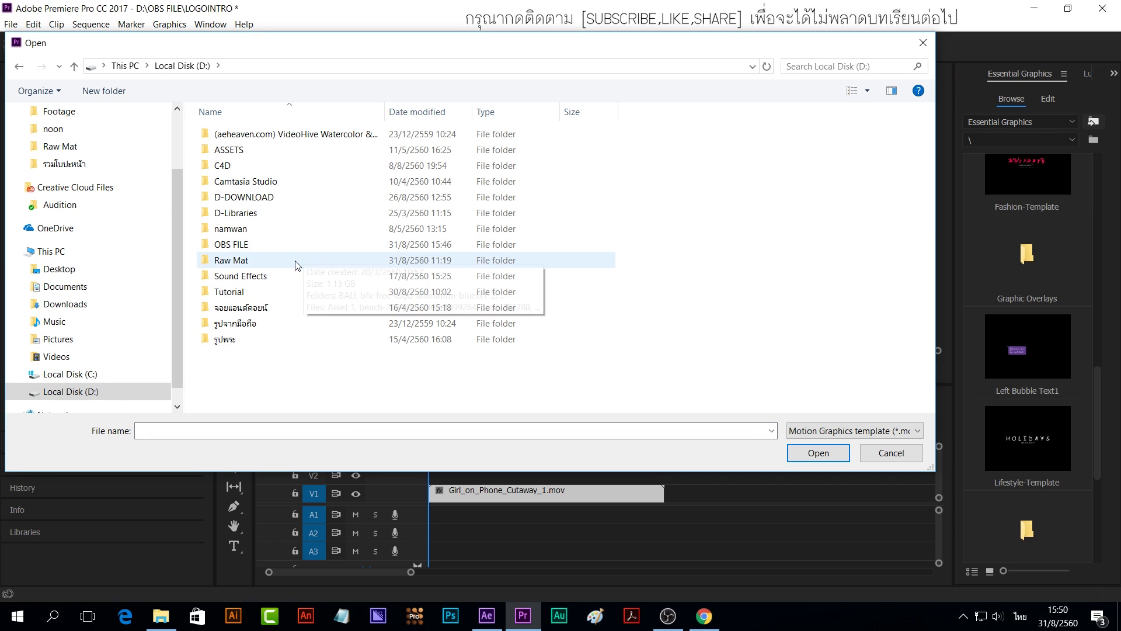
double_click(280, 257)
double_click(414, 187)
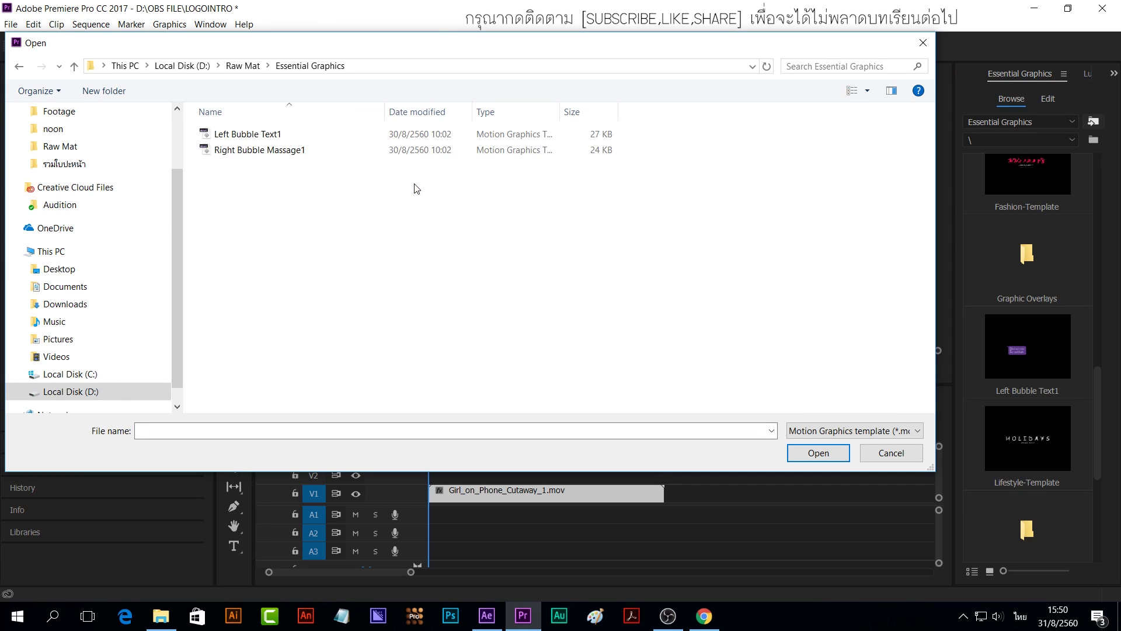
left_click(247, 153)
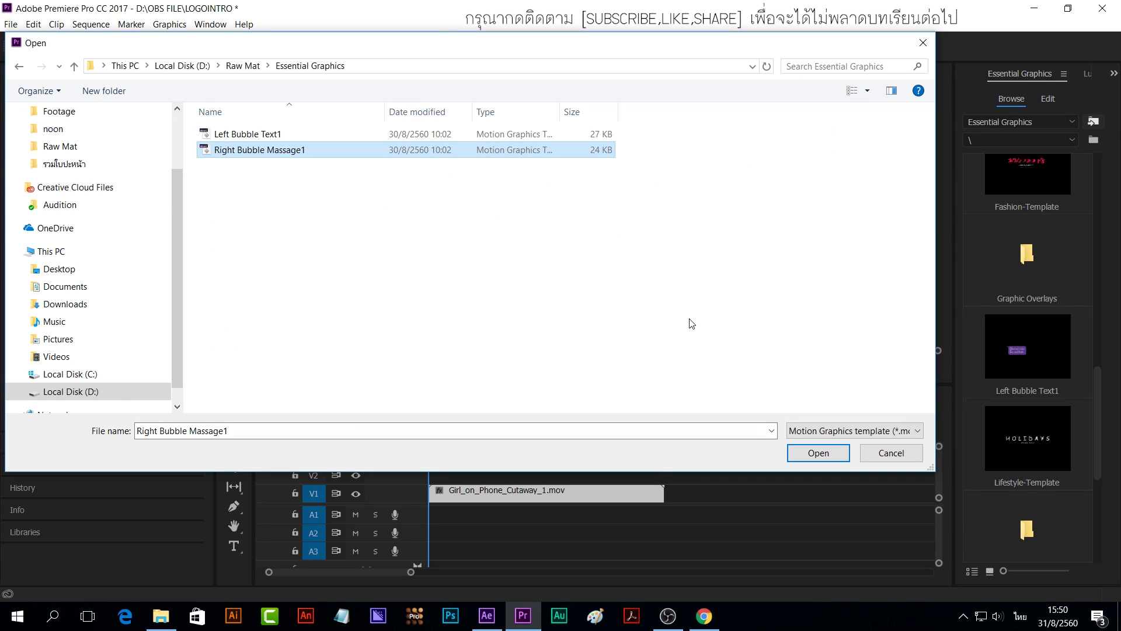
left_click(827, 456)
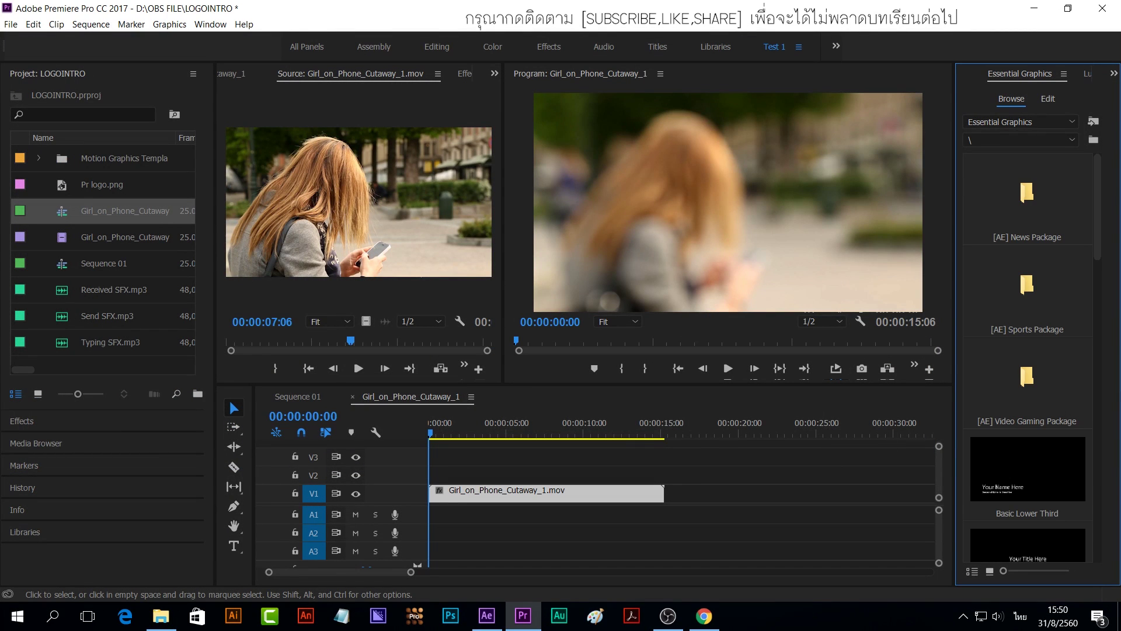
scroll(1079, 259, "down", 2)
scroll(1084, 296, "down", 2)
scroll(1073, 328, "down", 3)
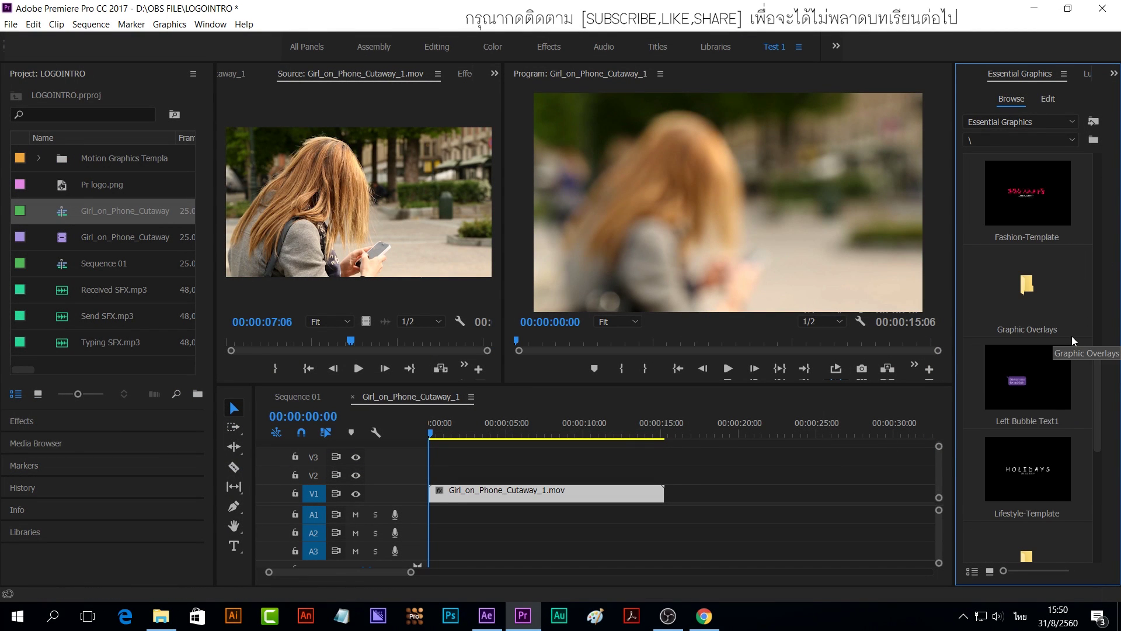
scroll(1071, 335, "down", 1)
scroll(1071, 325, "up", 3)
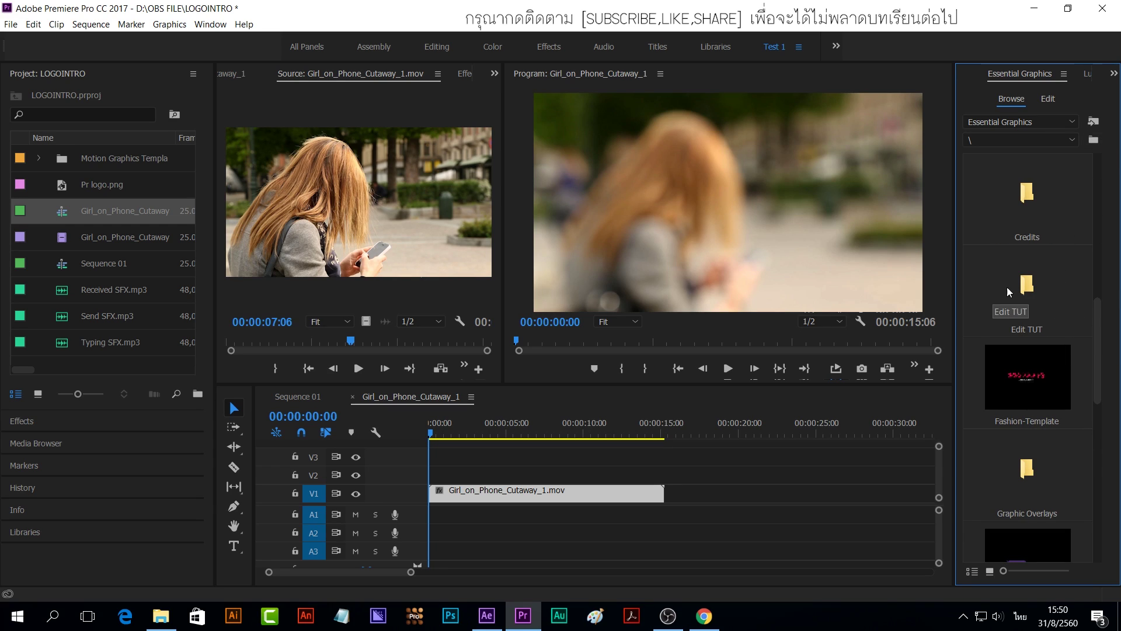
scroll(1035, 419, "down", 2)
scroll(1044, 421, "down", 2)
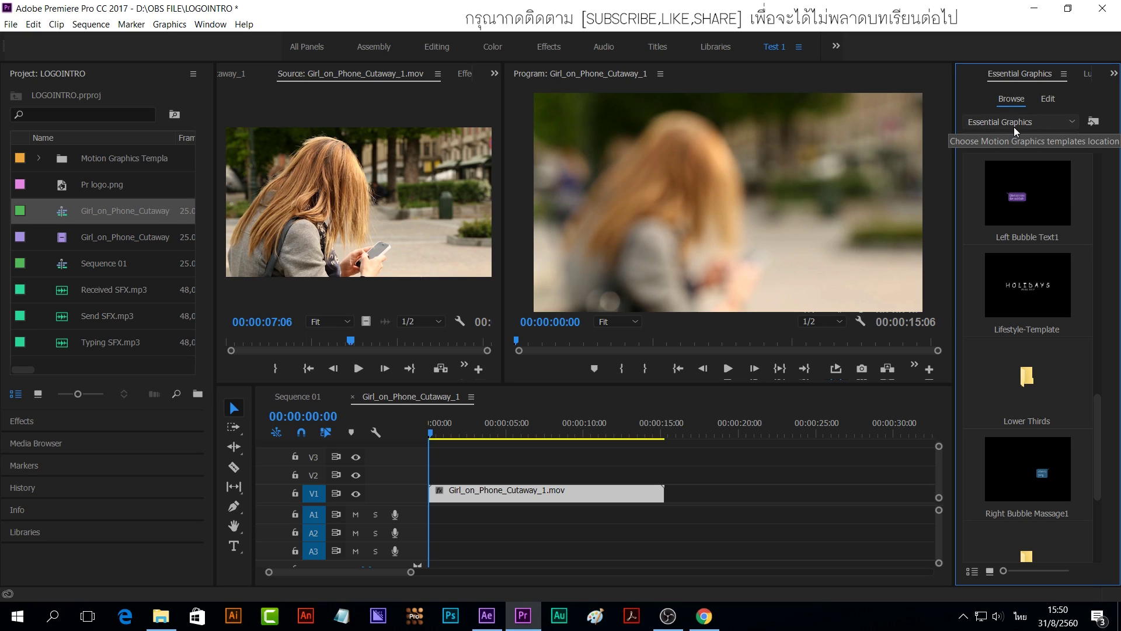
Step: Place Right Bubble Massage1 on V2 above the footage and delete its unlinked A2 audio
scroll(1052, 383, "down", 1)
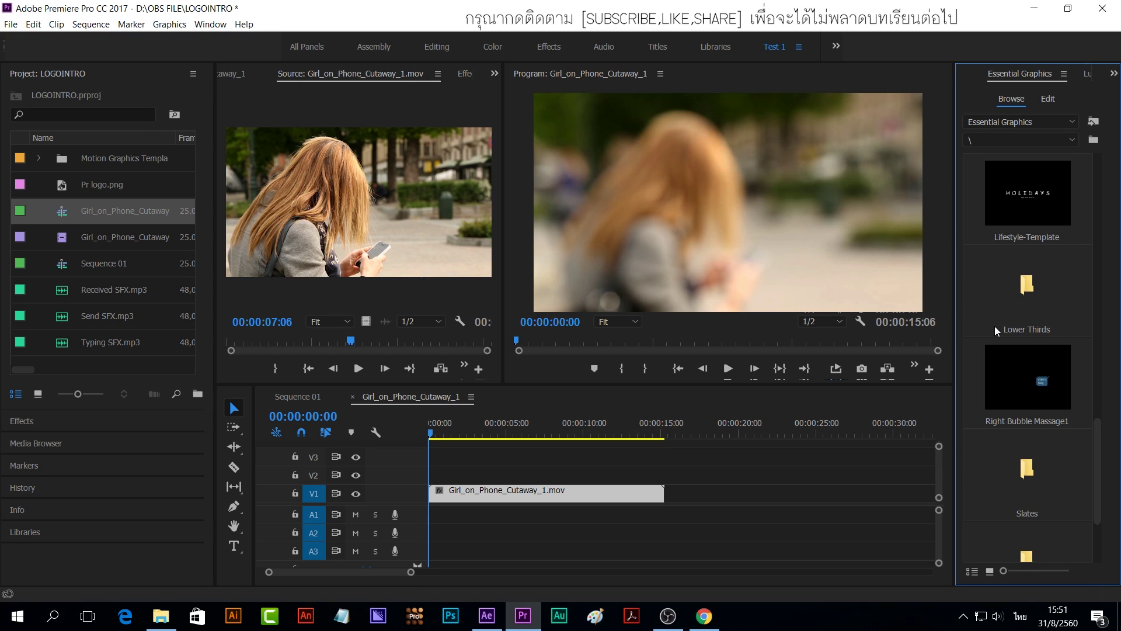
mouse_move(1024, 377)
left_mouse_down()
mouse_move(632, 476)
mouse_move(433, 480)
left_mouse_up()
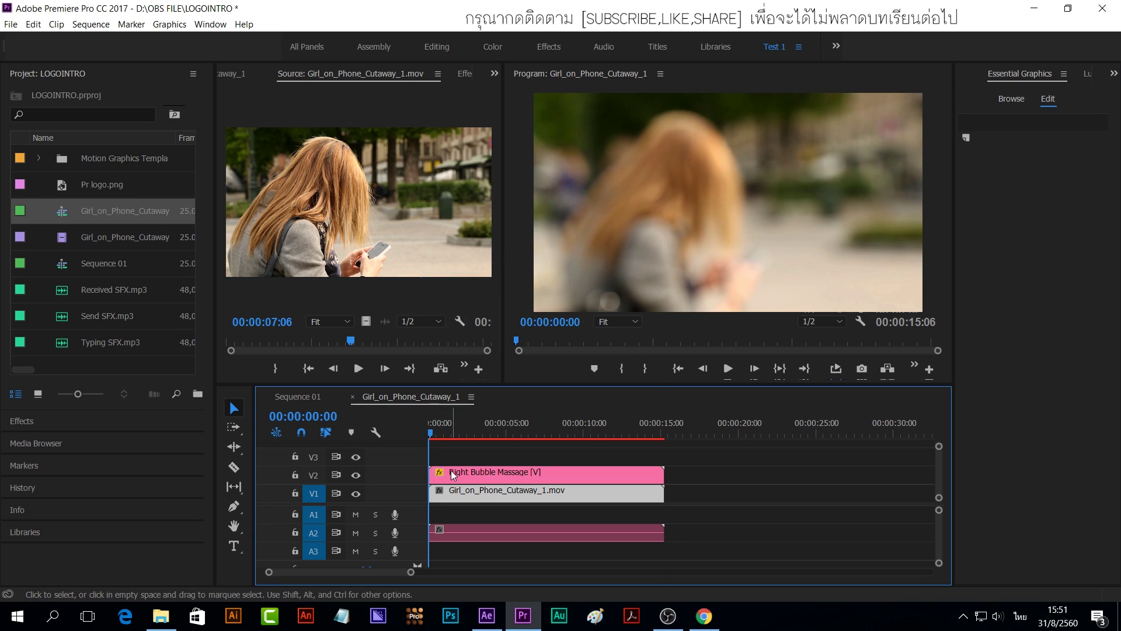
right_click(451, 471)
left_click(543, 214)
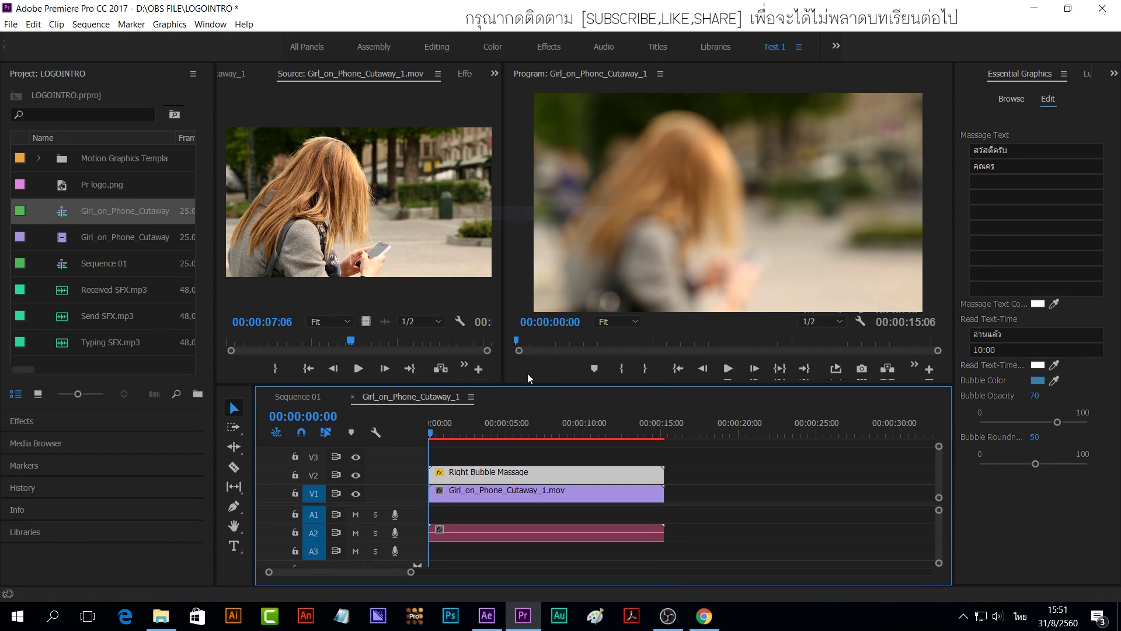
left_click(497, 535)
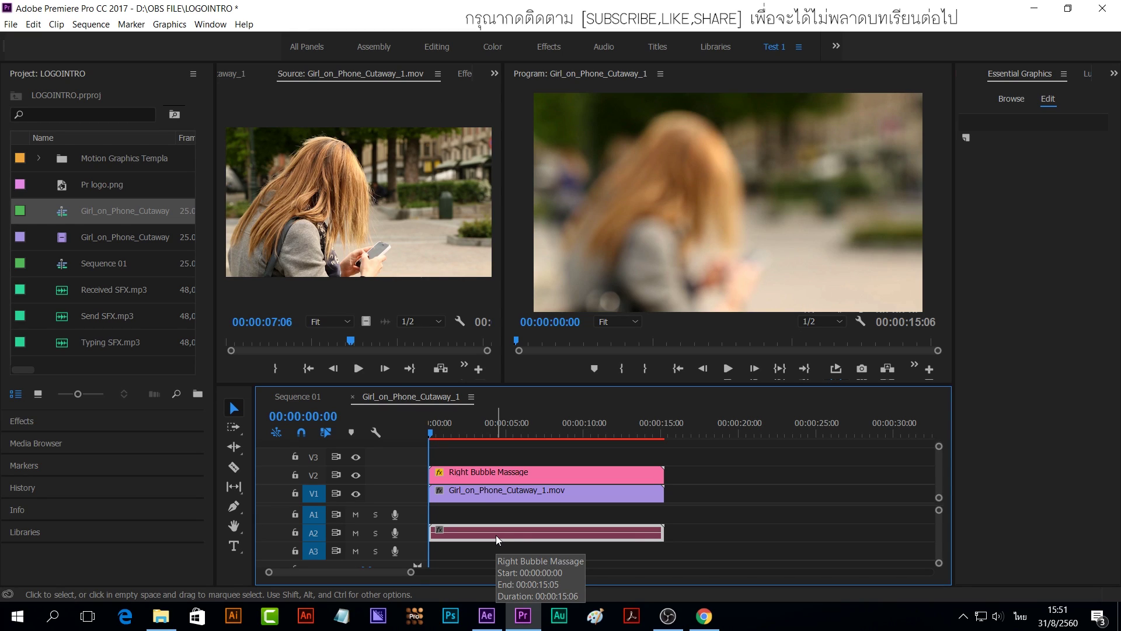
key("Delete")
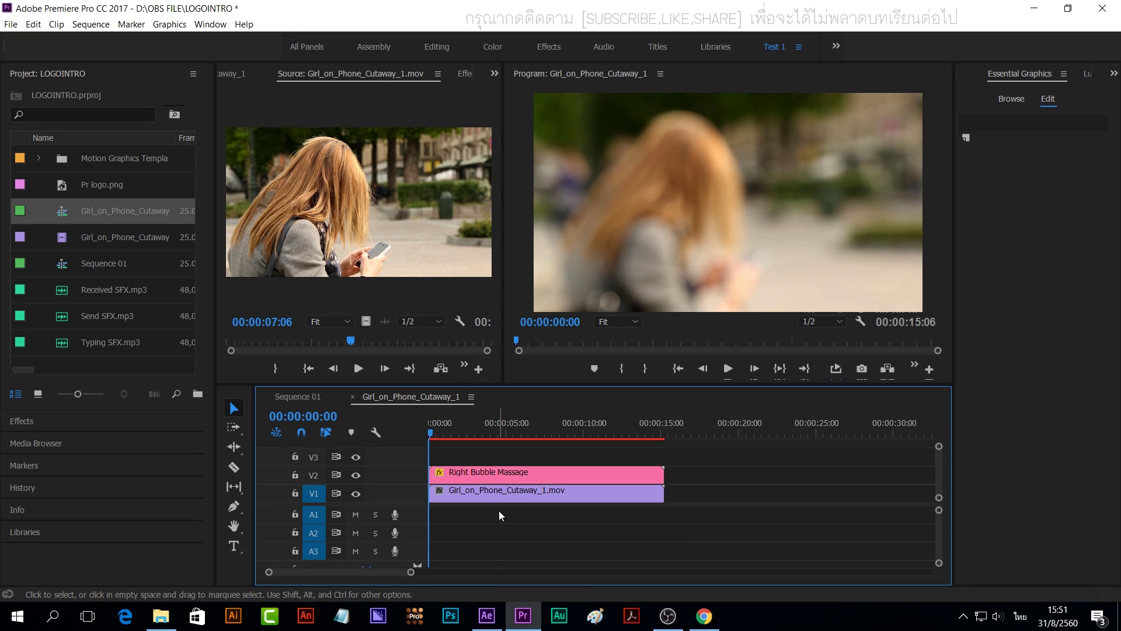
Step: Preview the Right Bubble Massage animation from the start of the sequence
left_click(499, 474)
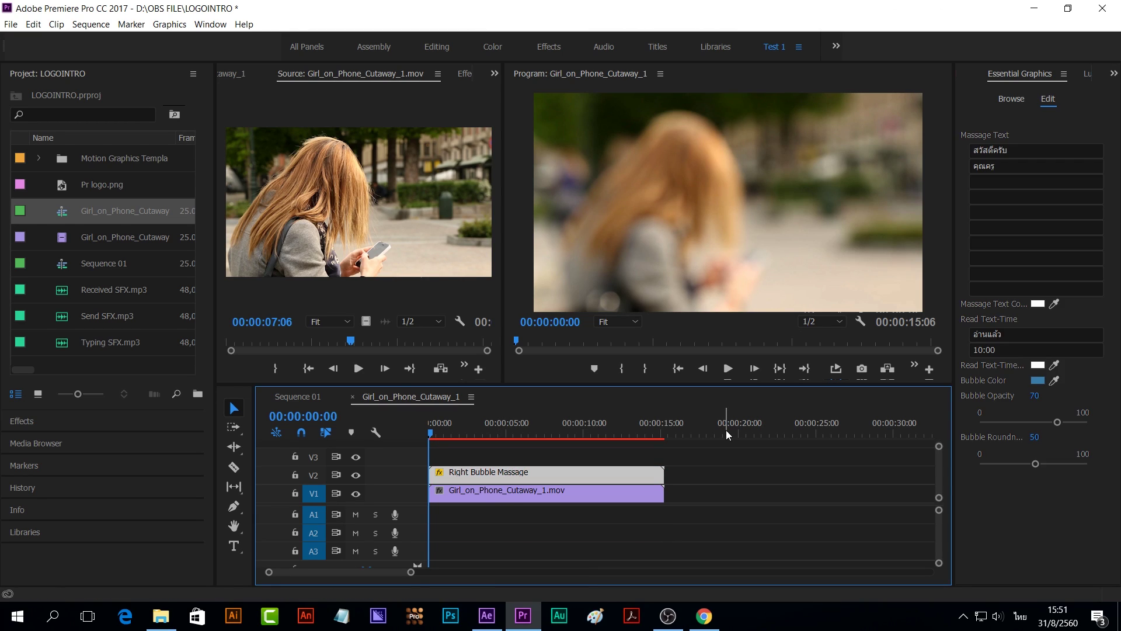
left_click(729, 368)
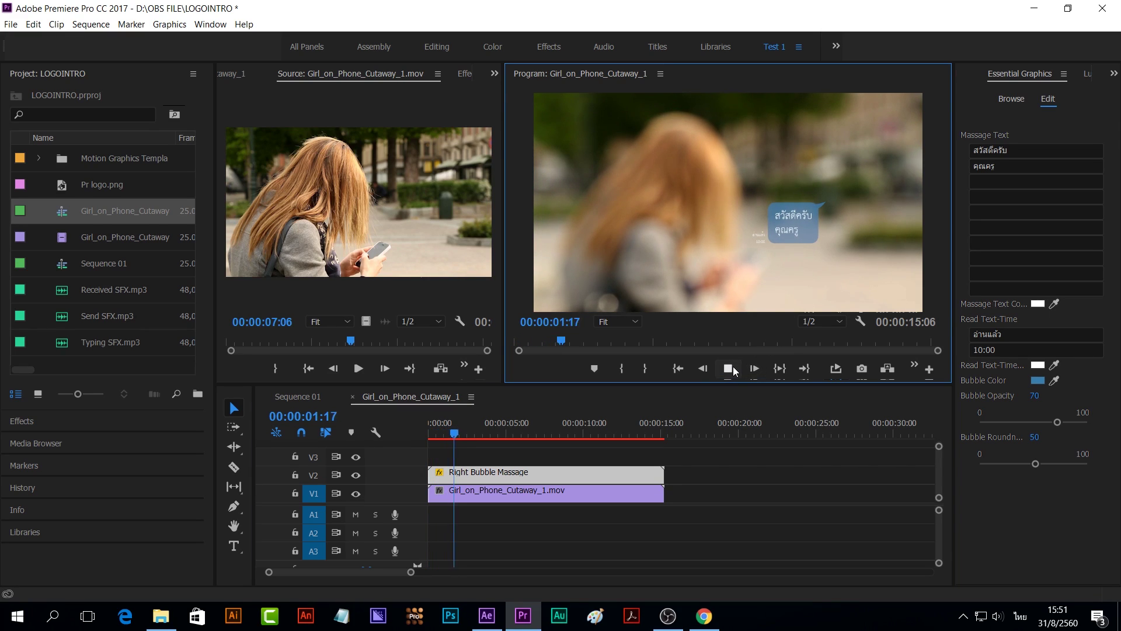
left_click(734, 372)
left_click(678, 368)
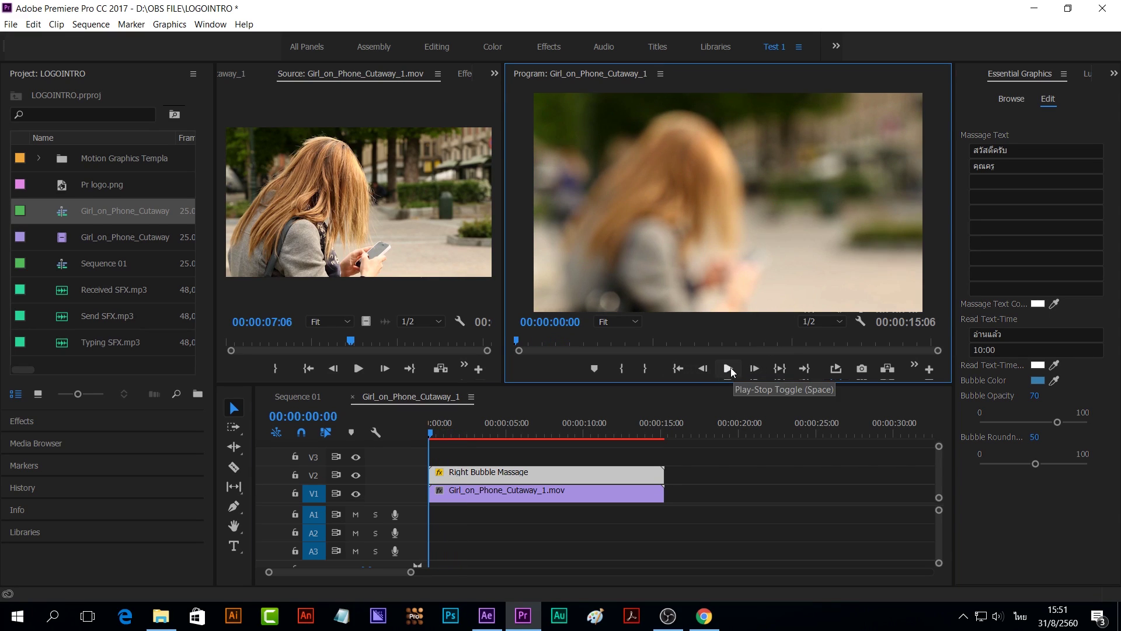
left_click(731, 371)
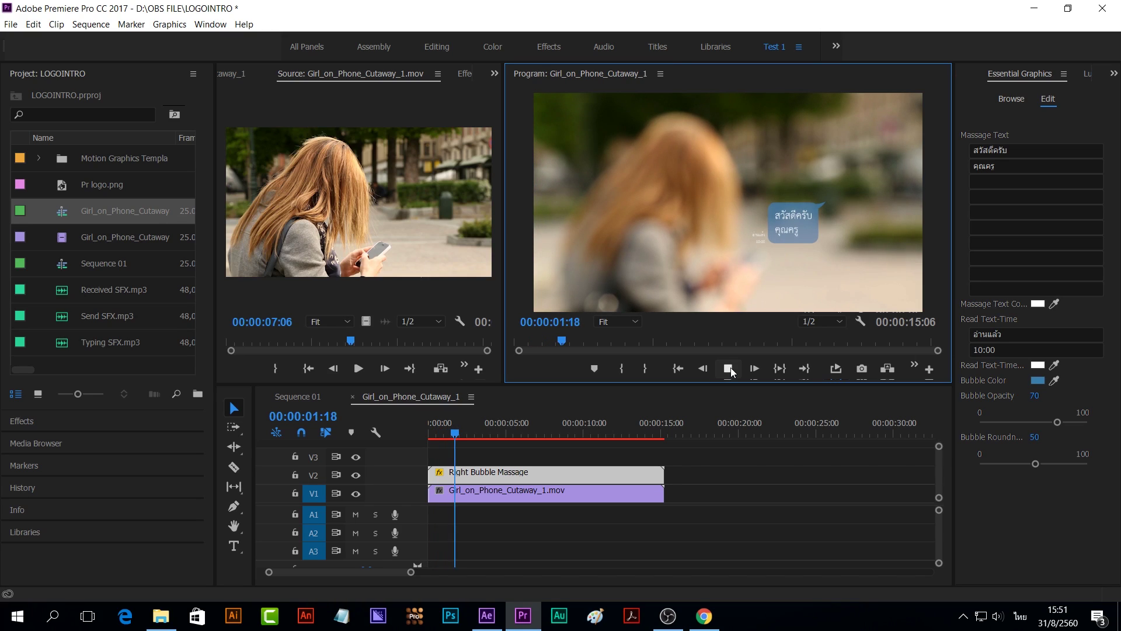
left_click(731, 371)
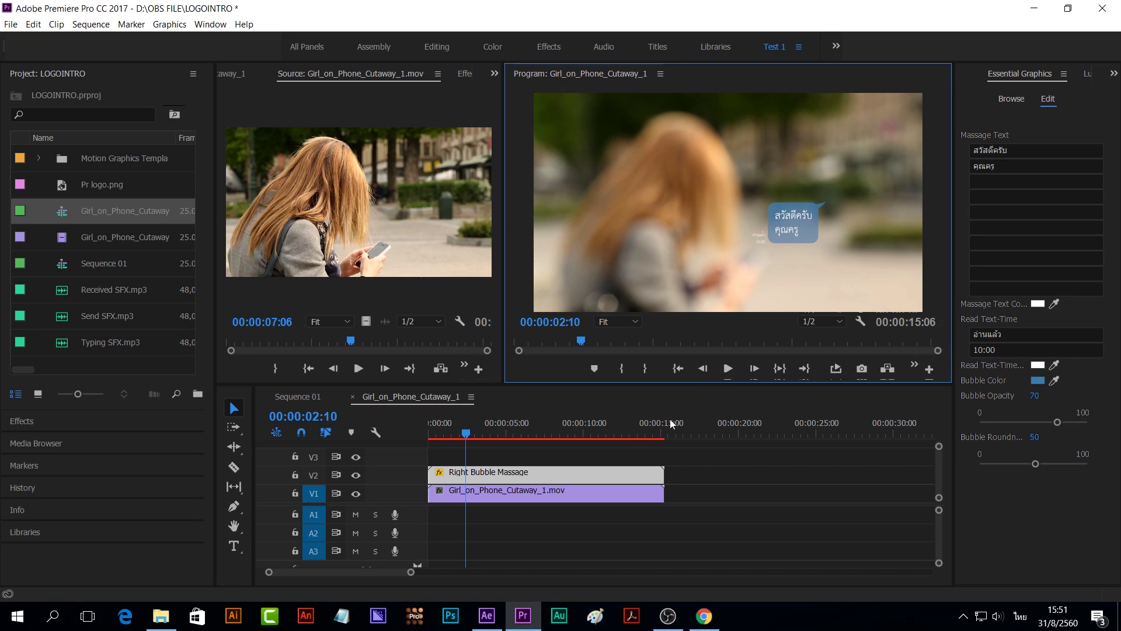
left_click(533, 475)
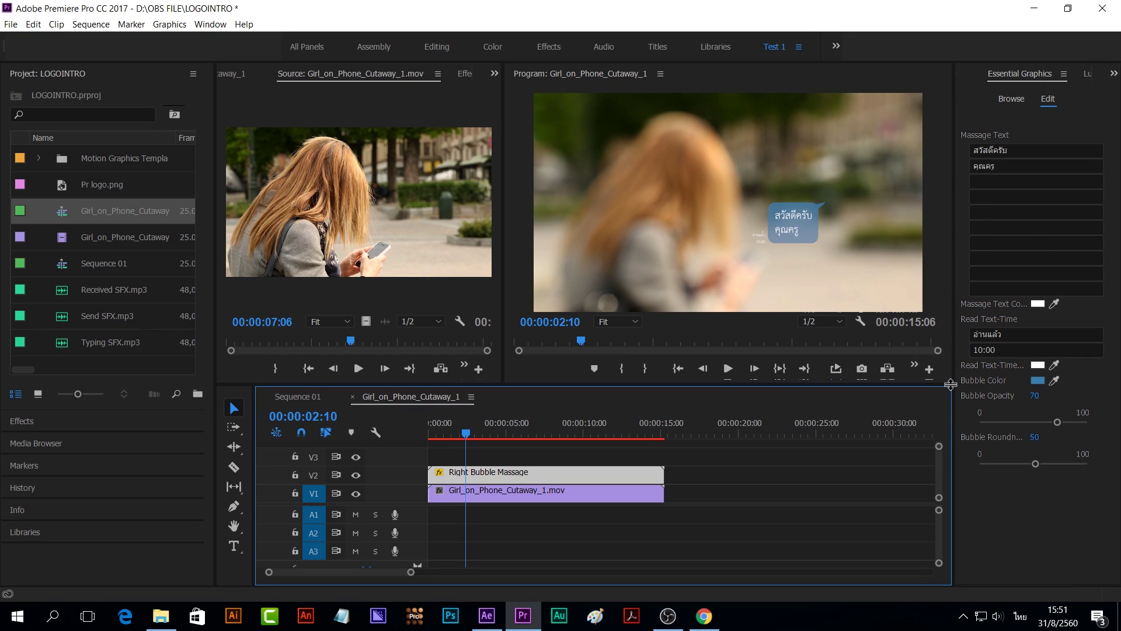
Step: Replace the bubble's second text line with a recipient's name and add a third line of 9s
left_click_drag(952, 385, 916, 389)
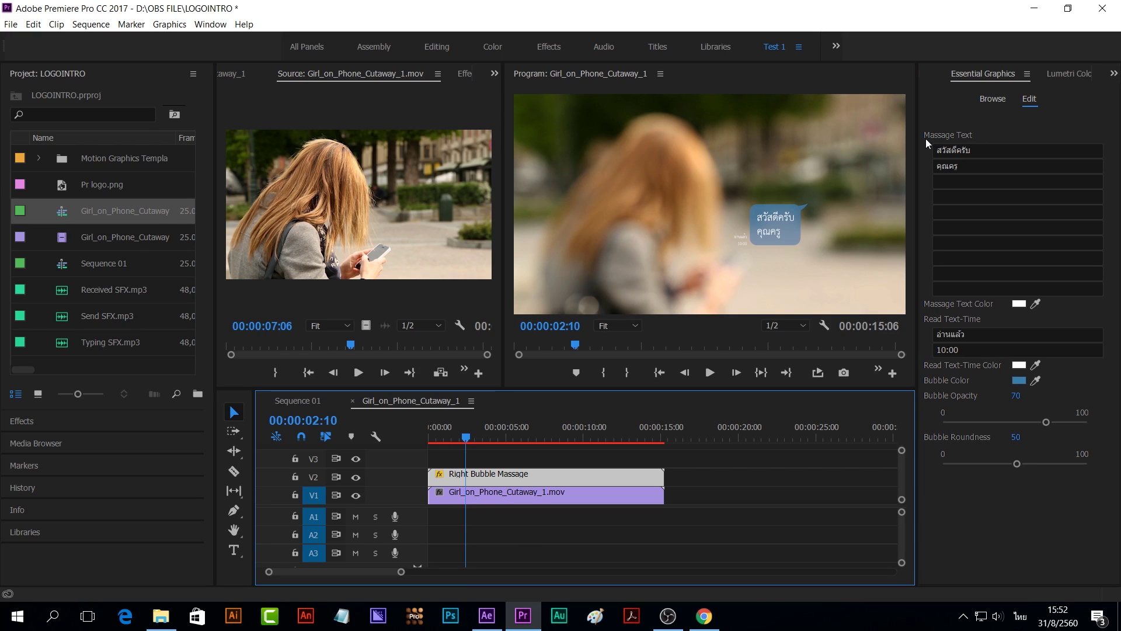
left_click(984, 150)
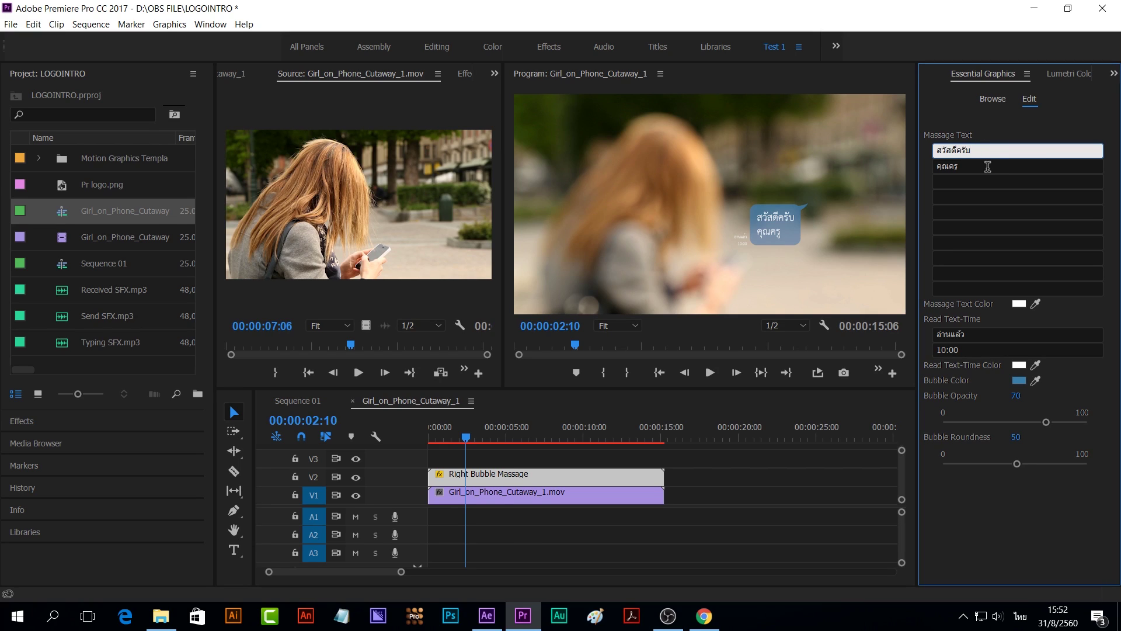
left_click(987, 167)
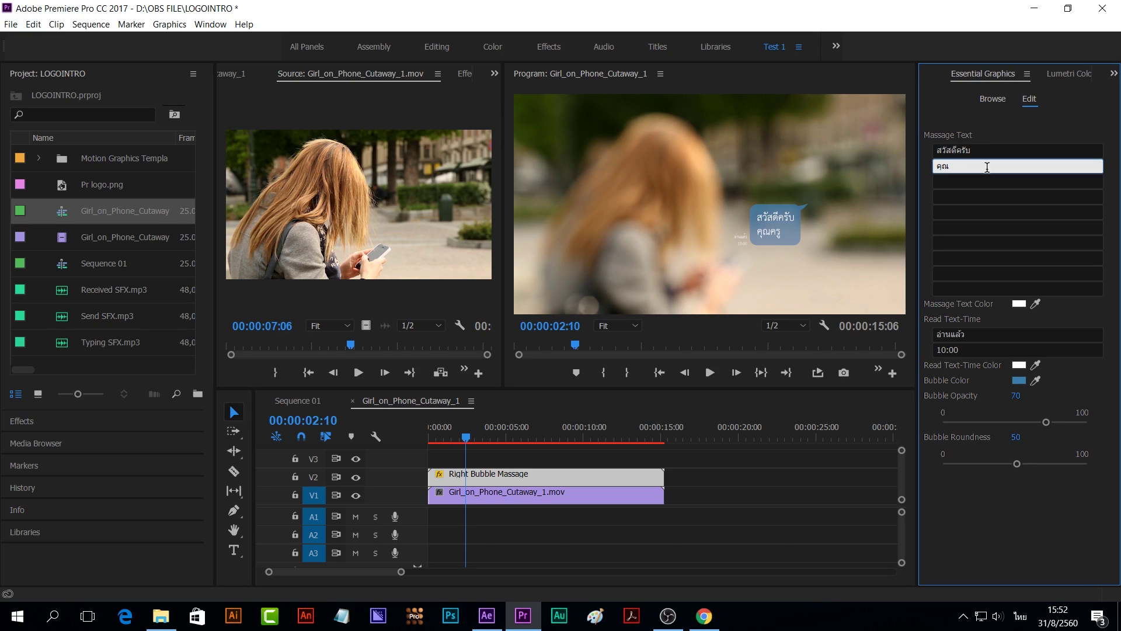
type("แ")
key("Return")
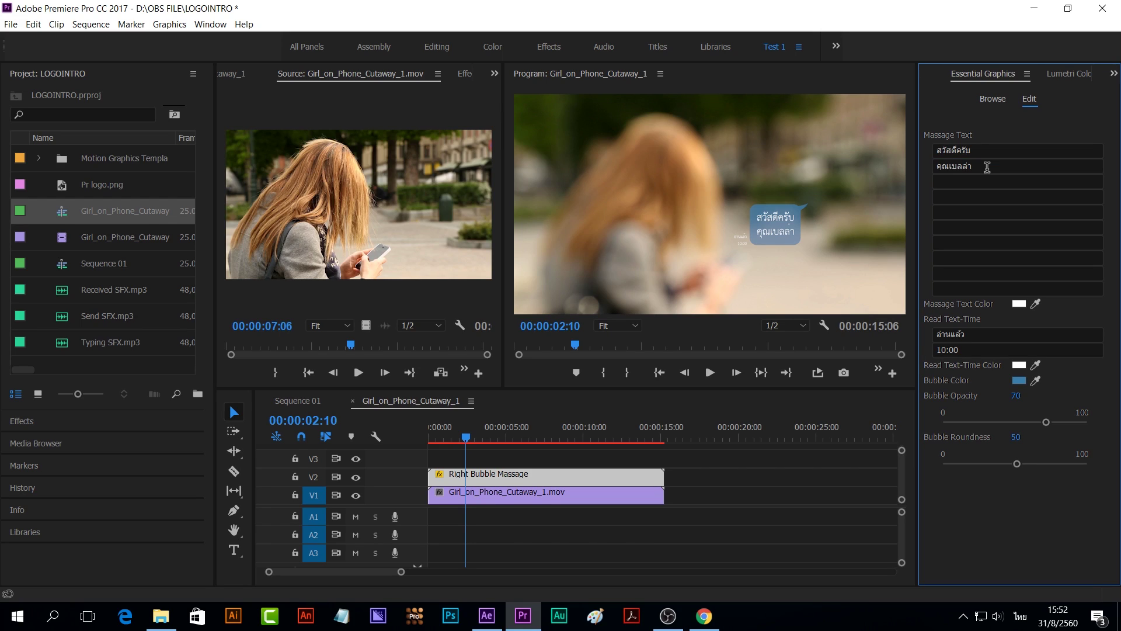
left_click(977, 181)
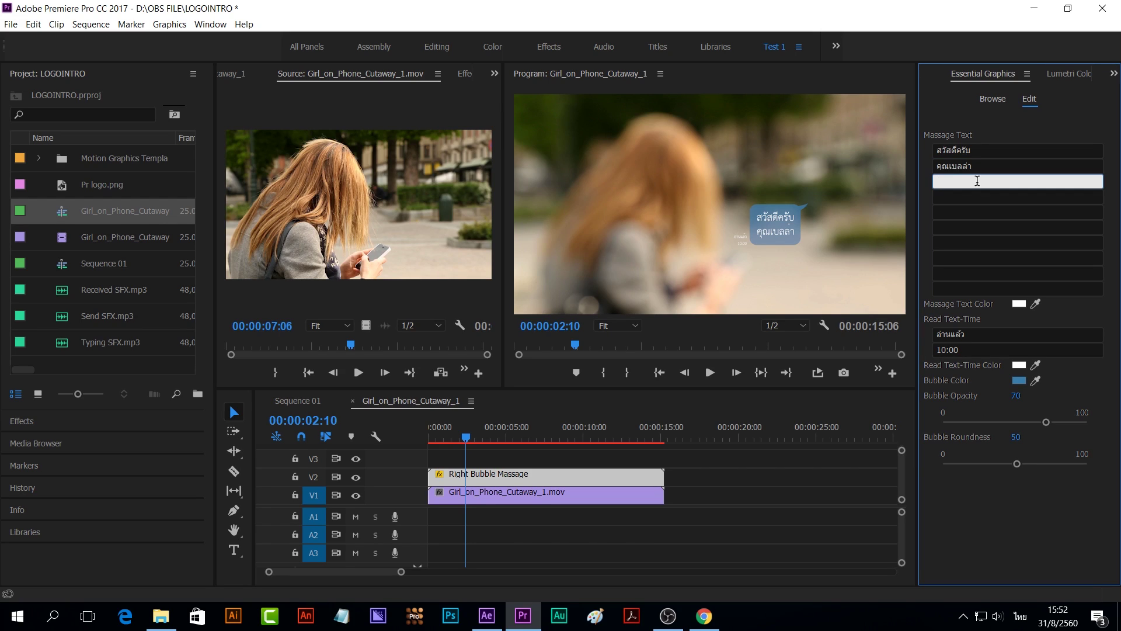
type("99999999999999999999")
key("Return")
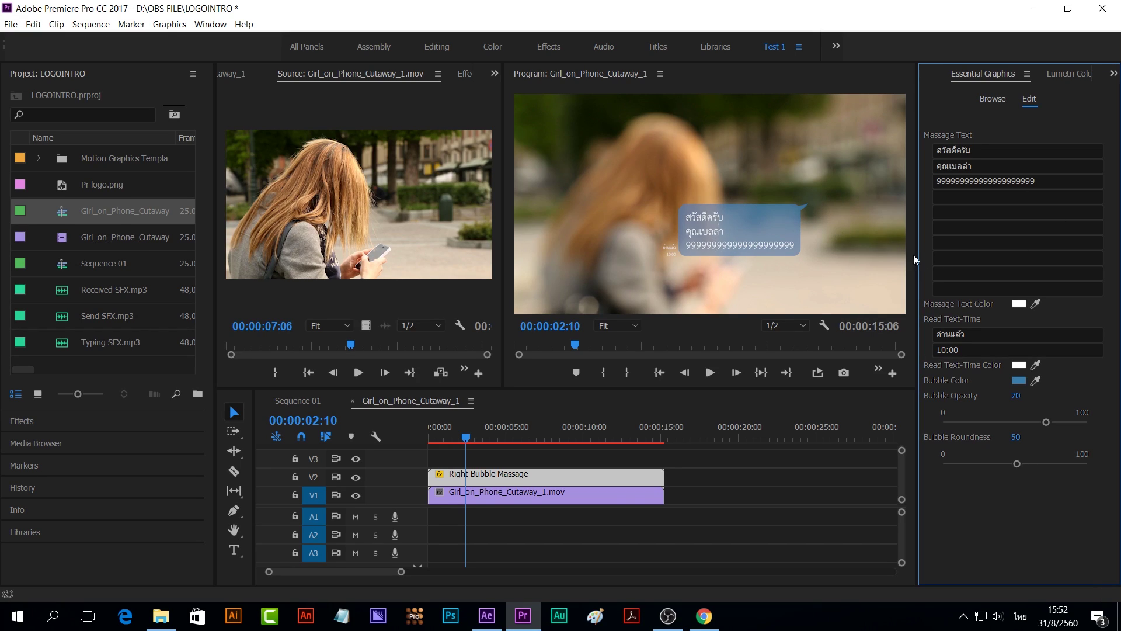
Step: Make the message text and read-time text black, with the read time set to 10:09
left_click(1019, 305)
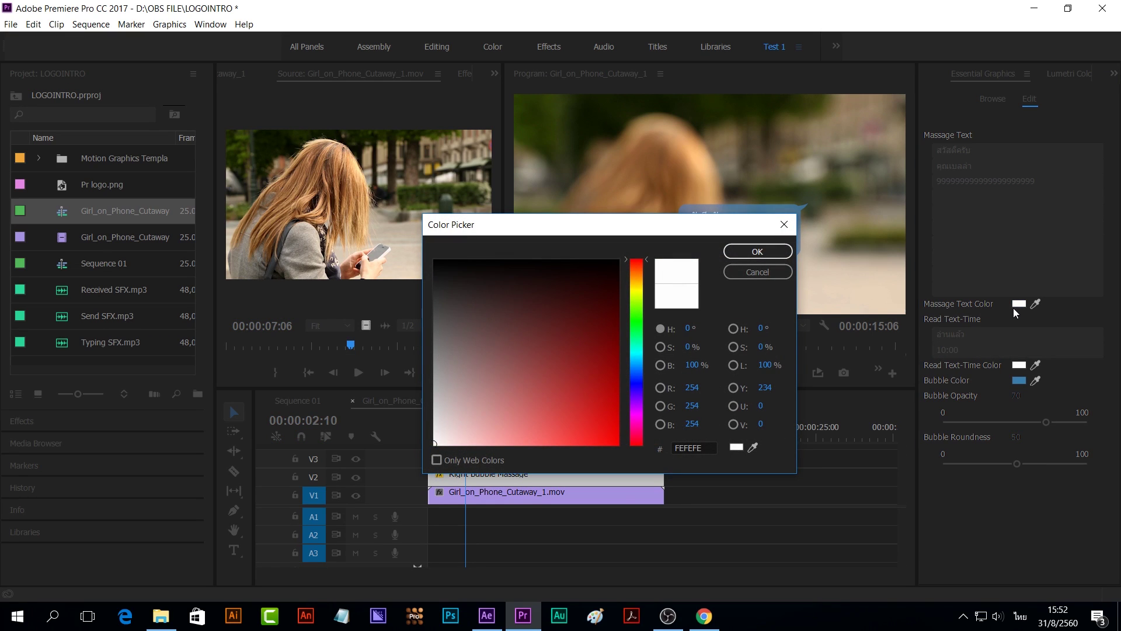
left_click_drag(461, 297, 434, 259)
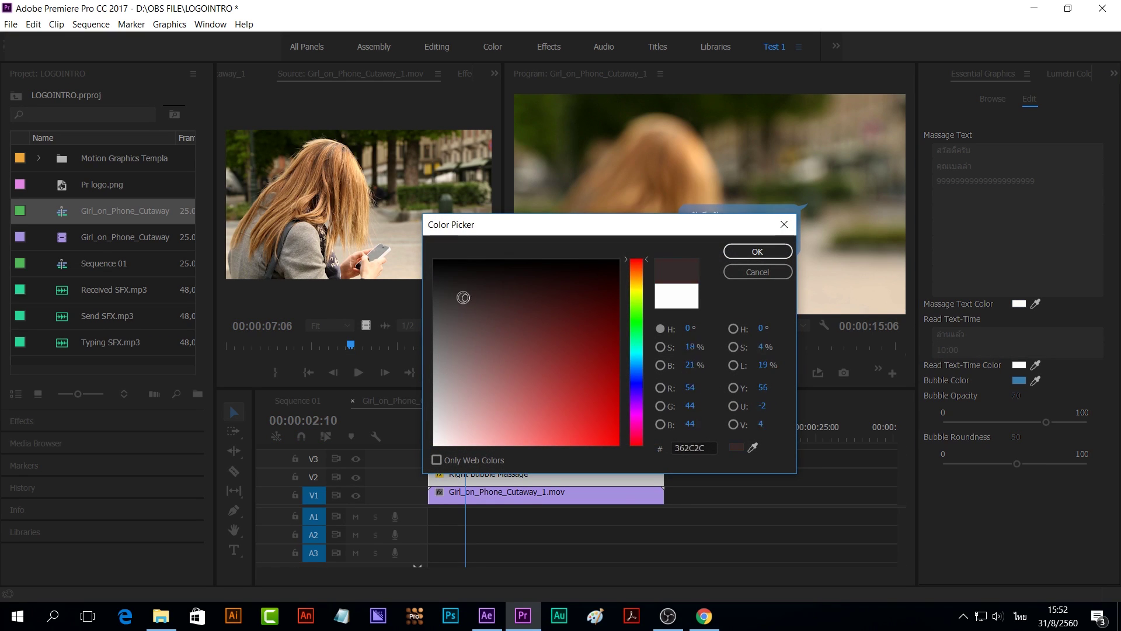
left_click(746, 252)
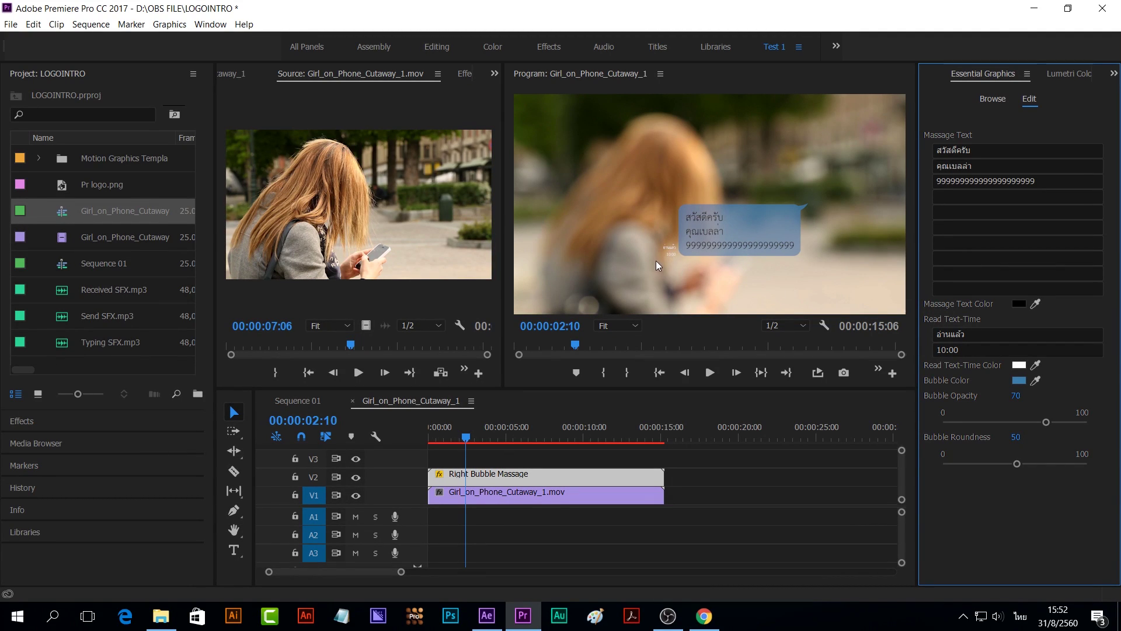
left_click(967, 348)
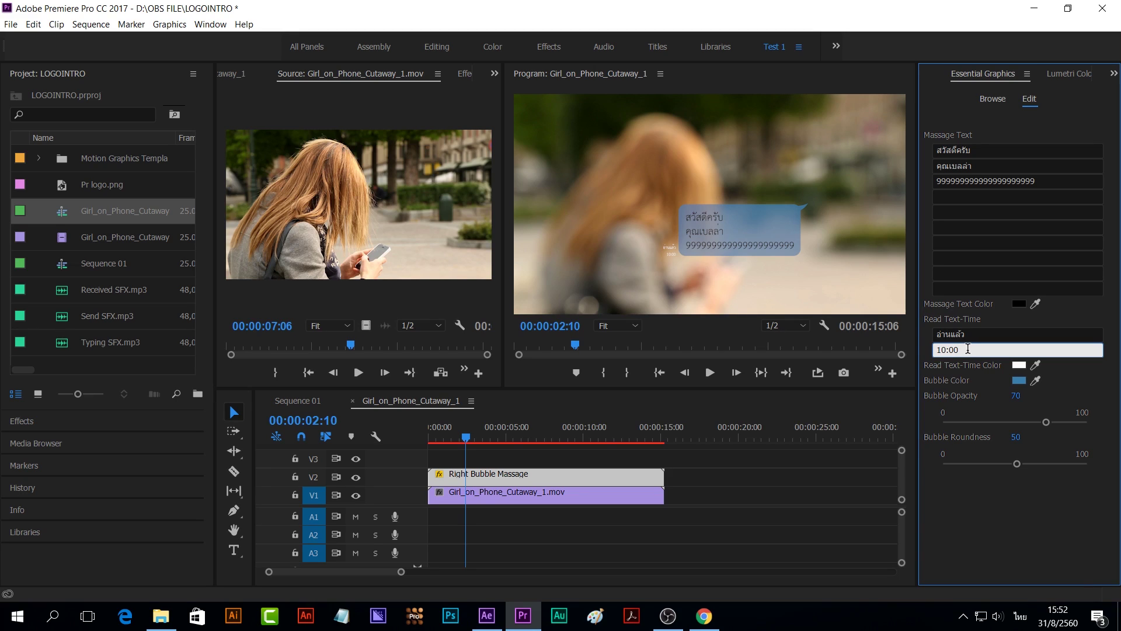
type("9")
key("Return")
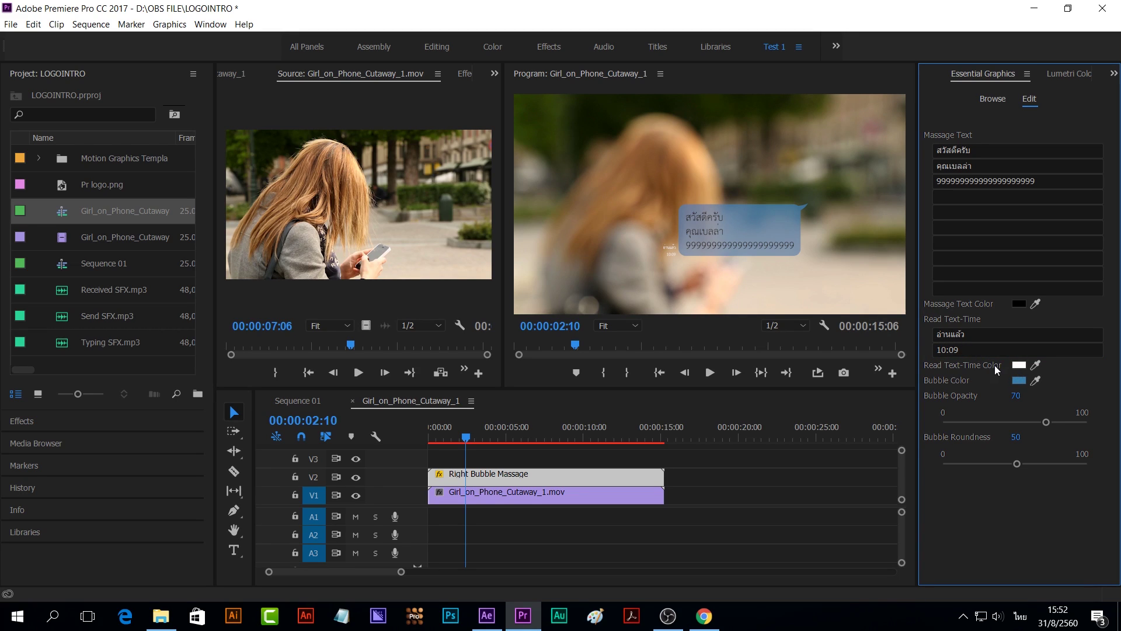
left_click(1019, 365)
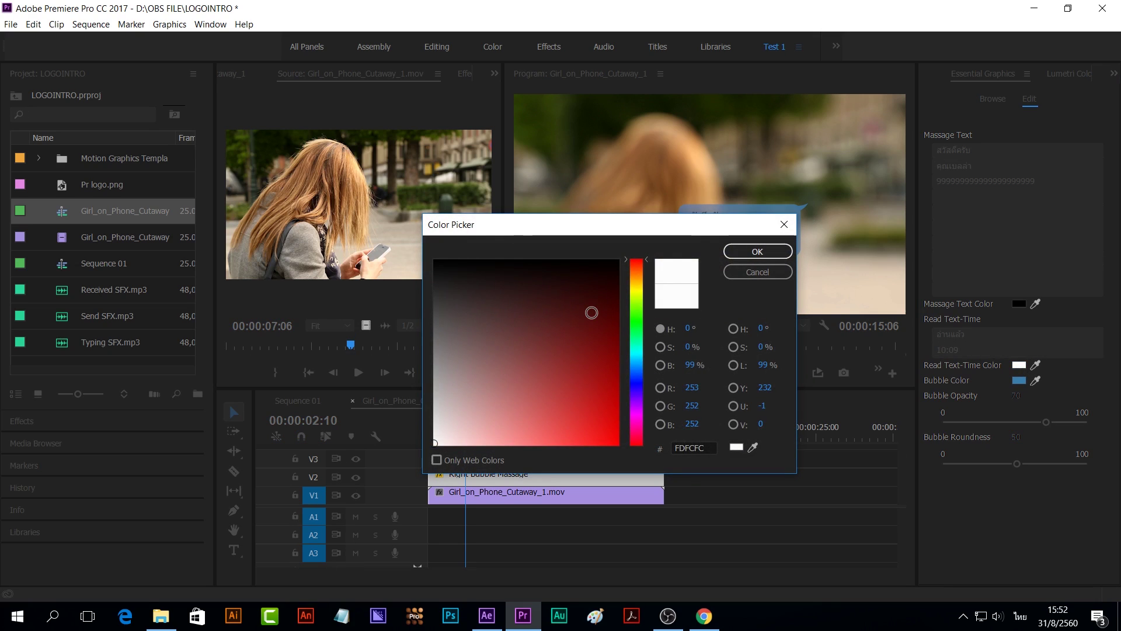
left_click_drag(591, 311, 418, 251)
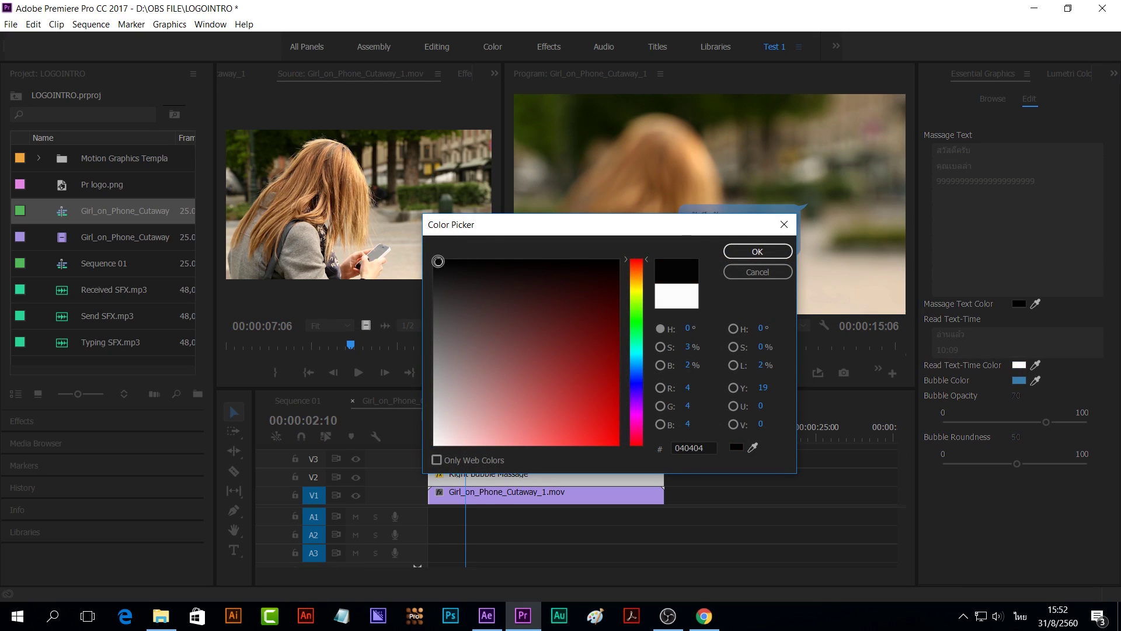
left_click(774, 255)
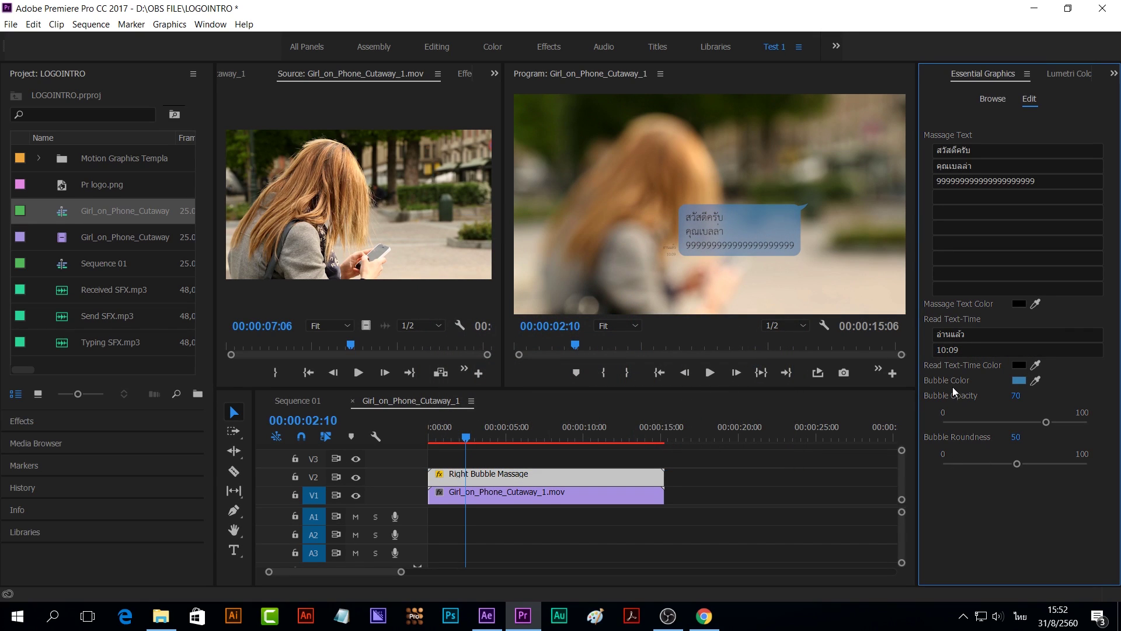
Step: Change the bubble colour from blue to purple and set Bubble Opacity to 100
left_click(1020, 380)
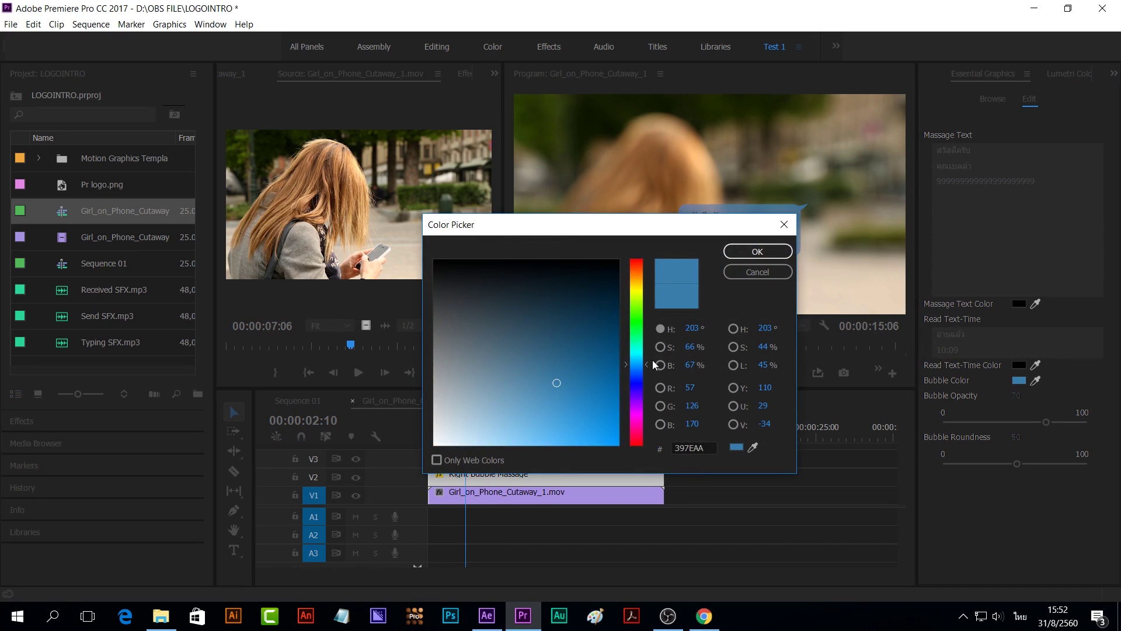
left_click(638, 401)
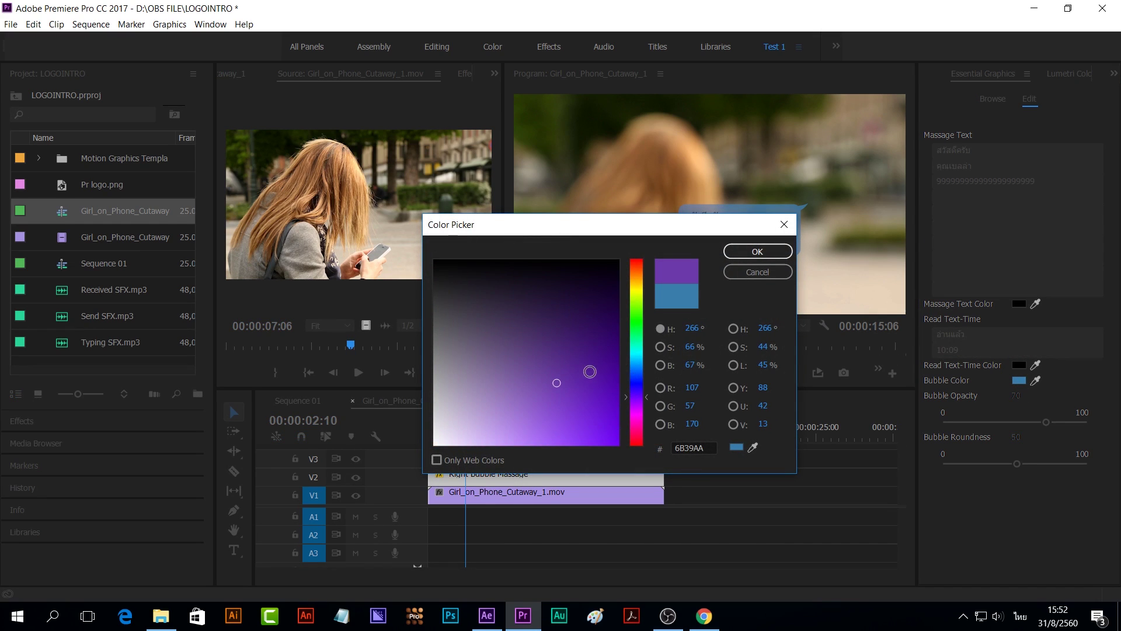
left_click_drag(590, 372, 531, 370)
left_click(757, 252)
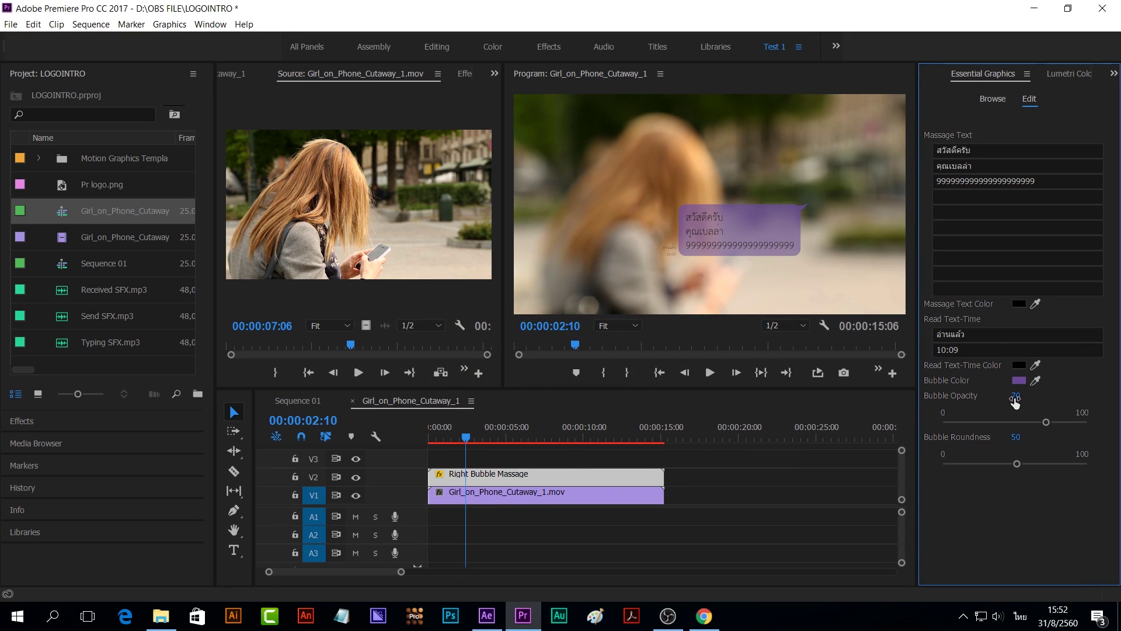
mouse_move(1016, 402)
left_mouse_down()
mouse_move(1051, 402)
mouse_move(982, 422)
mouse_move(1087, 421)
left_mouse_up()
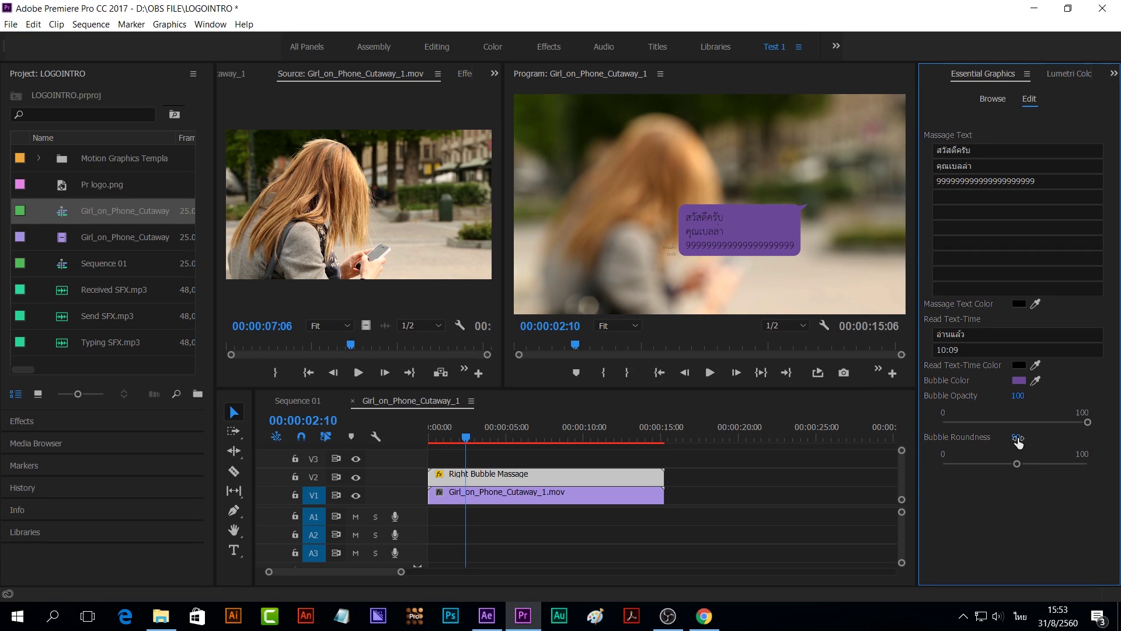
Step: Try Bubble Roundness at 100, then settle on 64 for the purple bubble
left_click_drag(1016, 437, 1051, 437)
left_click_drag(1015, 439, 994, 439)
left_click(952, 197)
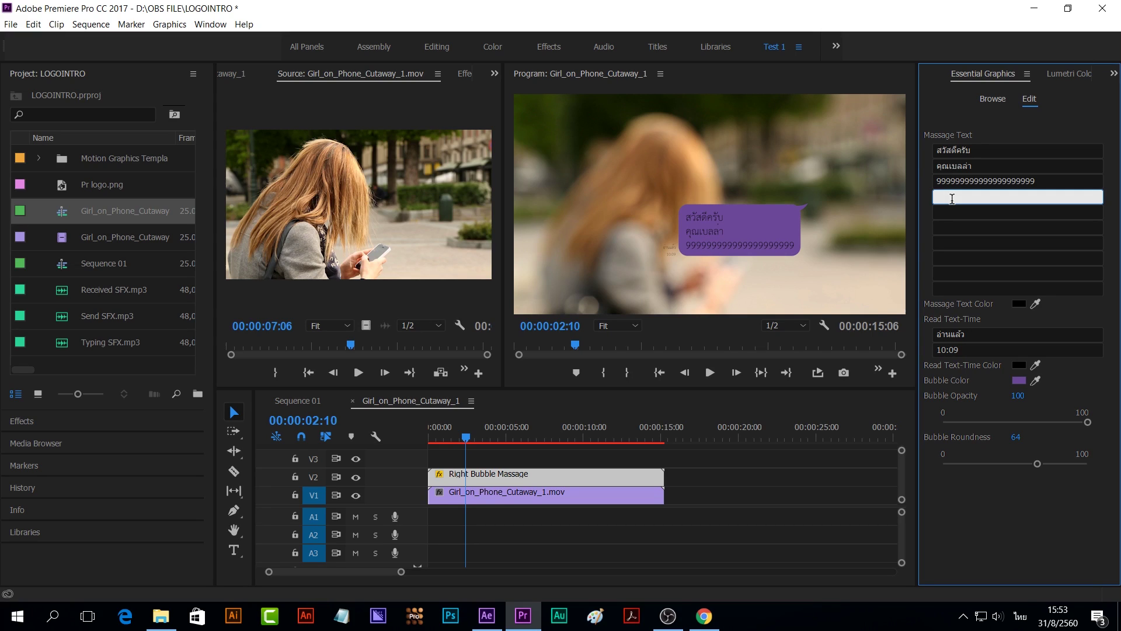
Step: Trim the bubble message to two lines by removing the 72 line and the third line of 9s
type("72")
key("Return")
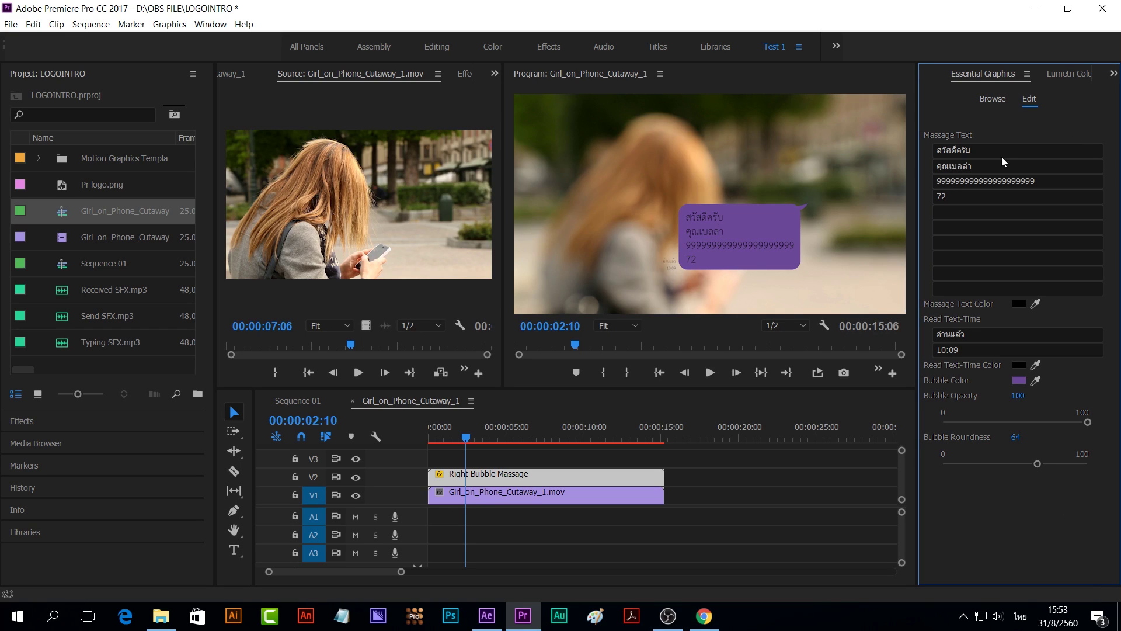
left_click(453, 439)
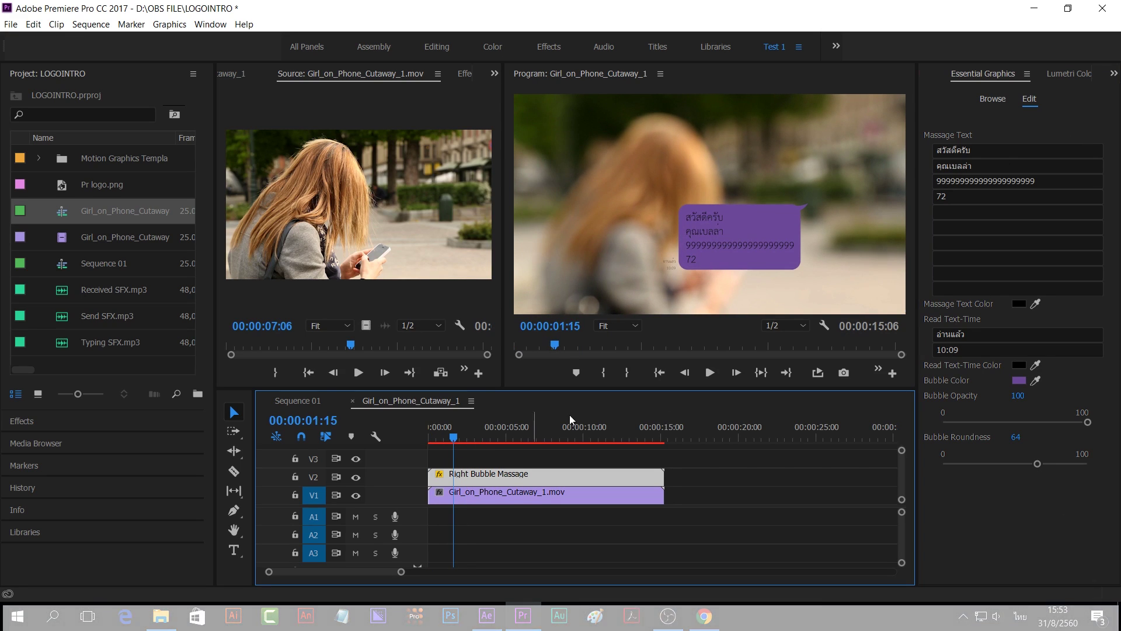
left_click(963, 196)
key("BackSpace")
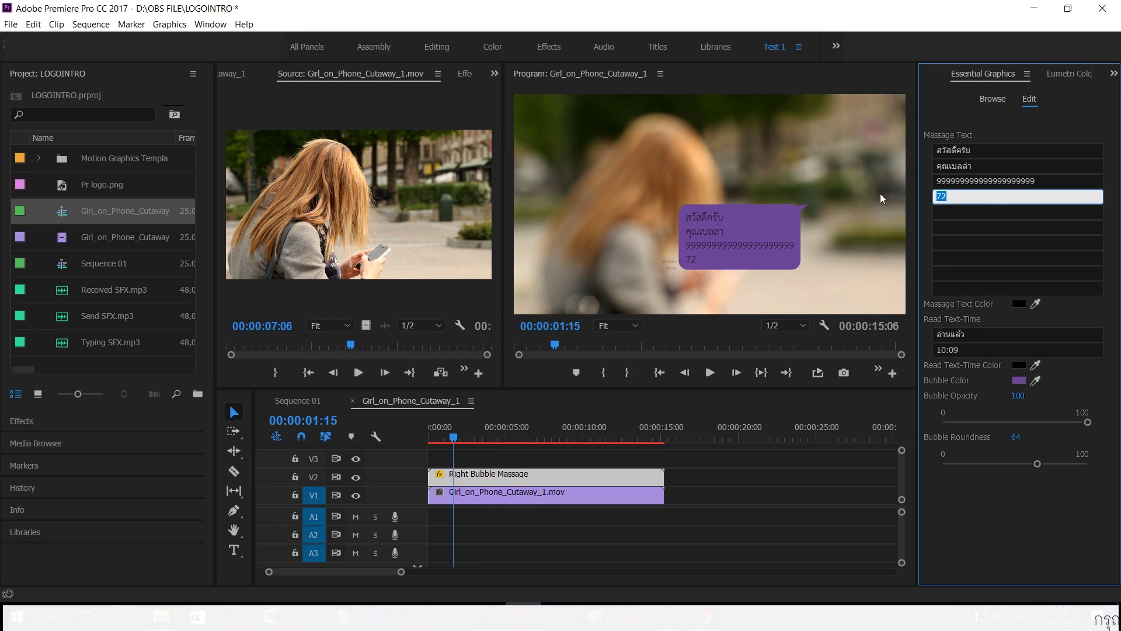
left_click(963, 181)
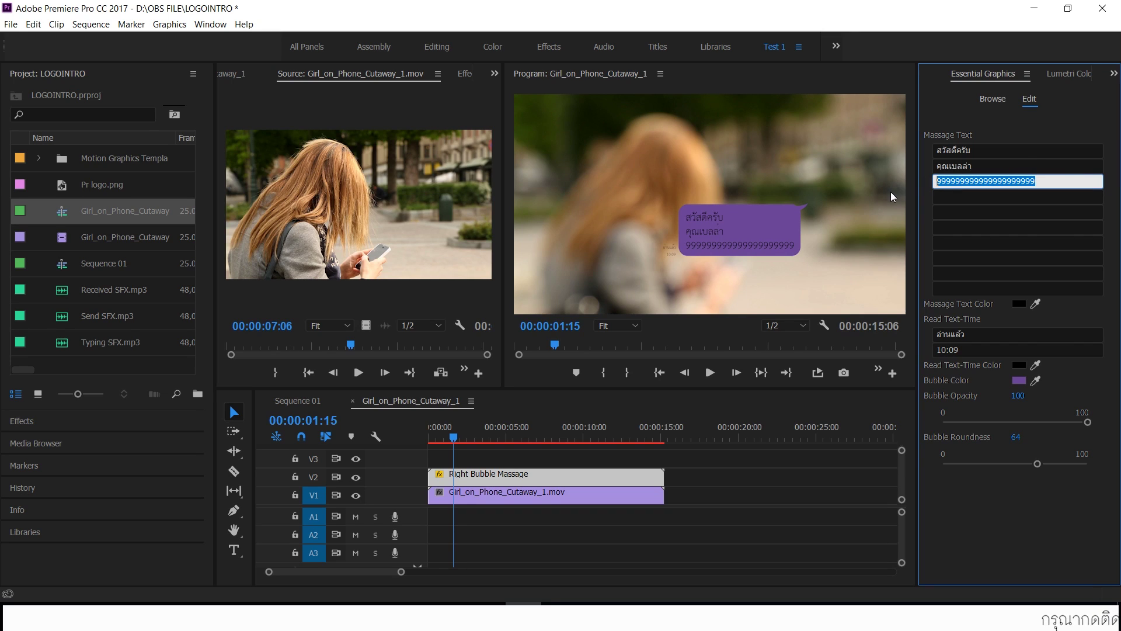
key("BackSpace")
key("BackSpace")
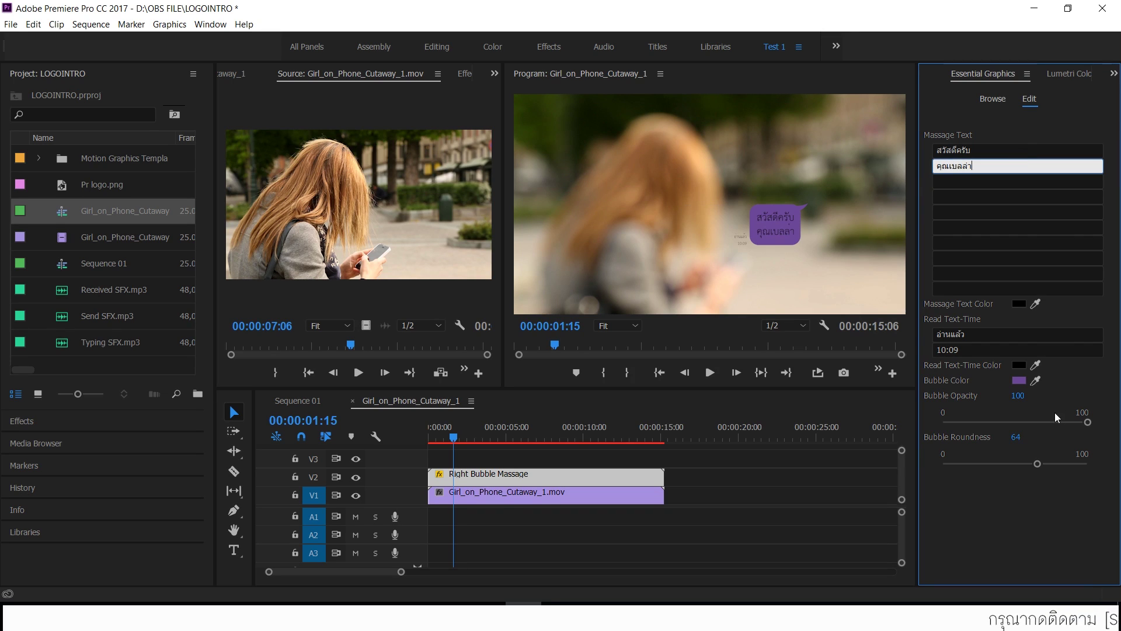
left_click(1012, 496)
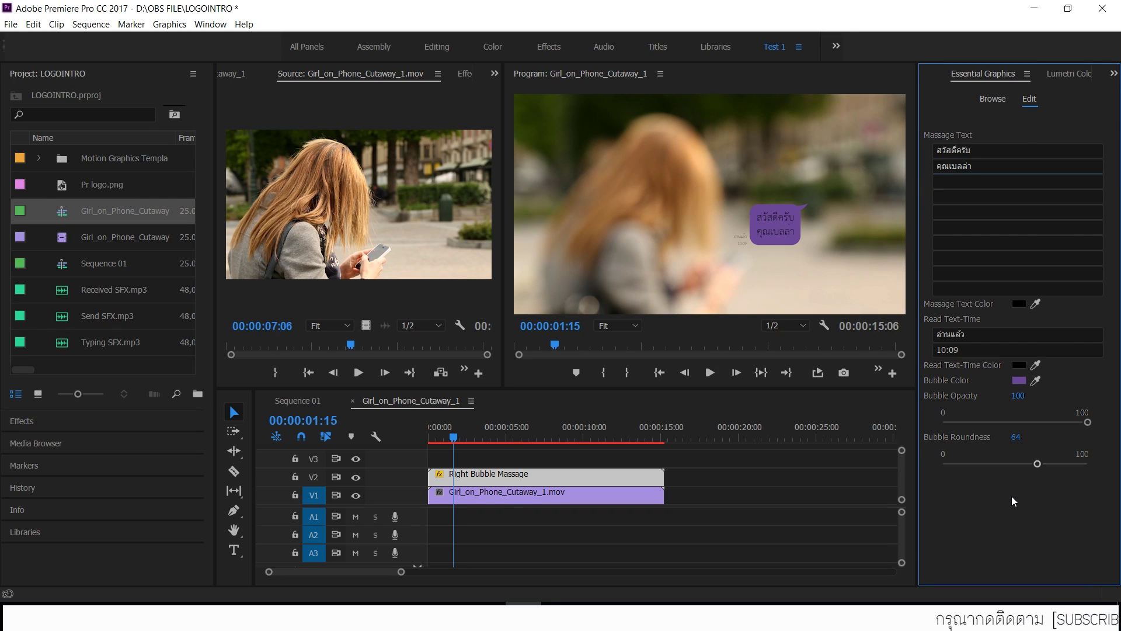
Step: Set both Massage Text Color and Read Text-Time Color to white
left_click(1019, 303)
left_click(448, 433)
left_click_drag(448, 433, 433, 446)
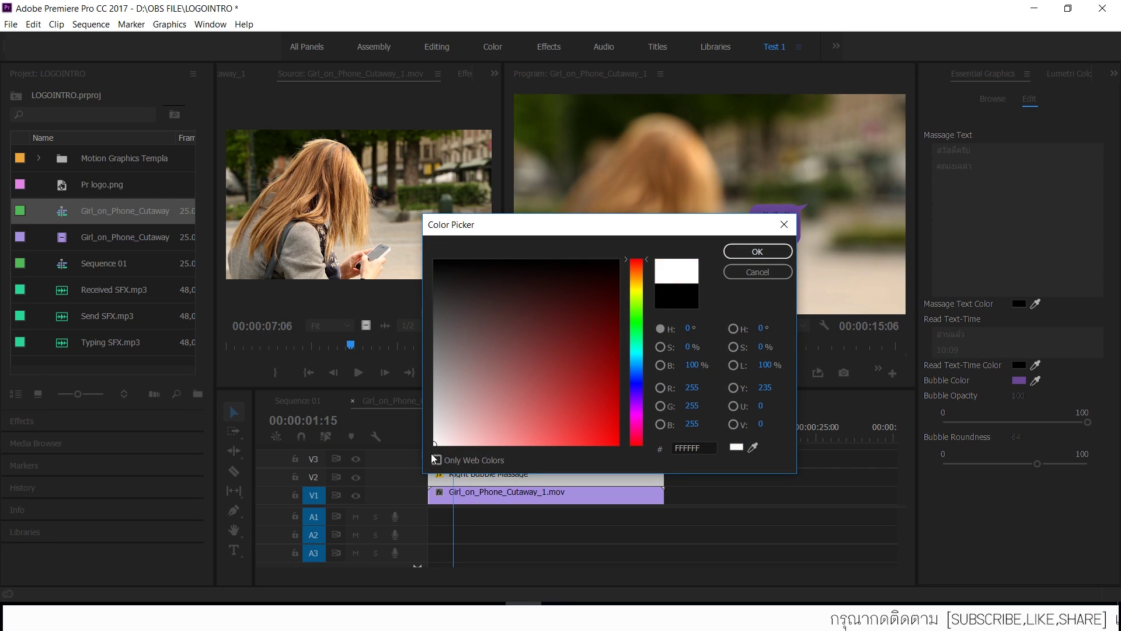
left_click(757, 252)
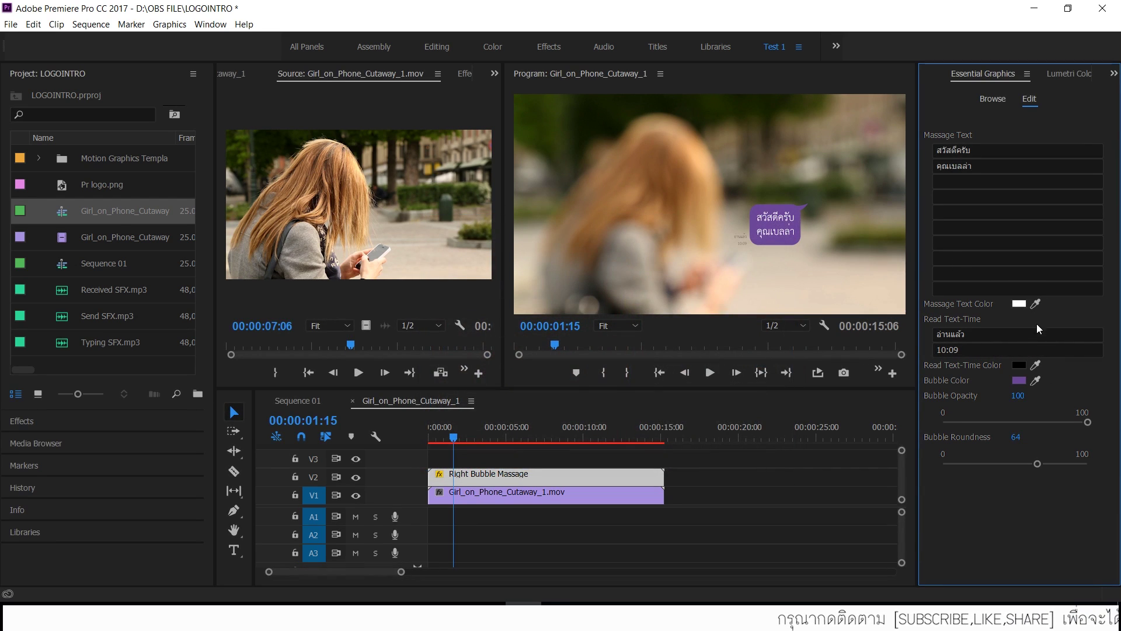
left_click(1018, 365)
left_click_drag(606, 391, 401, 463)
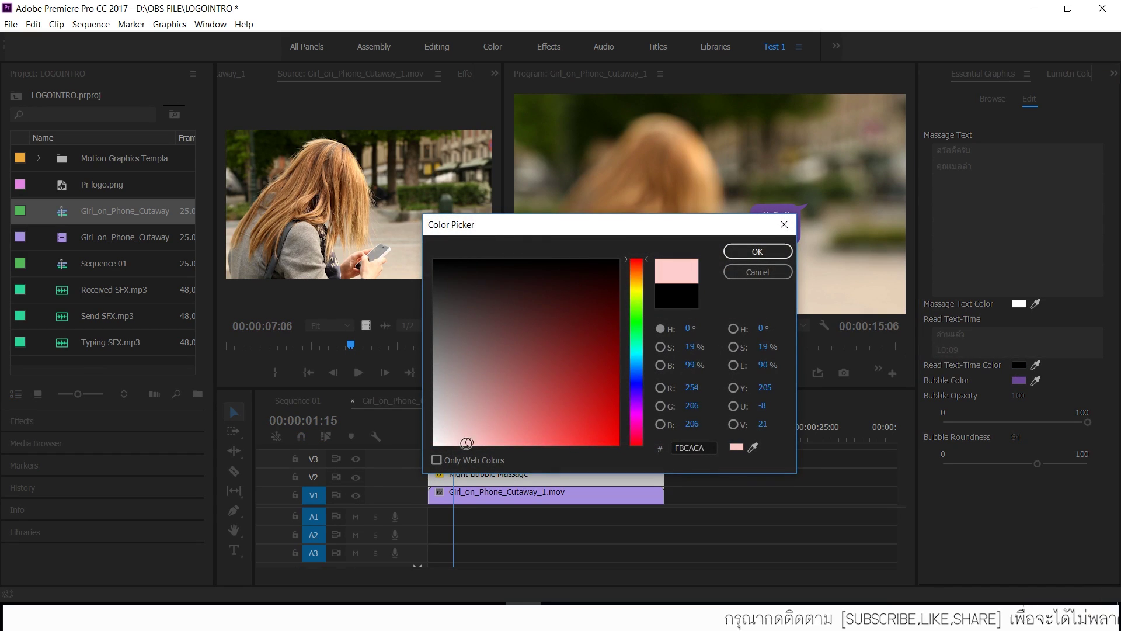
left_click(756, 251)
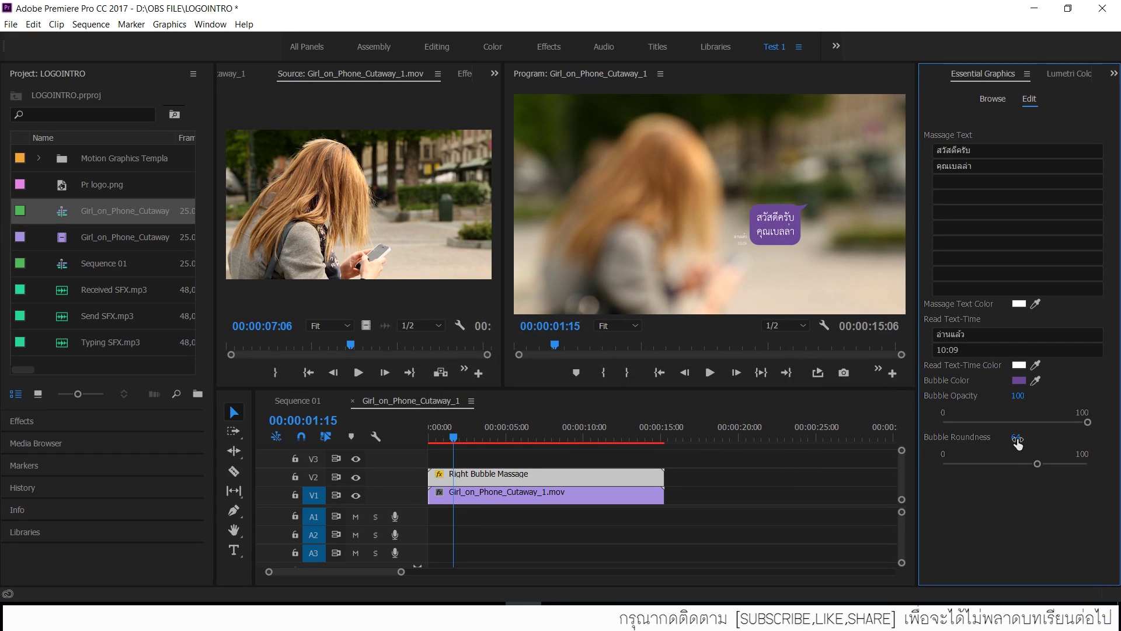
Step: Set Bubble Roundness back to 50 and nudge the playhead slightly earlier
left_click(1016, 437)
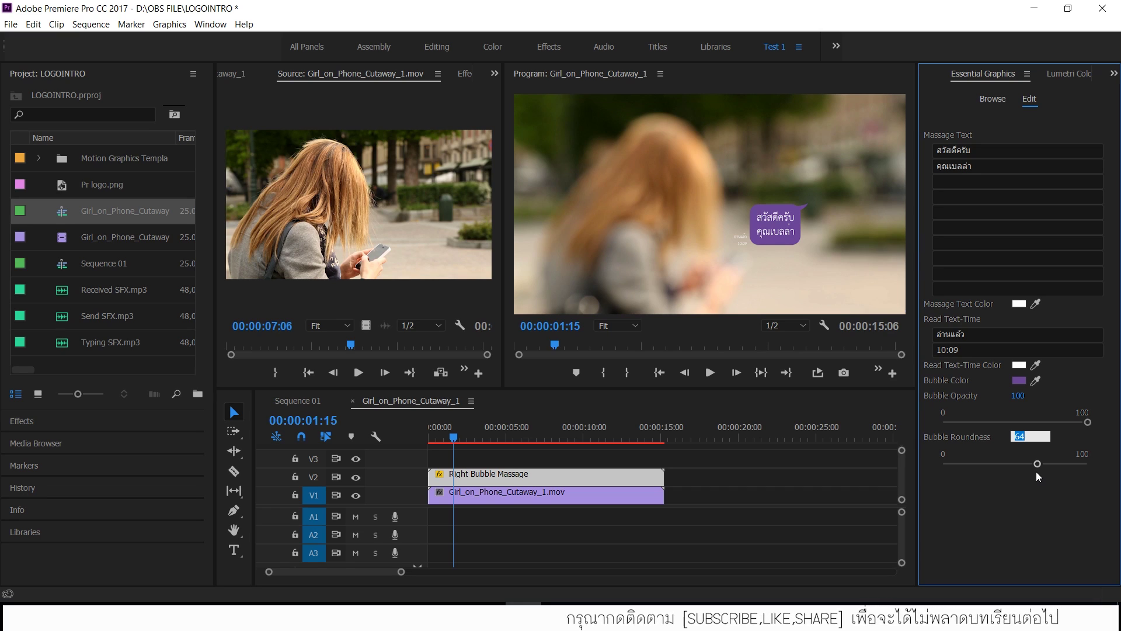
type("50")
key("Return")
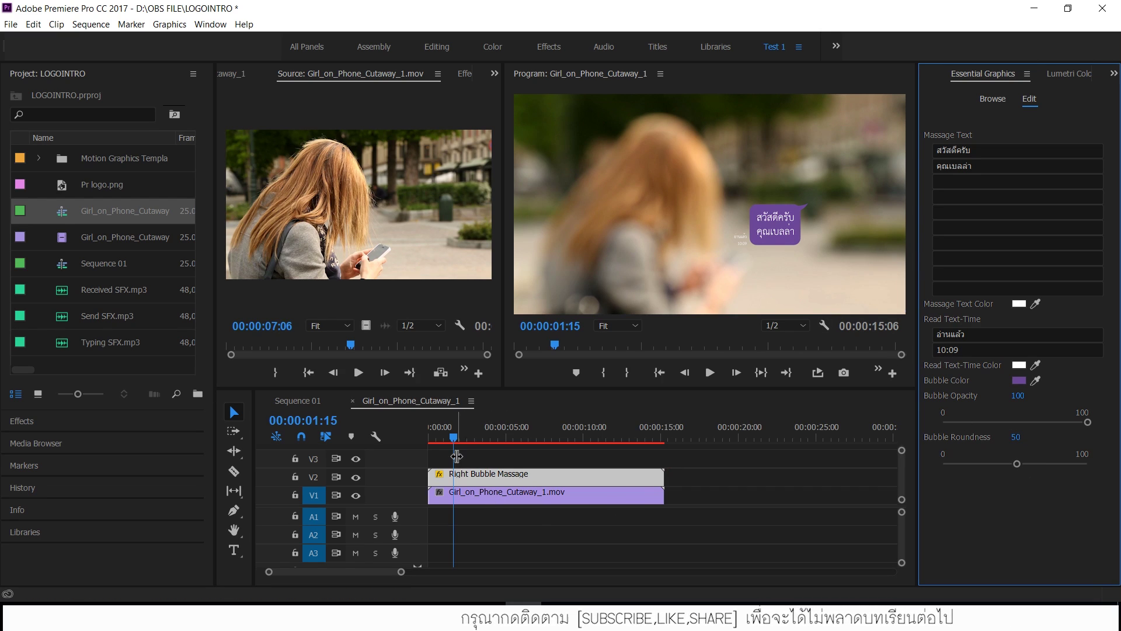
left_click_drag(453, 435, 444, 436)
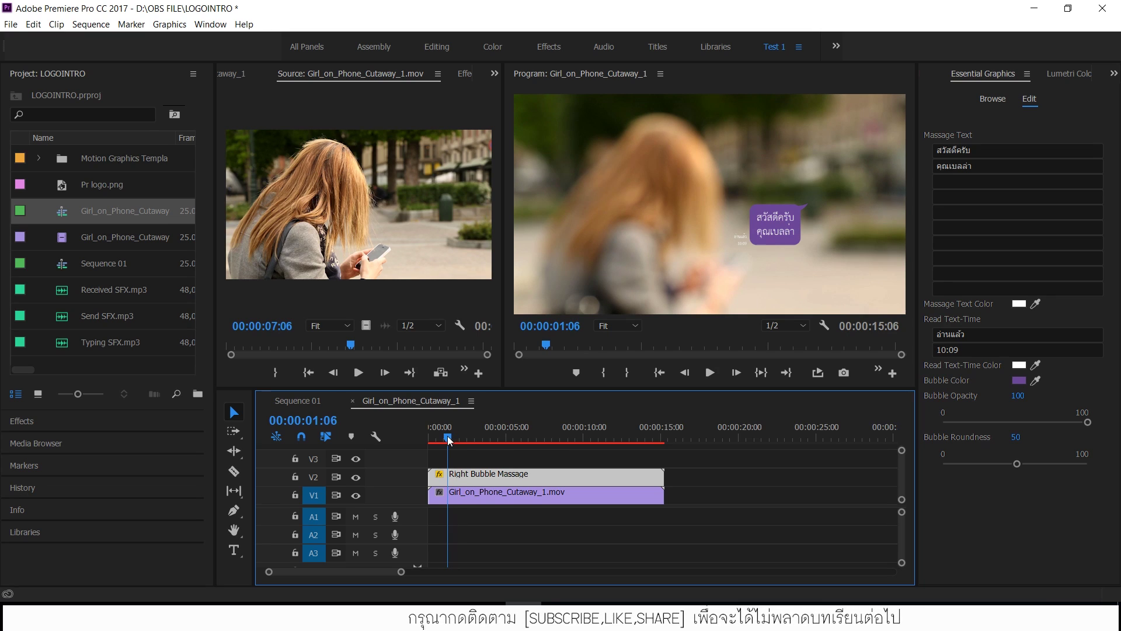
Step: Add the Left Bubble Text1 template to the sequence, then unlink and delete its A3 audio
left_click(993, 99)
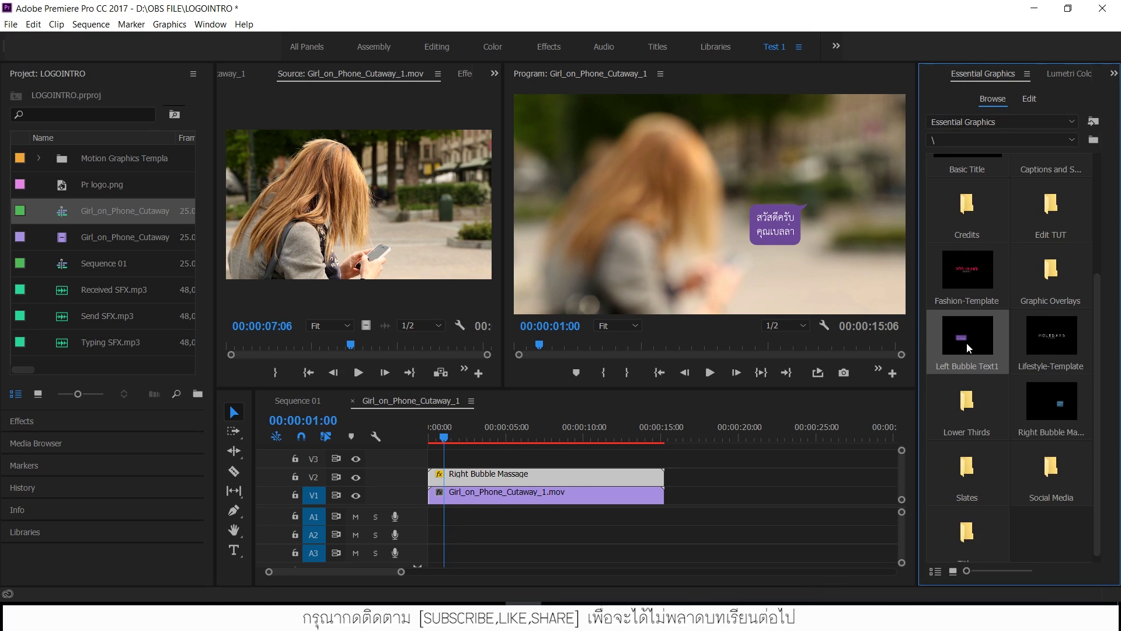
mouse_move(966, 342)
left_mouse_down()
mouse_move(777, 480)
mouse_move(450, 461)
left_mouse_up()
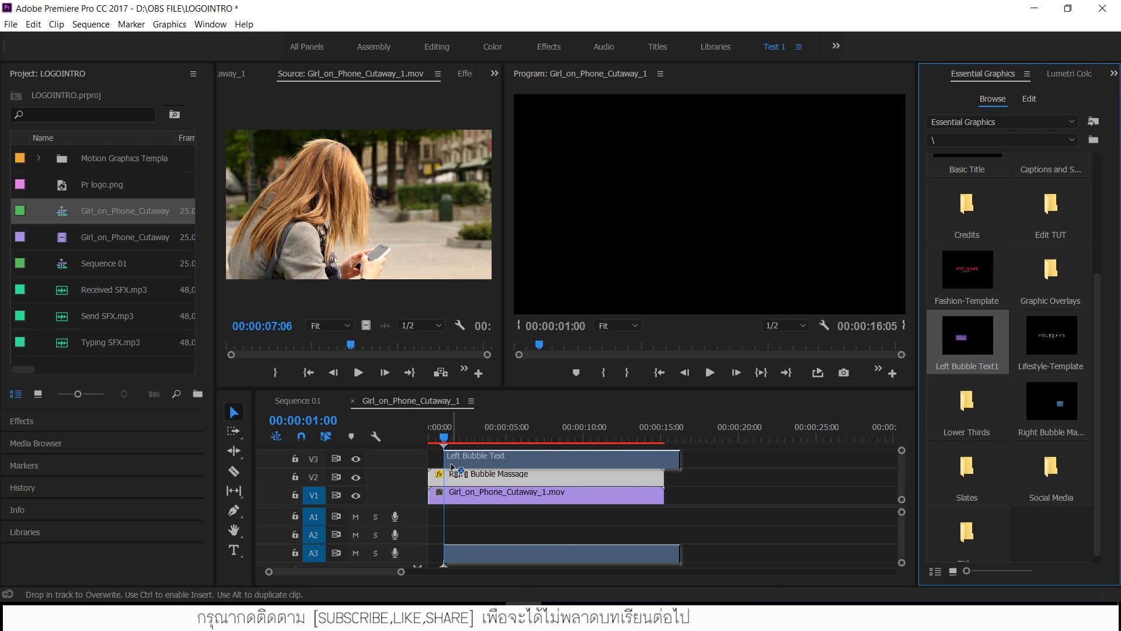
right_click(517, 459)
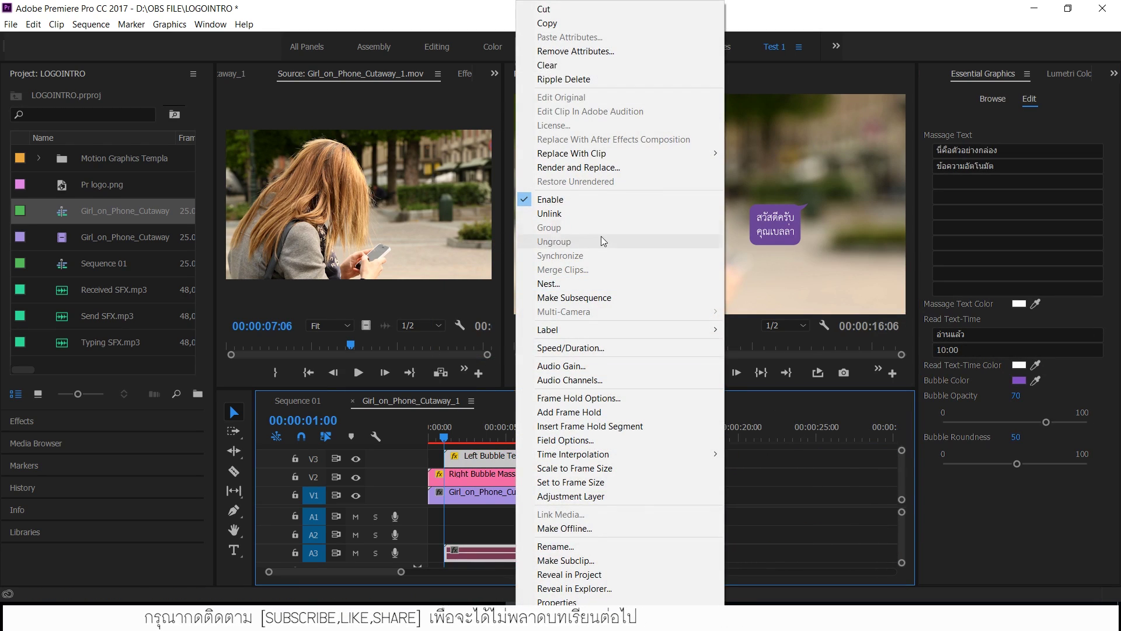
left_click(601, 215)
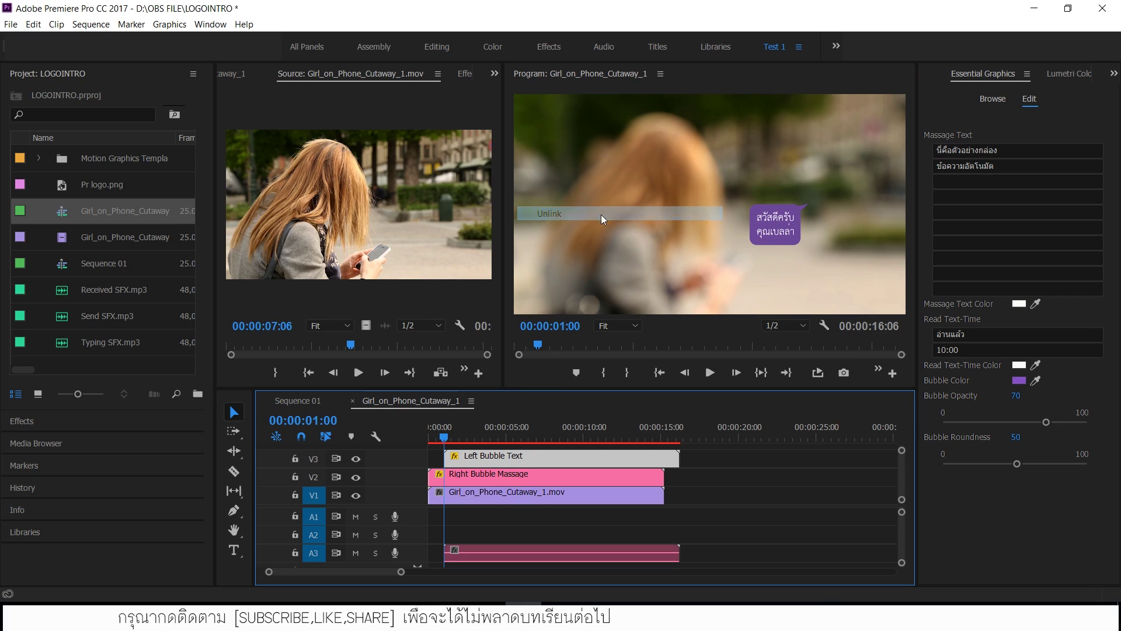
left_click(547, 552)
key("Delete")
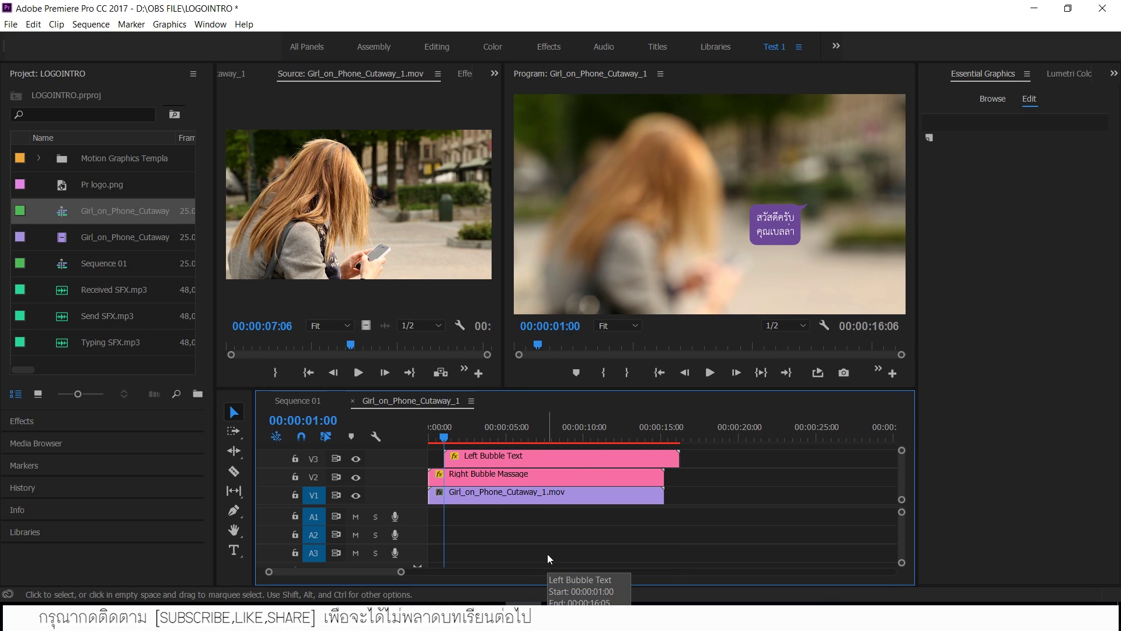
left_click(479, 456)
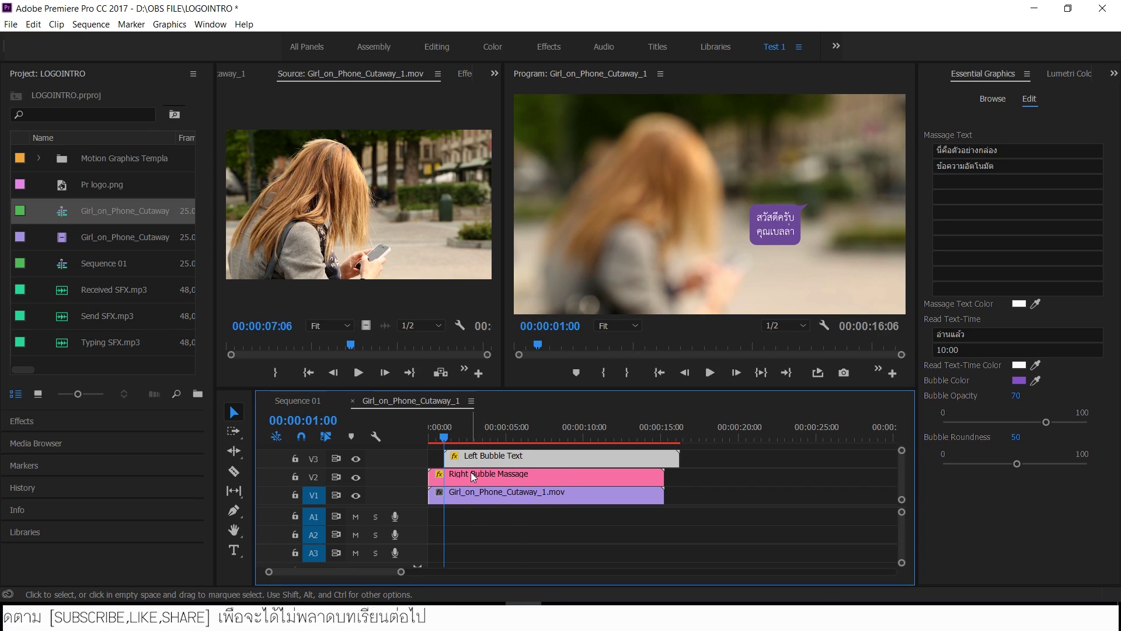
Step: Keyframe Right Bubble Massage's Position at 1:00, then raise it to Y 280 five frames later
left_click(500, 475)
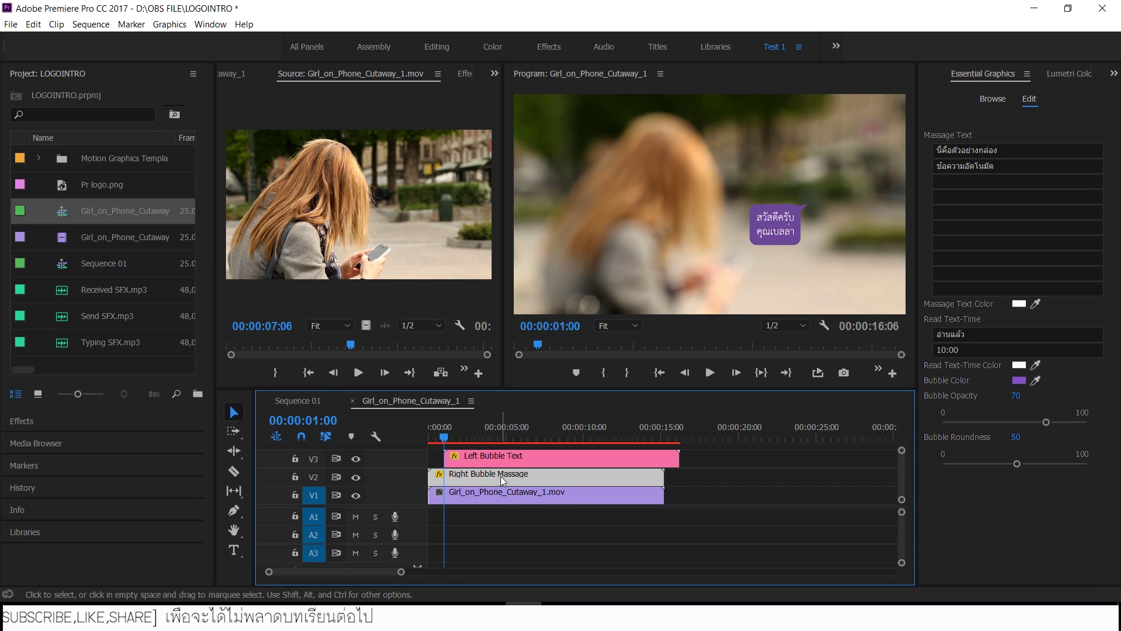
left_click(467, 74)
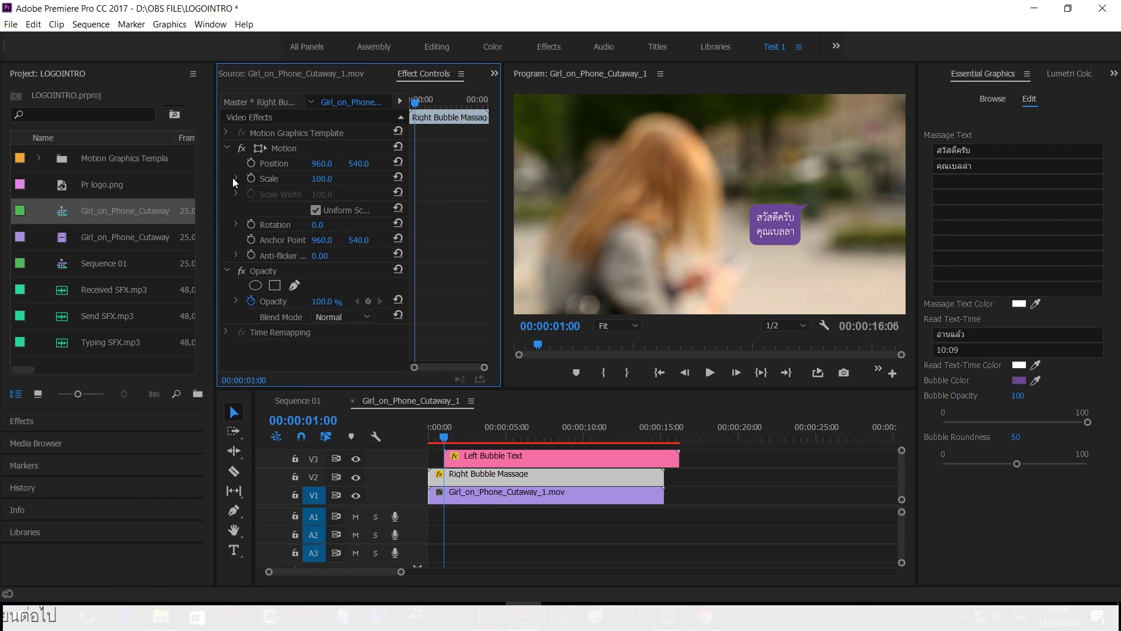
left_click(572, 479)
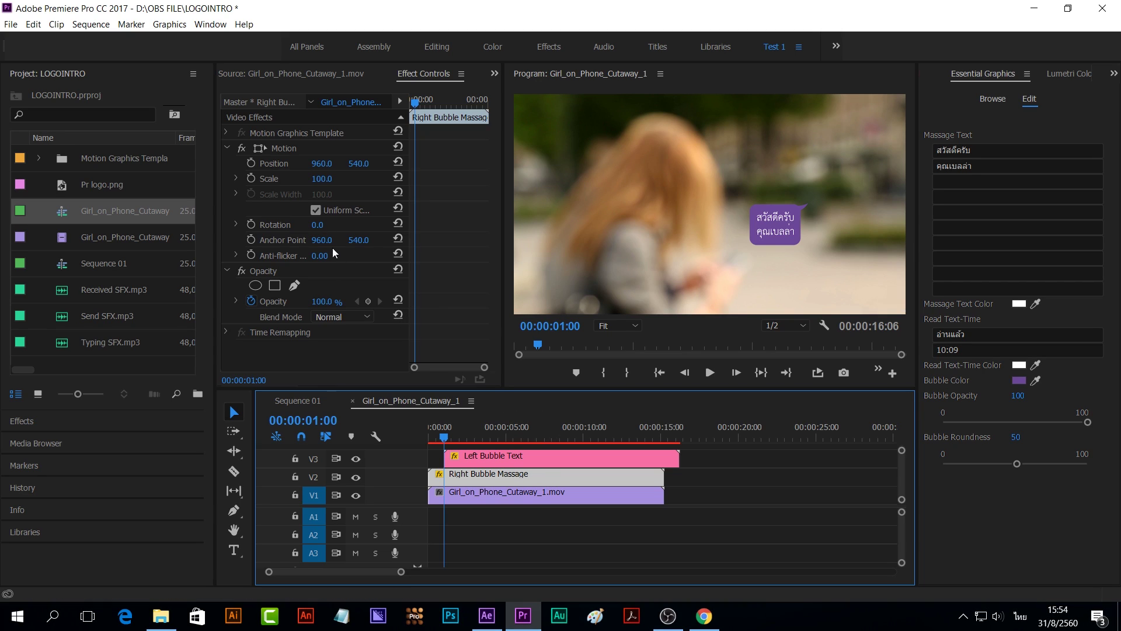
left_click(251, 164)
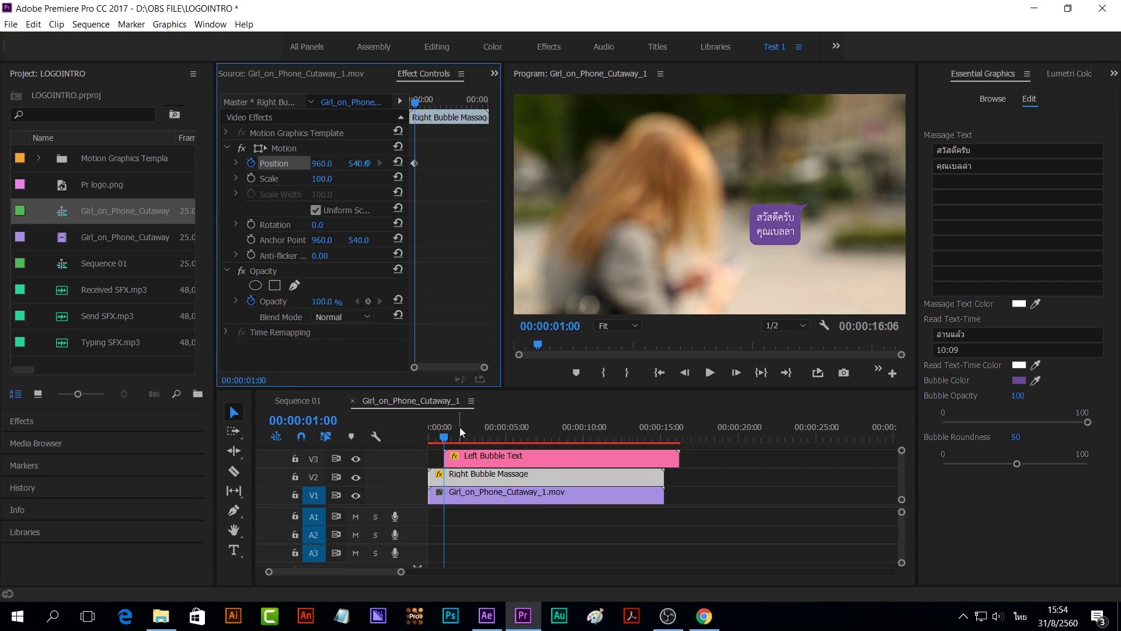
key("shift+Right")
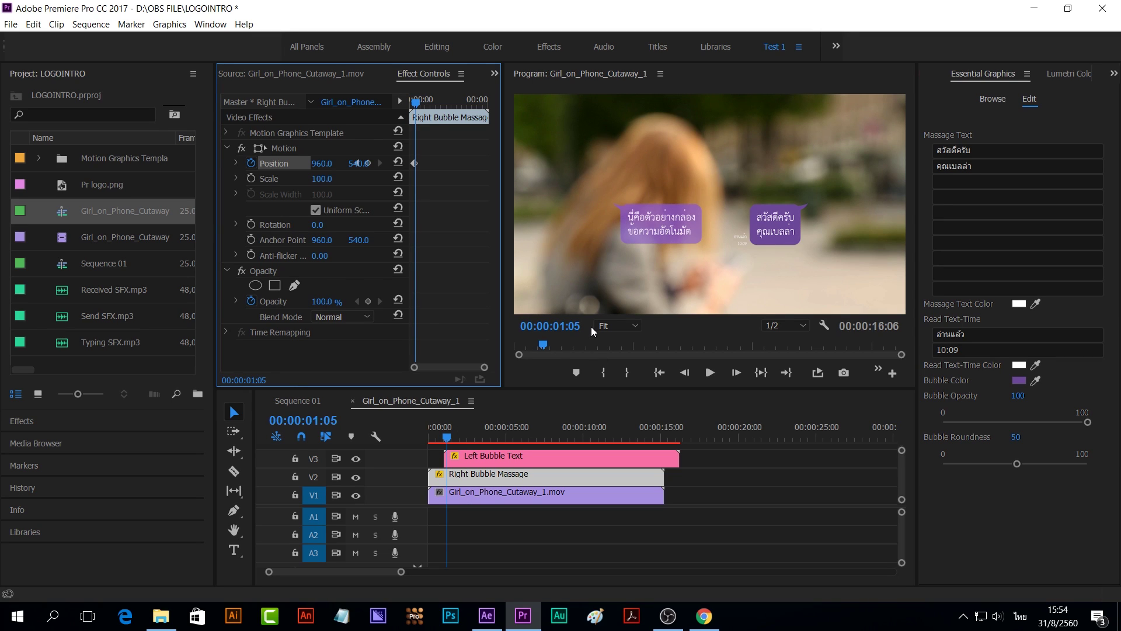
left_click_drag(505, 230, 546, 230)
left_click_drag(374, 163, 418, 199)
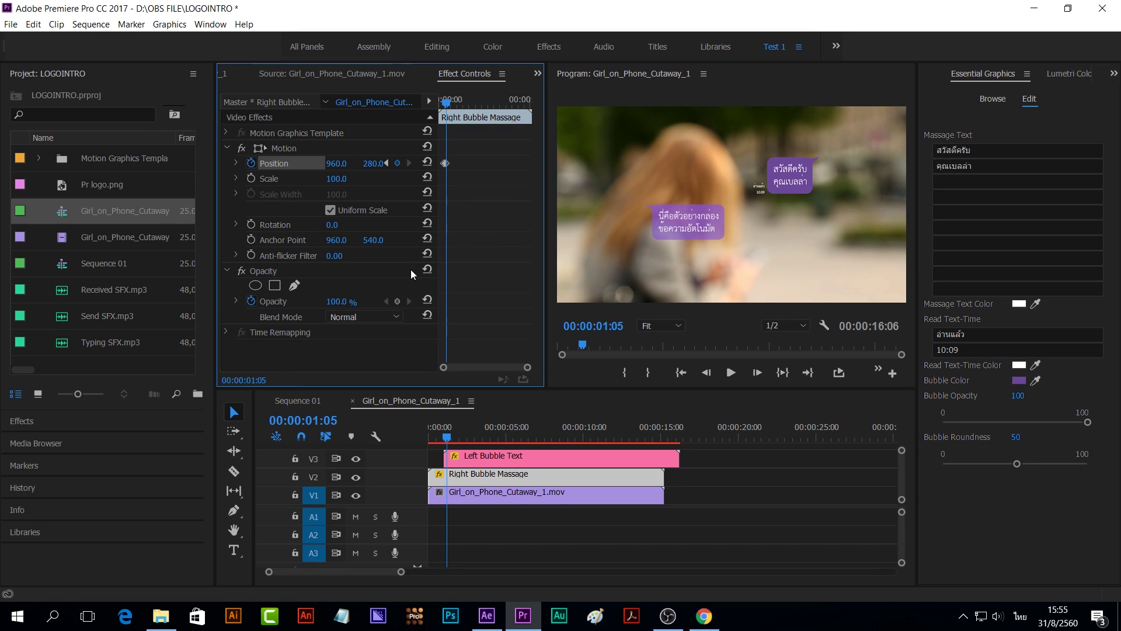
Step: Change the Right Bubble Massage Bubble Color from purple to a dark green
left_click(496, 476)
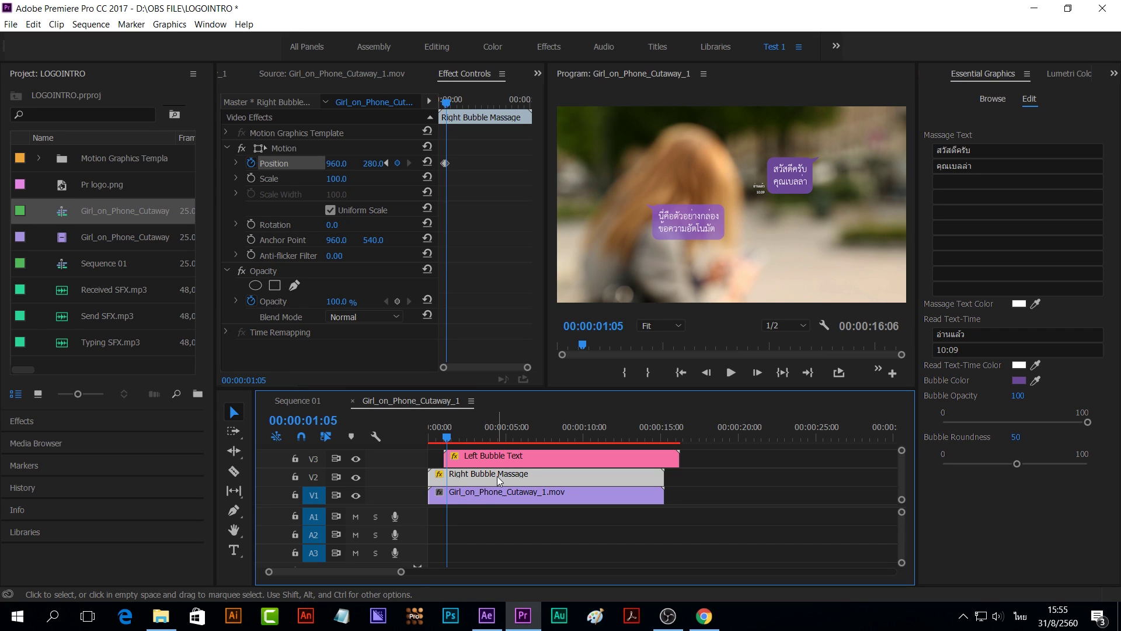
left_click(1019, 380)
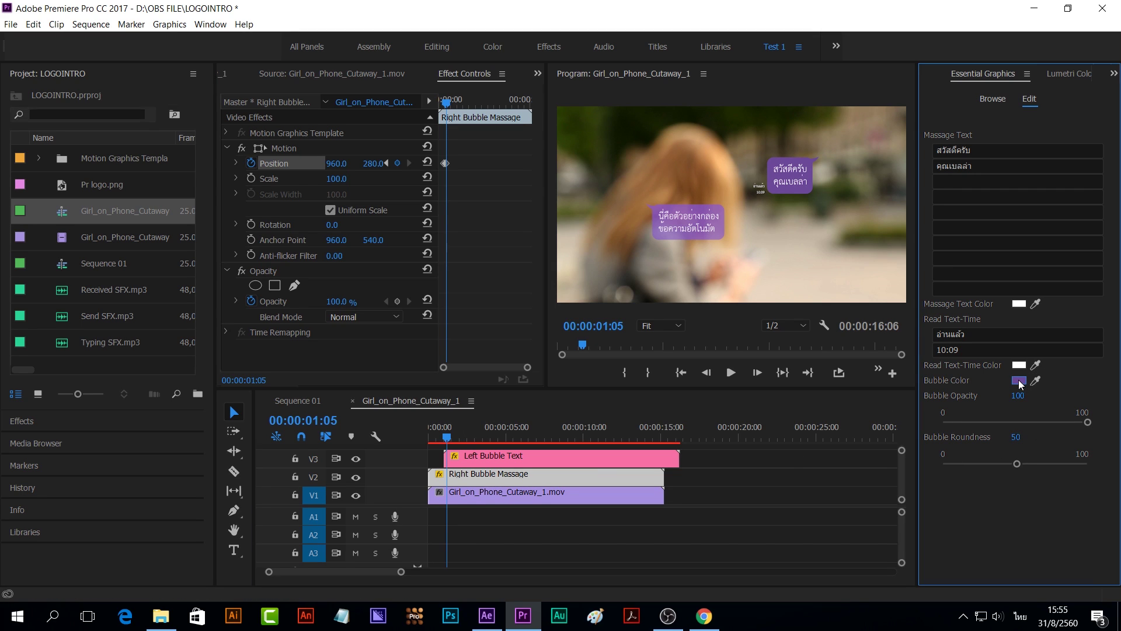
left_click(435, 444)
left_click(636, 325)
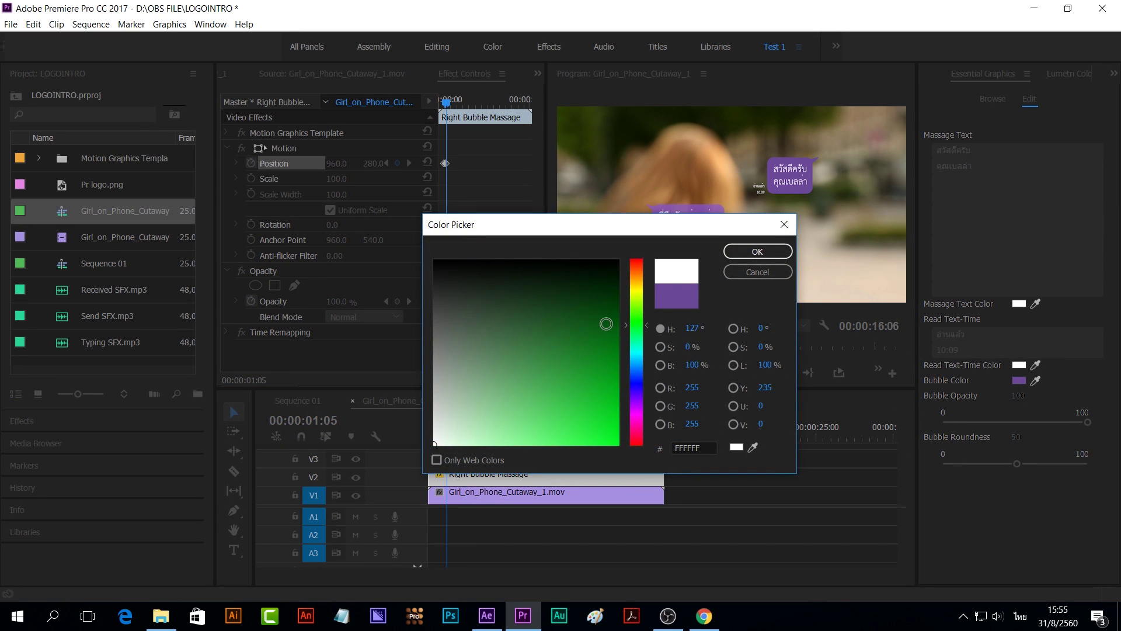
left_click(599, 379)
left_click(757, 251)
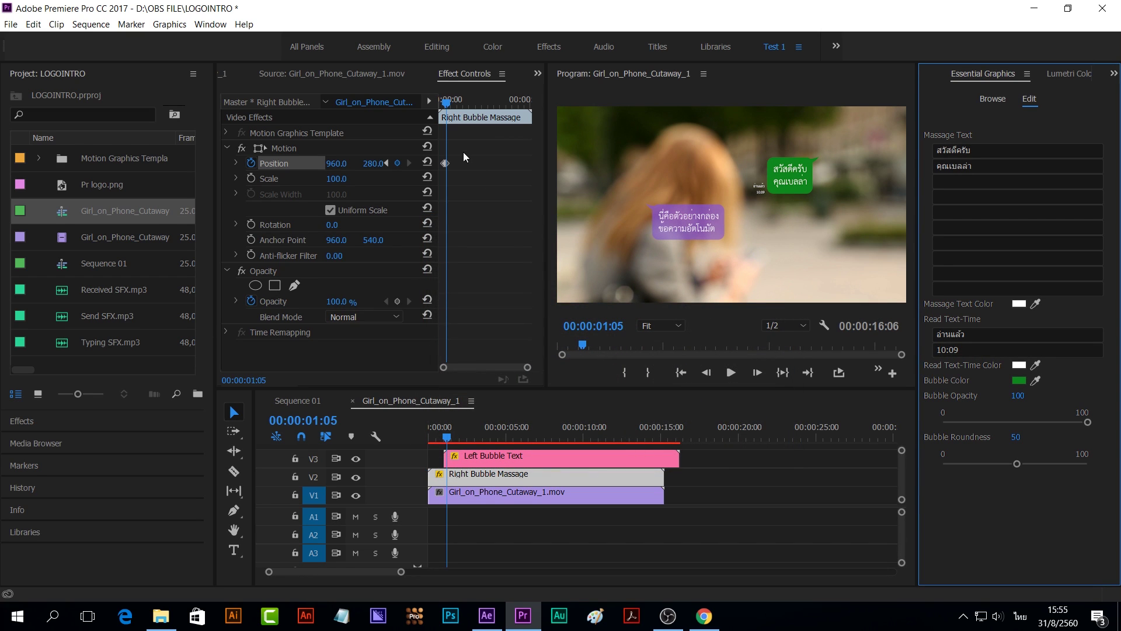
Step: Set the bubble's Position keyframe to Bezier temporal interpolation
left_click_drag(465, 148, 438, 172)
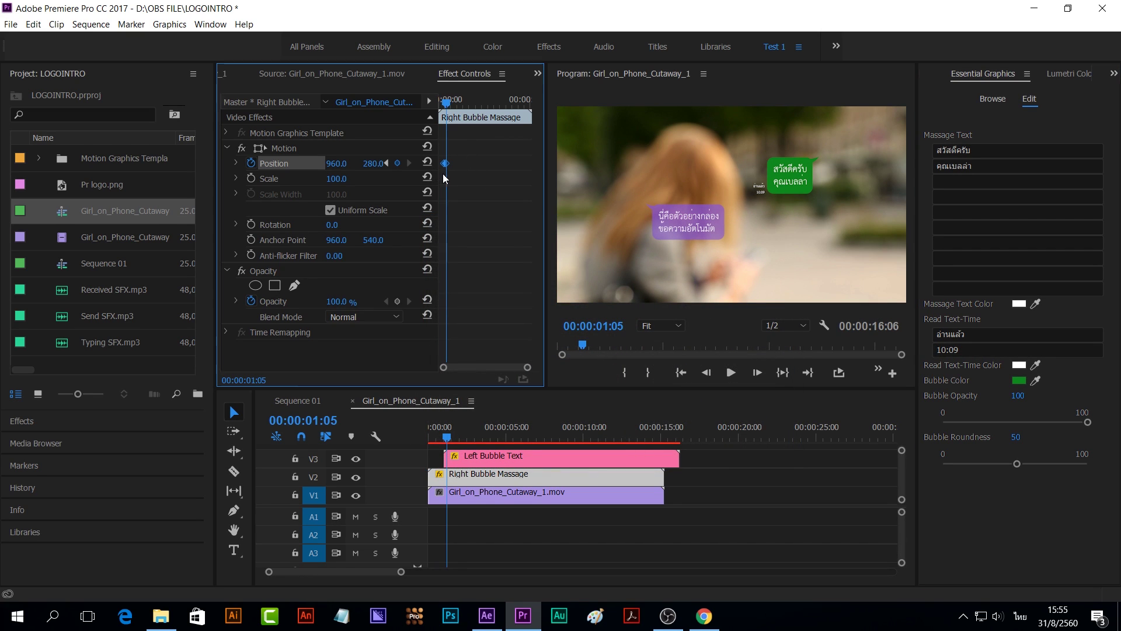
right_click(446, 166)
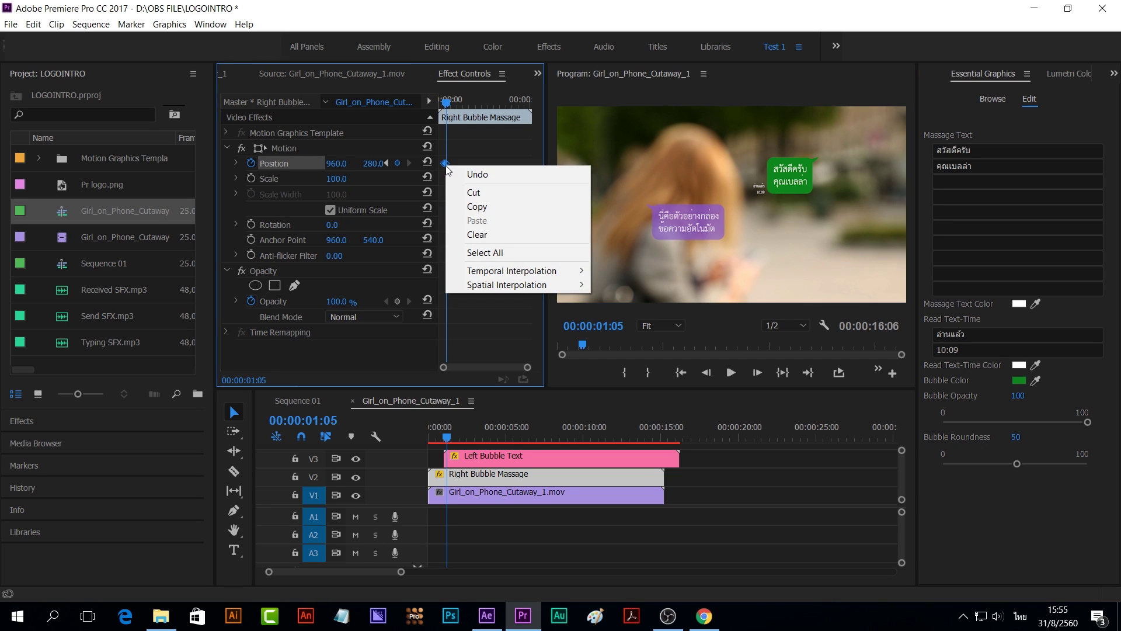
mouse_move(492, 274)
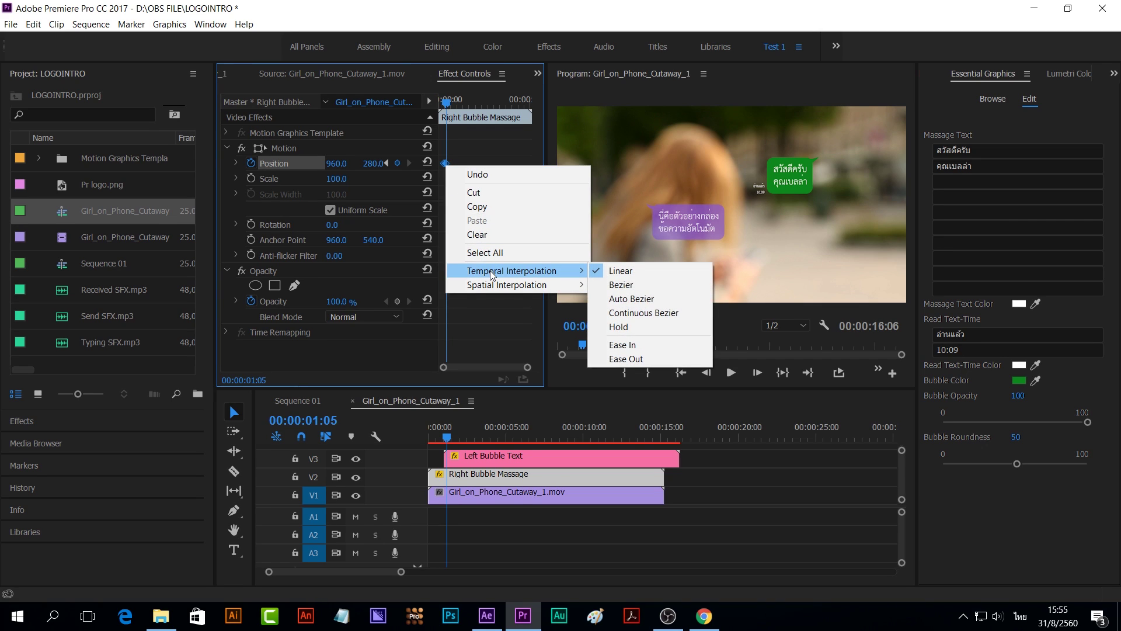
left_click(643, 289)
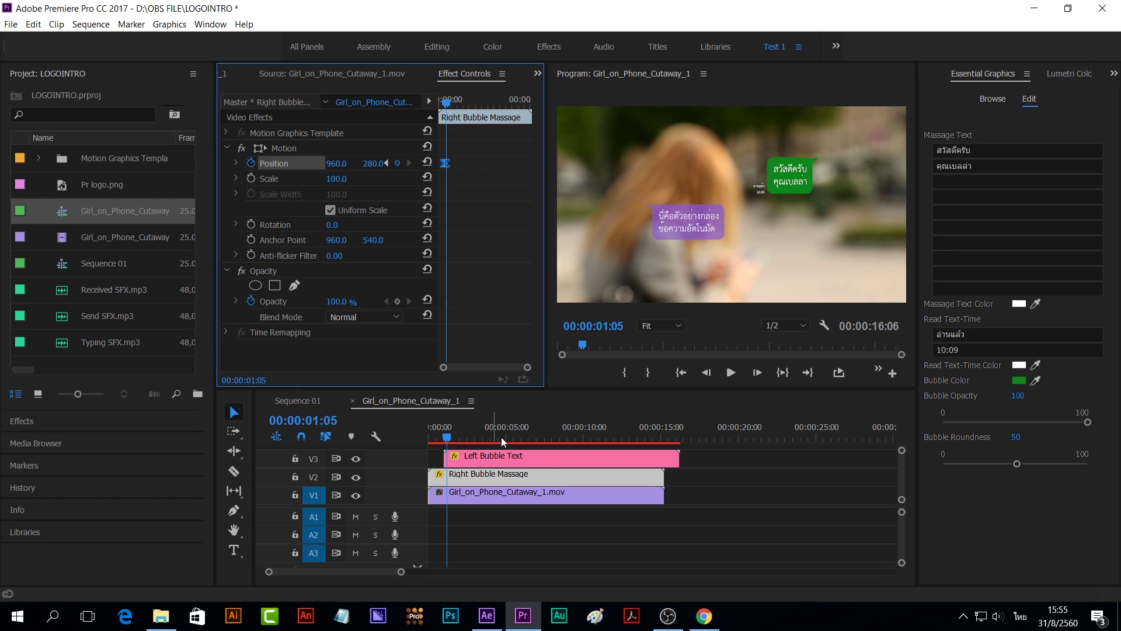
left_click(681, 372)
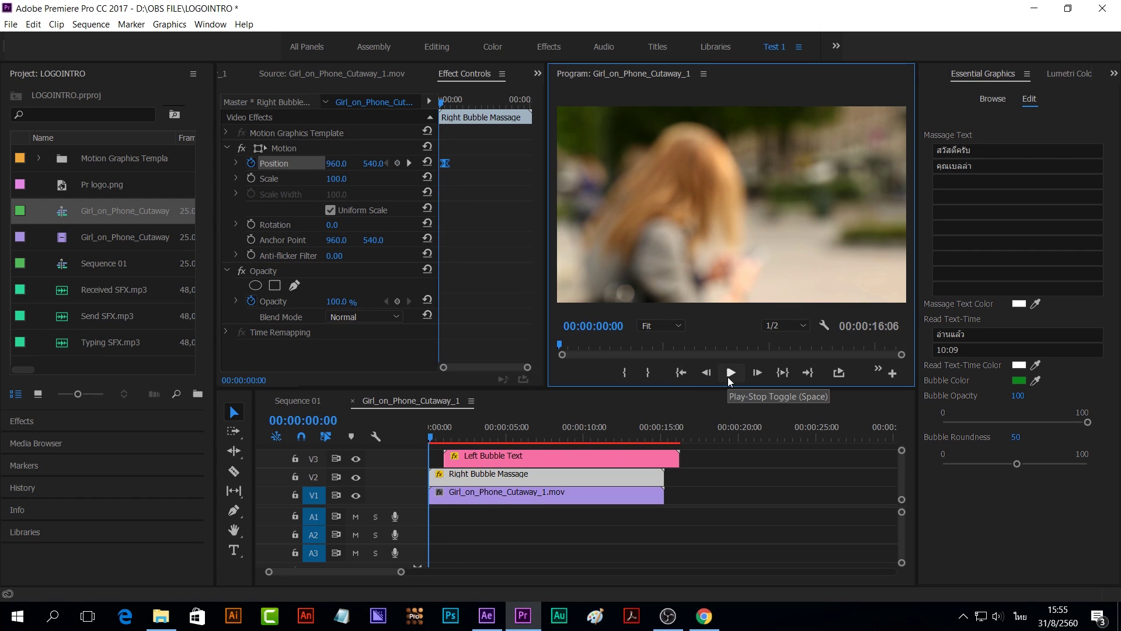
left_click(727, 376)
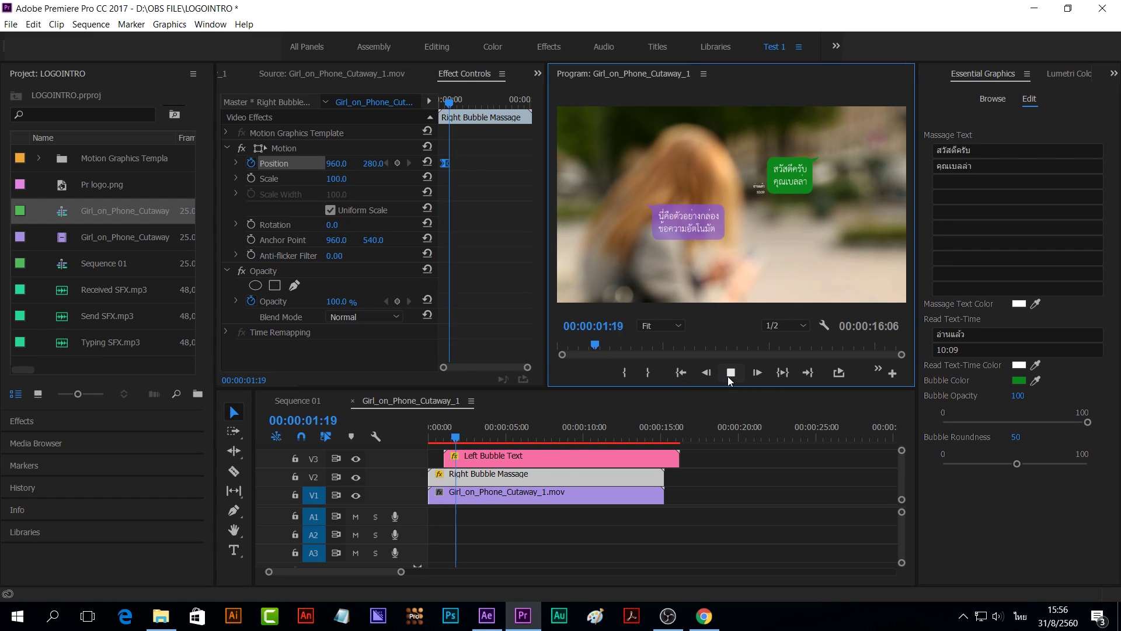
left_click(727, 376)
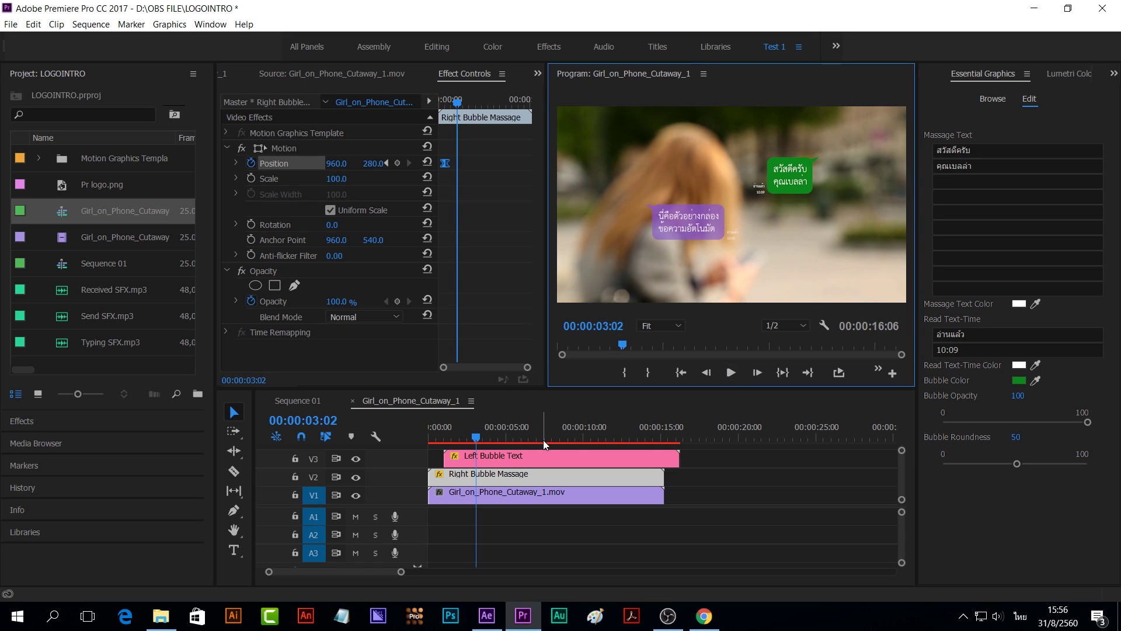
scroll(629, 500, "up", 1)
left_click_drag(475, 436, 460, 437)
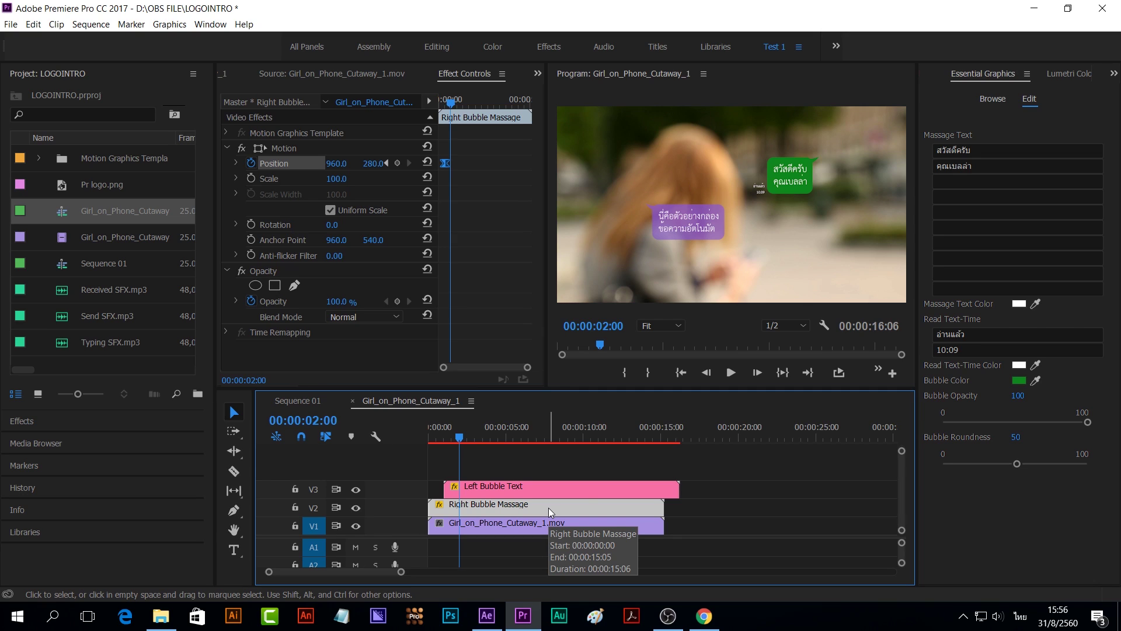
Step: Alt-drag a copy of Right Bubble Massage onto V4 at 2 seconds and select its copied Position keyframes
left_click_drag(513, 508, 565, 470)
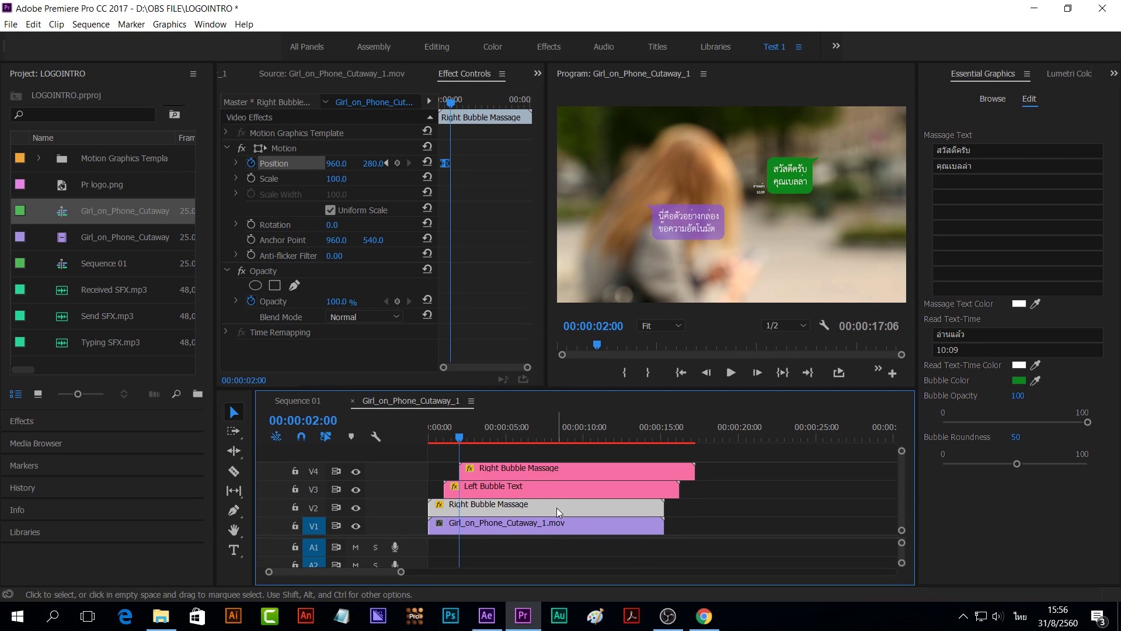
left_click(584, 472)
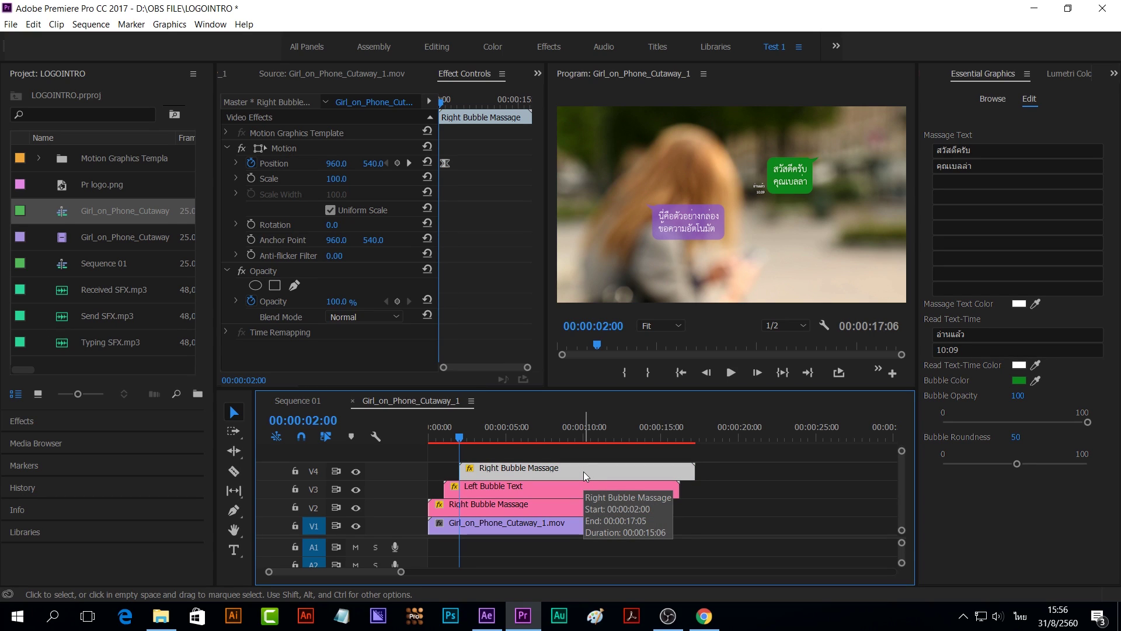
left_click_drag(467, 146, 442, 179)
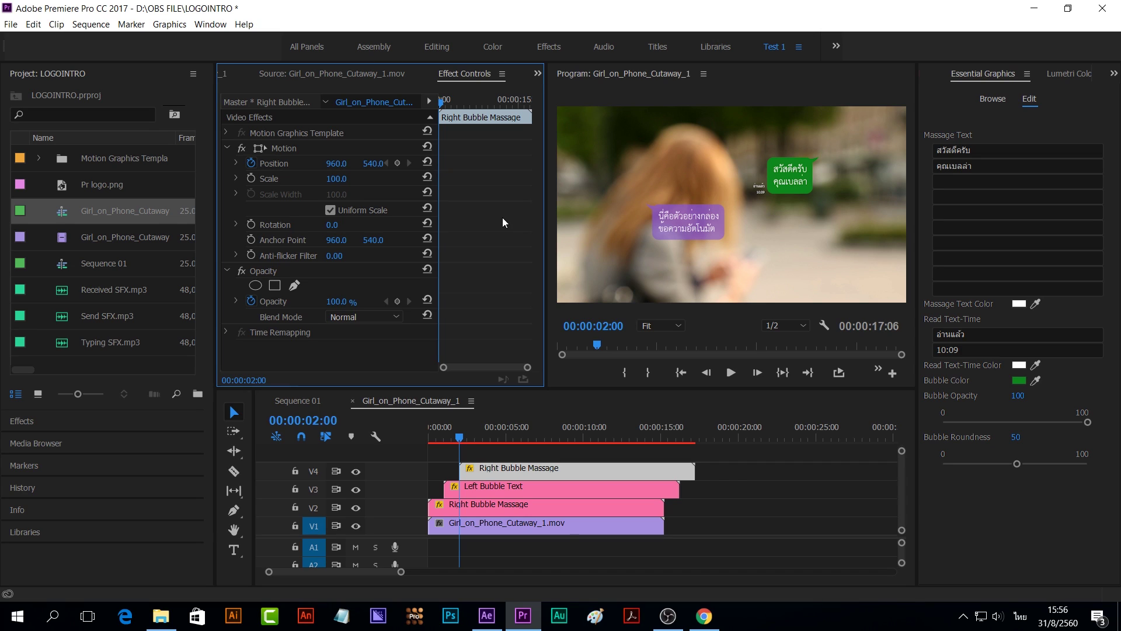
Step: Keyframe Left Bubble Text's Position at 2:00 and raise it to Y 289 by 2:05
left_click(476, 488)
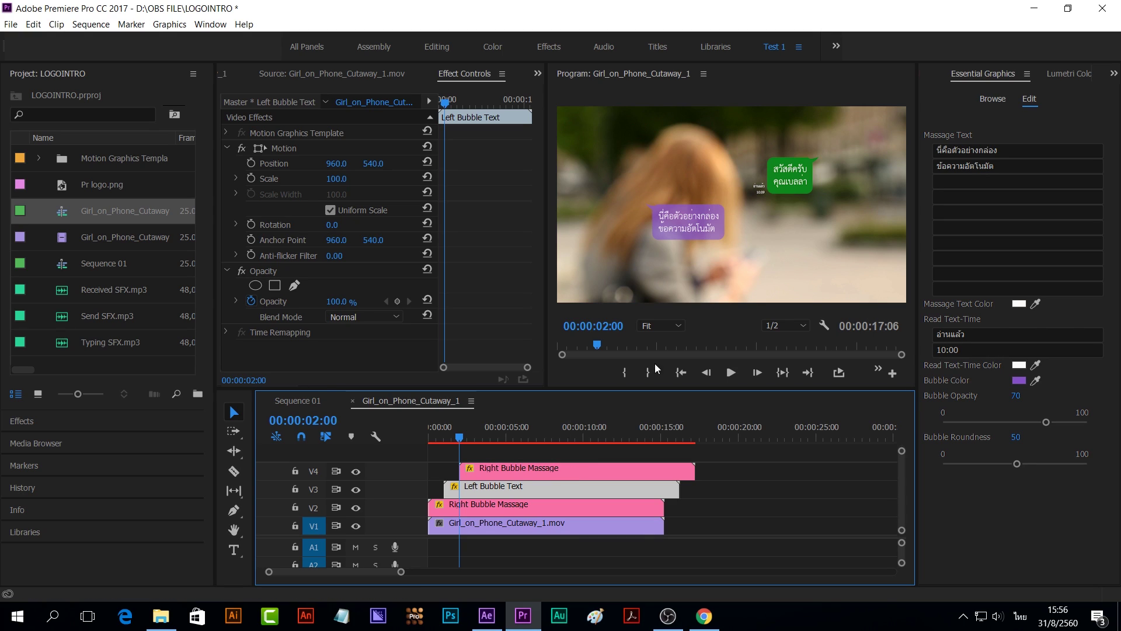
left_click(251, 162)
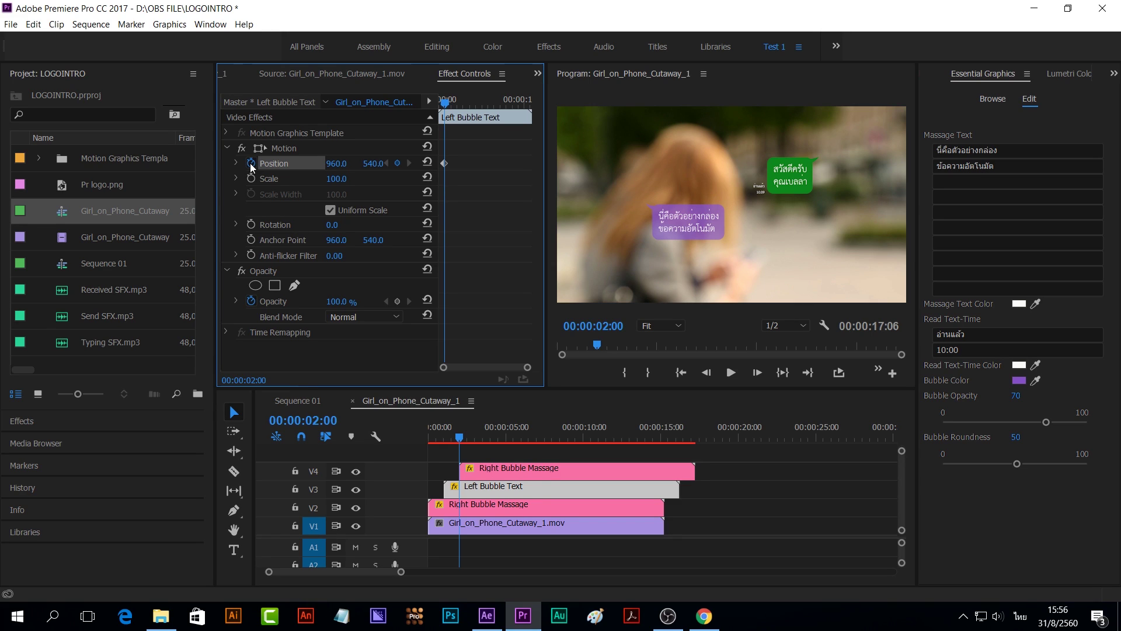
key("shift+Right")
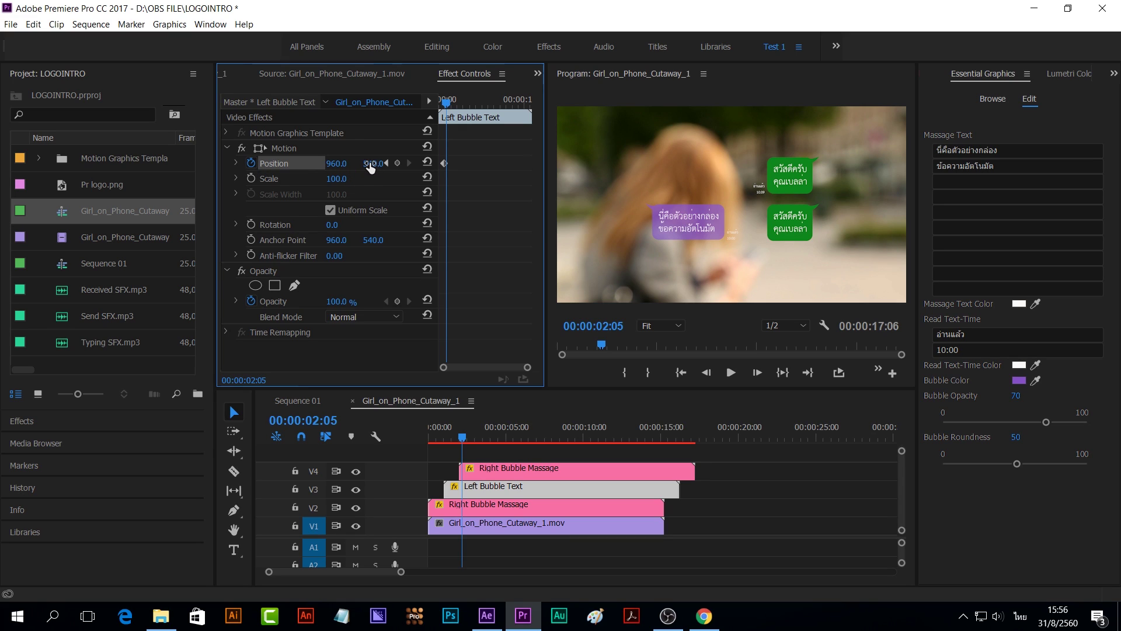
left_click_drag(373, 163, 370, 163)
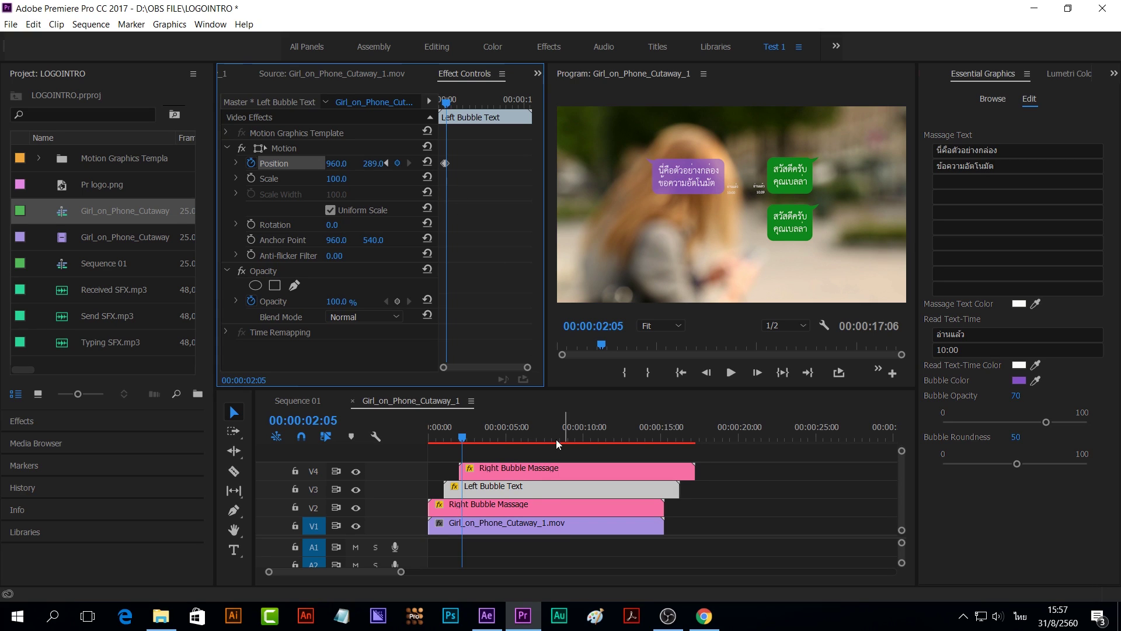
left_click(538, 504)
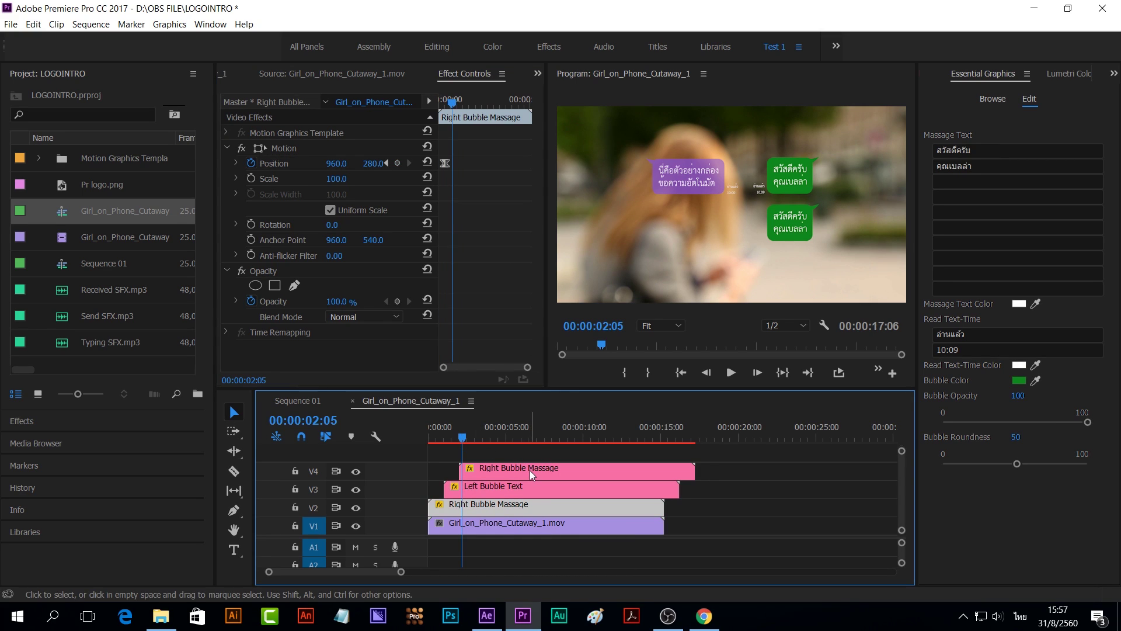
Step: Keyframe the green right bubble's Position at 2:00, raise it to Y 34 by 2:05, and preview
key("shift+Left")
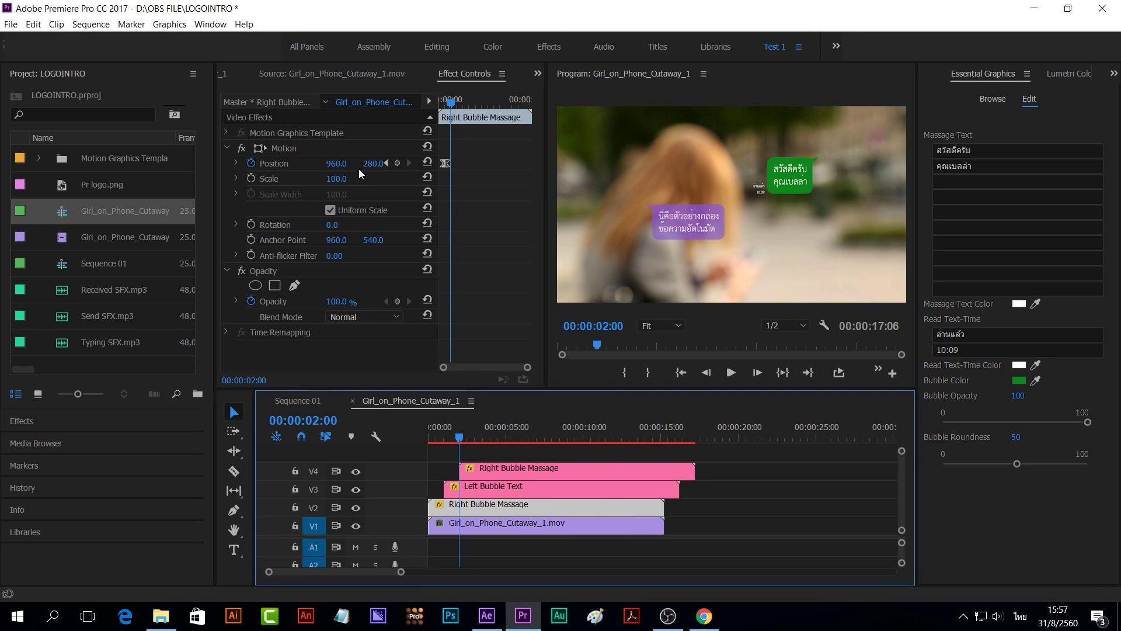
left_click(397, 163)
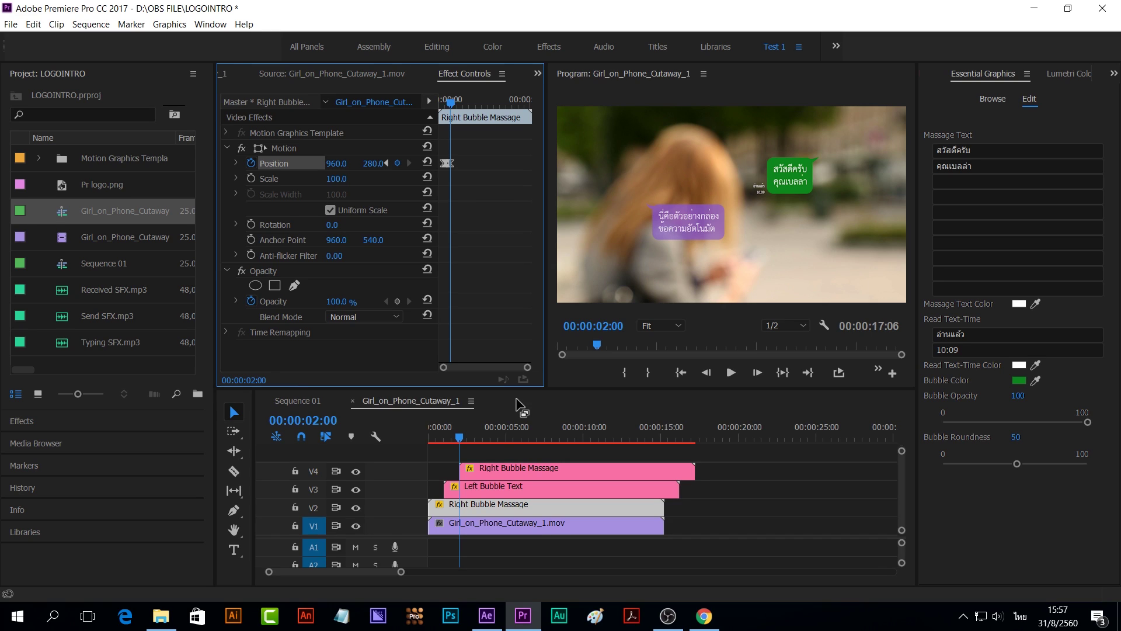
key("shift+Right")
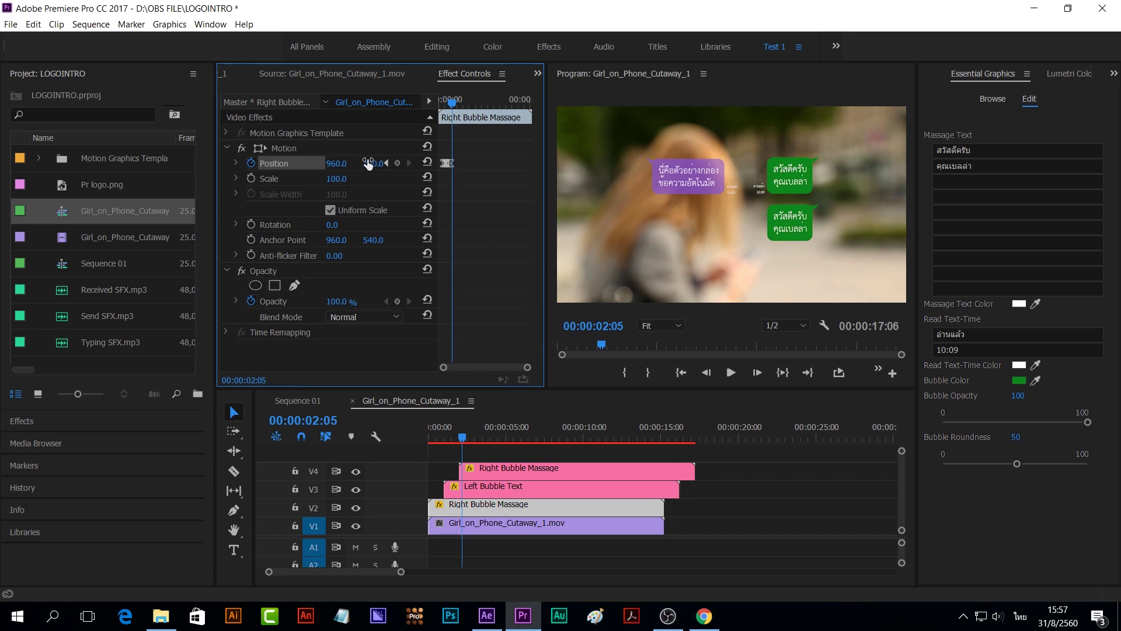
mouse_move(368, 163)
left_mouse_down()
mouse_move(73, 163)
mouse_move(110, 164)
left_mouse_up()
left_click(463, 438)
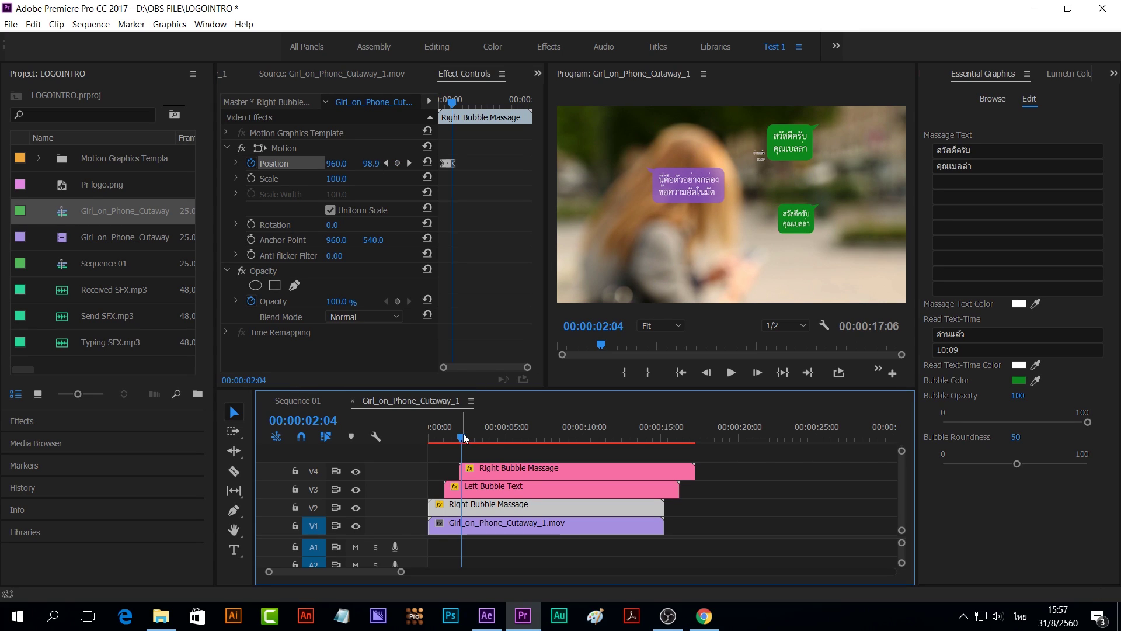
left_click_drag(463, 438, 474, 443)
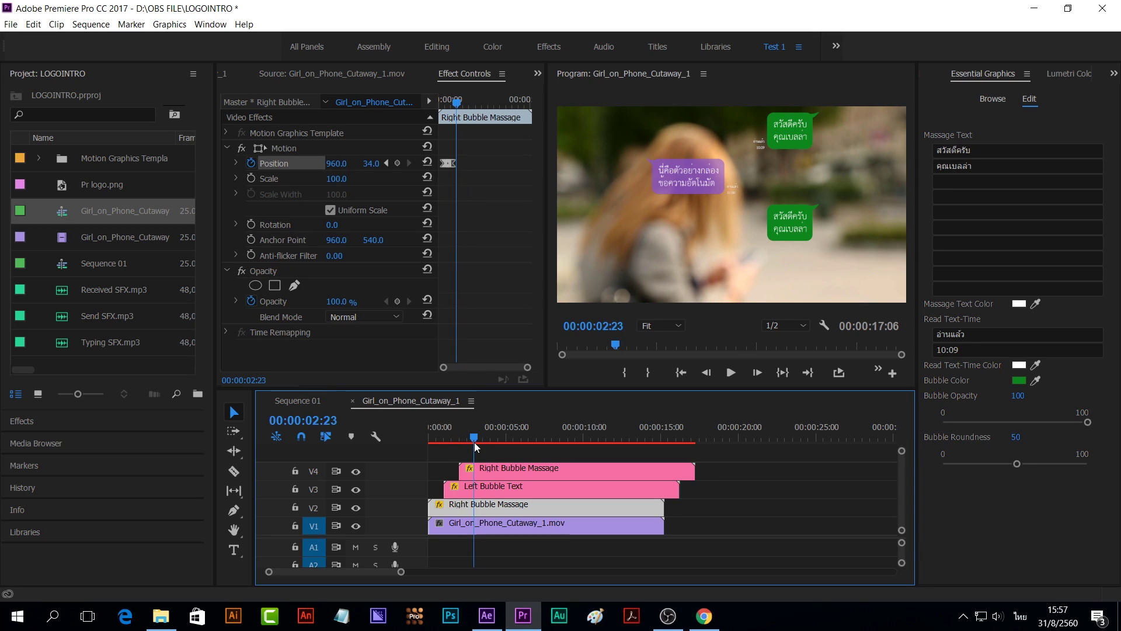
Step: Copy Left Bubble Text onto a new V5 track at 3:00 and delete the copy's Position keyframe
left_click(559, 489)
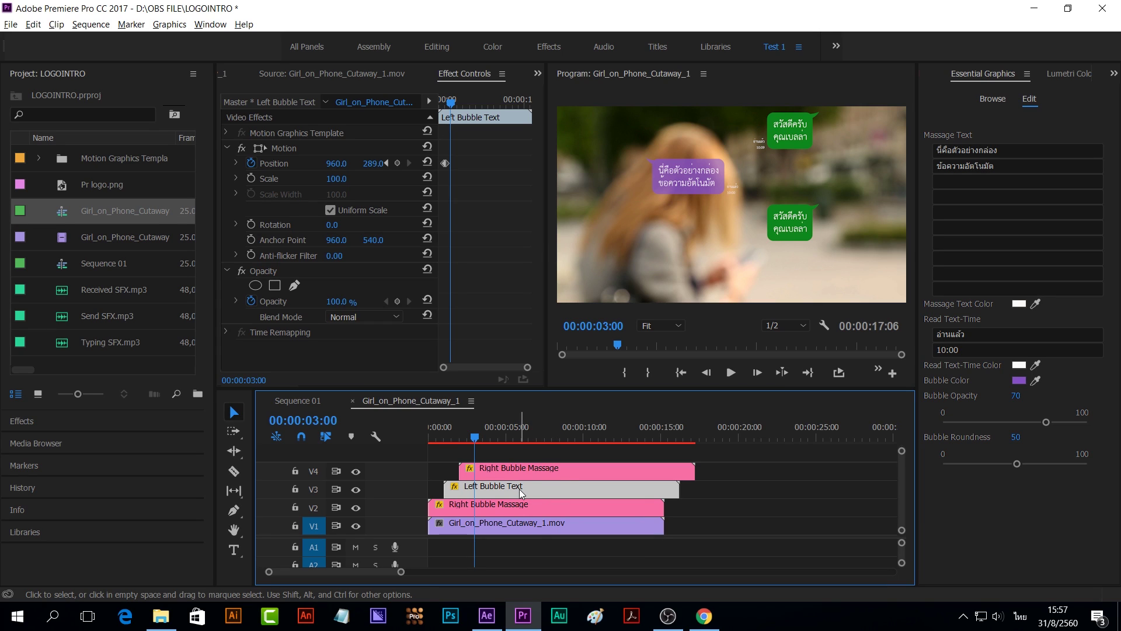
left_click_drag(518, 489, 547, 456)
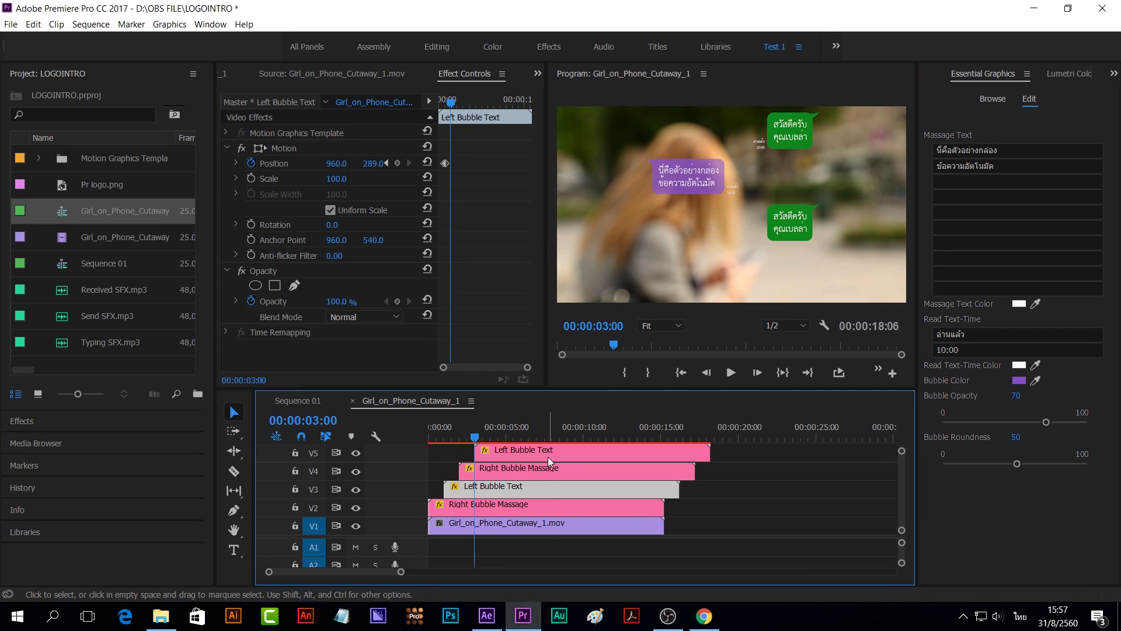
left_click(547, 456)
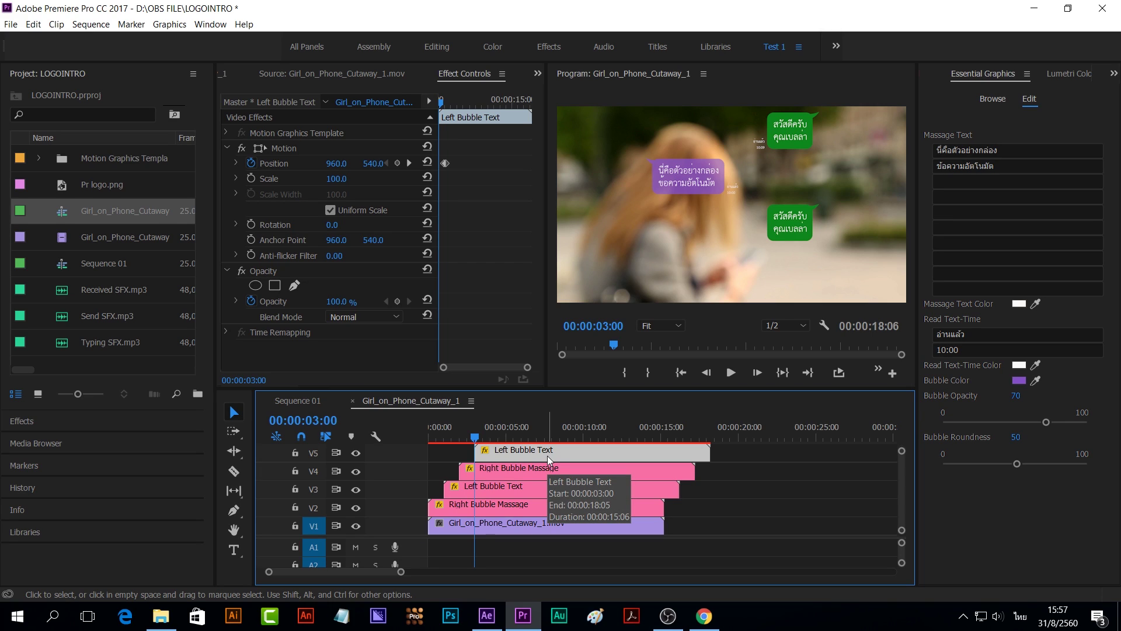
left_click_drag(467, 147, 447, 175)
key("Delete")
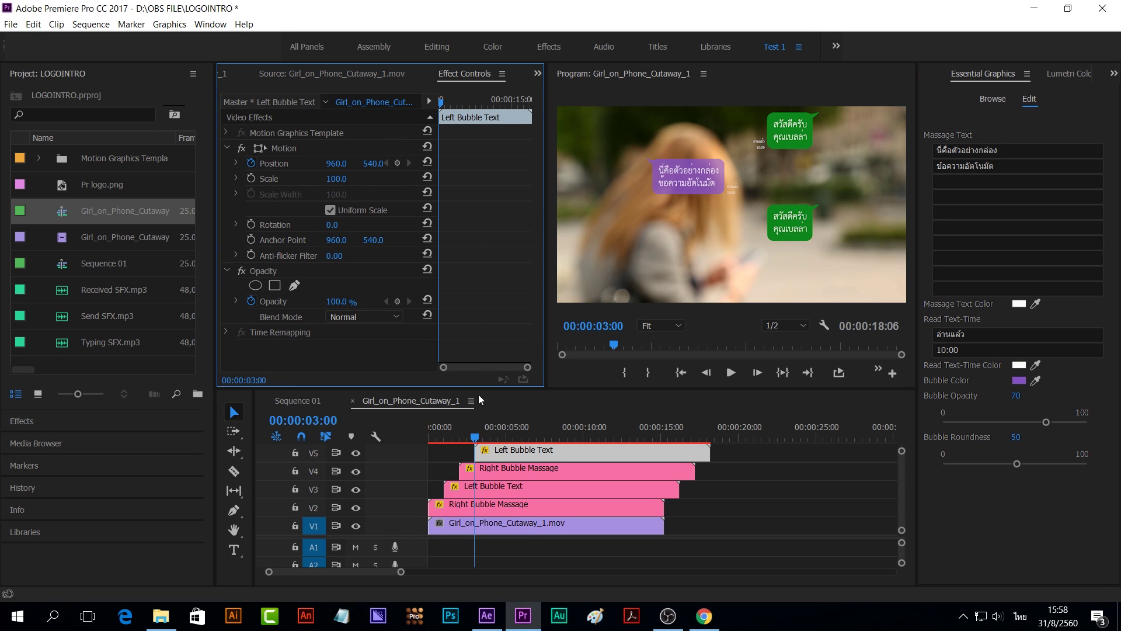
Step: Add a Position keyframe at three seconds on the V4 Right Bubble Massage clip
mouse_move(476, 439)
left_mouse_down()
mouse_move(485, 439)
mouse_move(474, 437)
left_mouse_up()
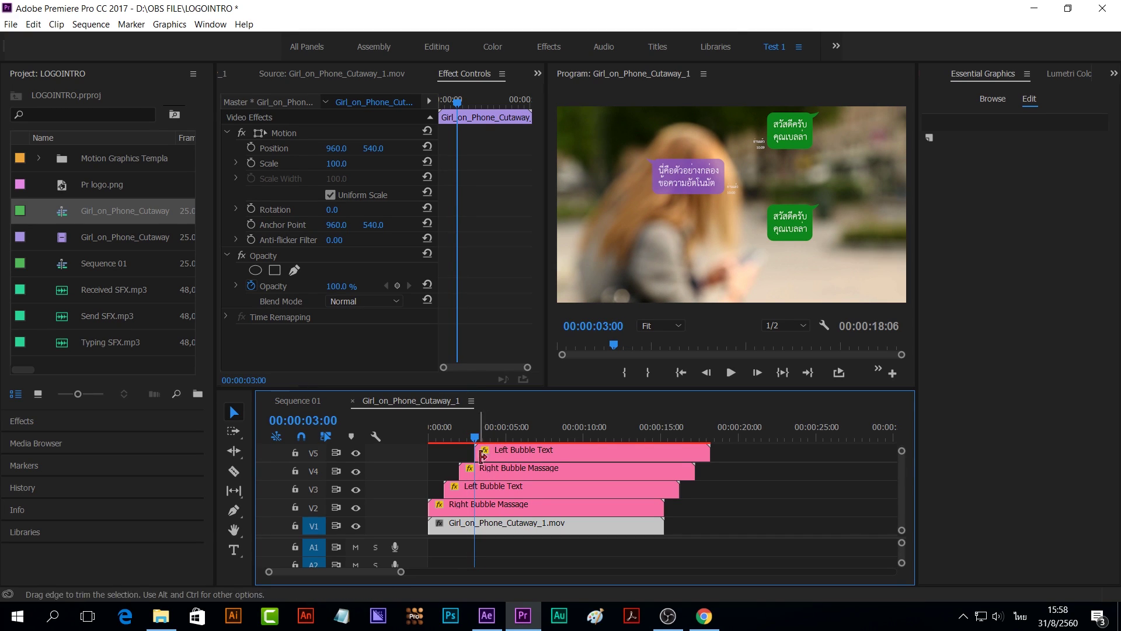
left_click(500, 470)
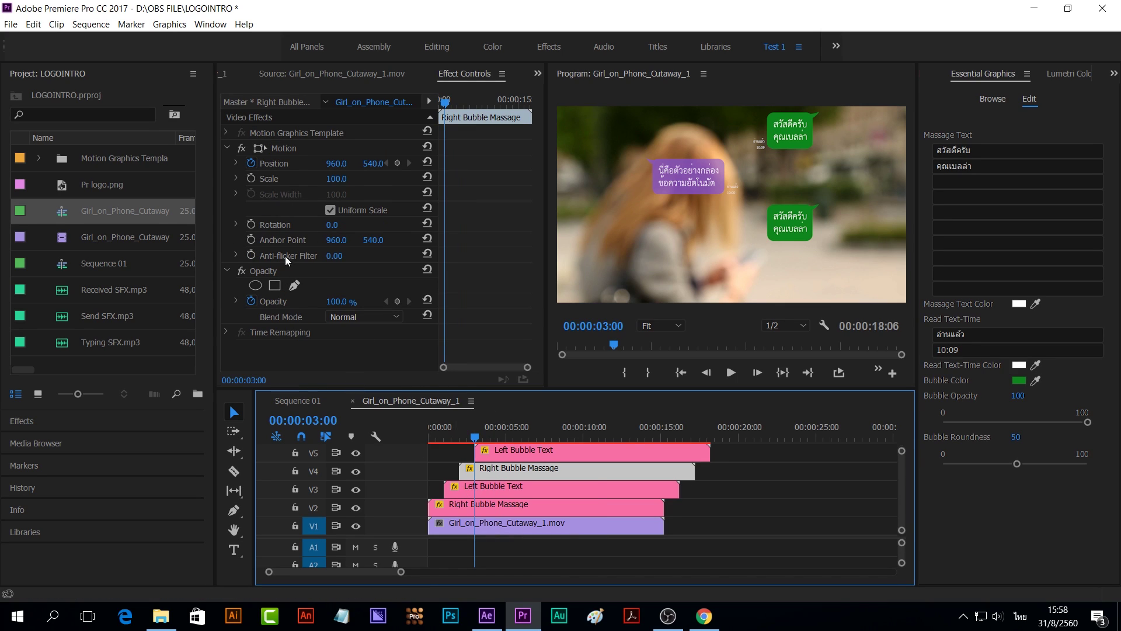
left_click(397, 163)
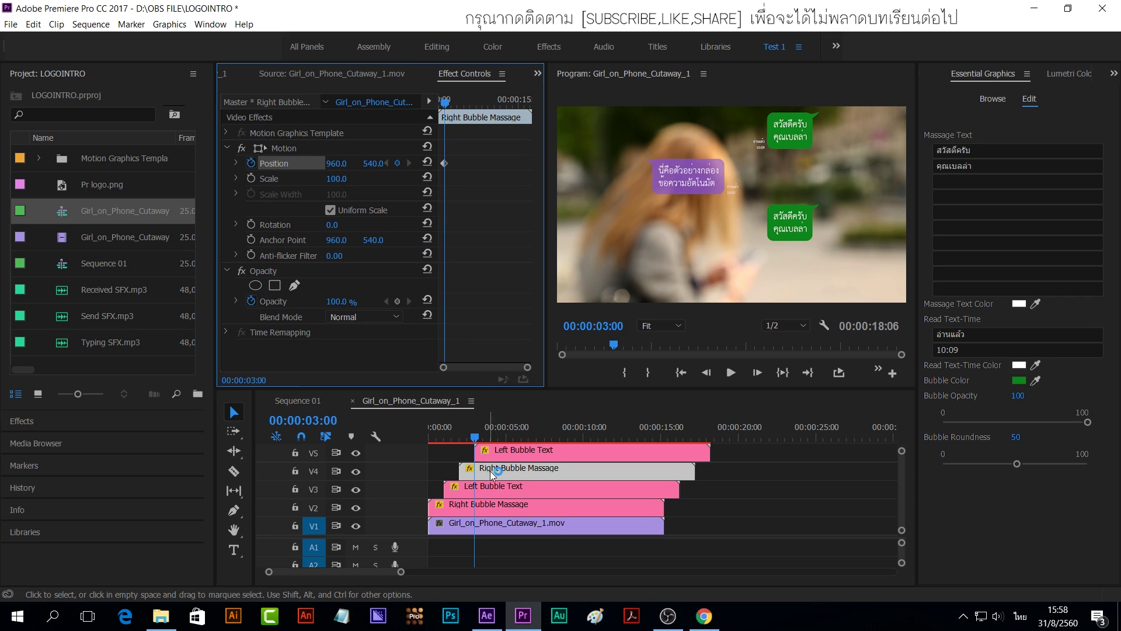
Step: Add a 3:00 Position keyframe to Left Bubble Text on V3 and set both its keyframes to Bezier
left_click(498, 488)
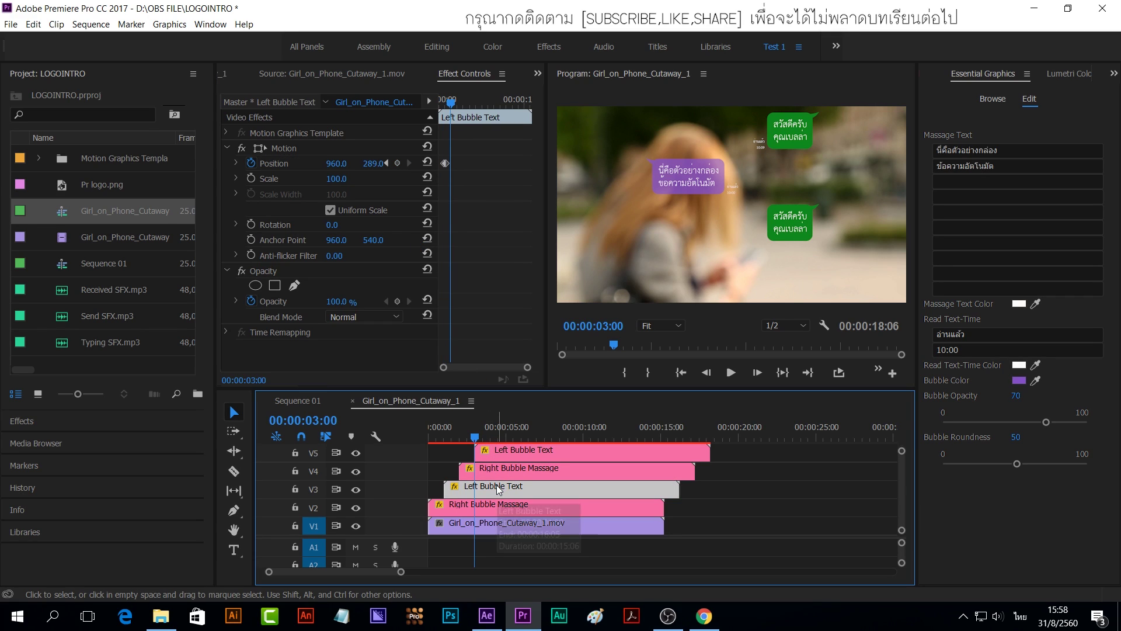
left_click(446, 164)
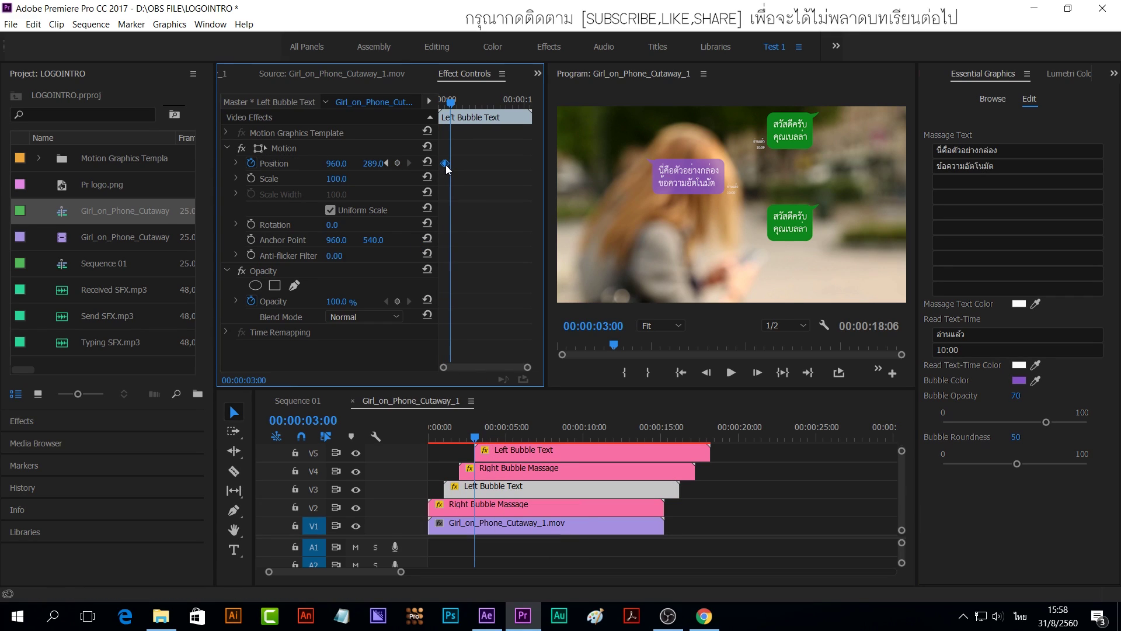
left_click(397, 163)
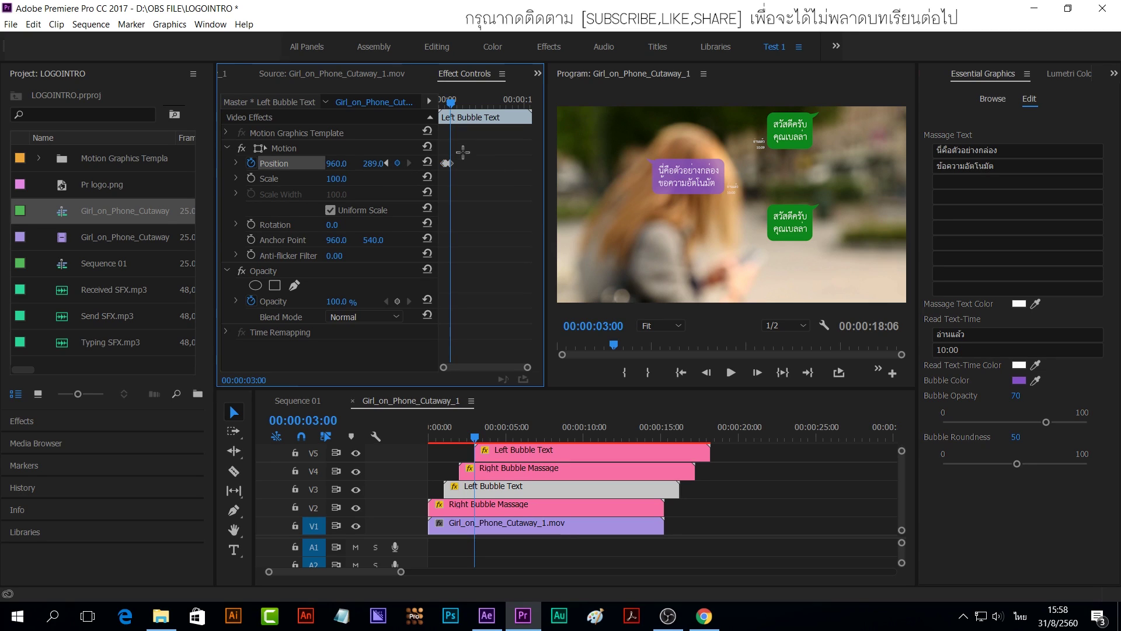
left_click_drag(463, 149, 440, 179)
right_click(446, 165)
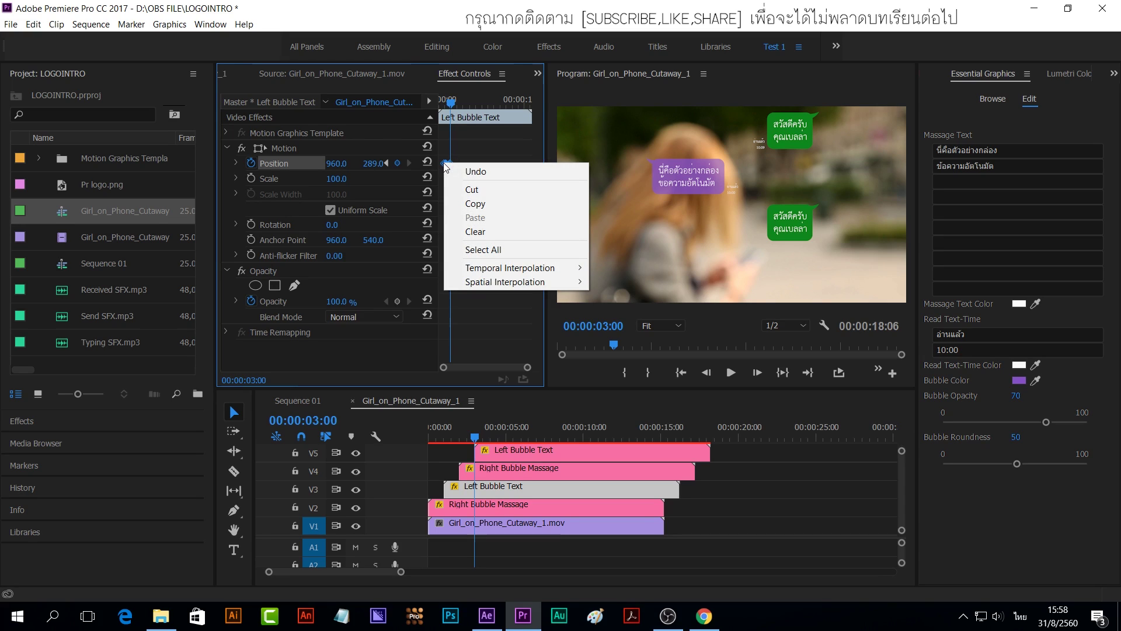
mouse_move(552, 266)
left_click(629, 282)
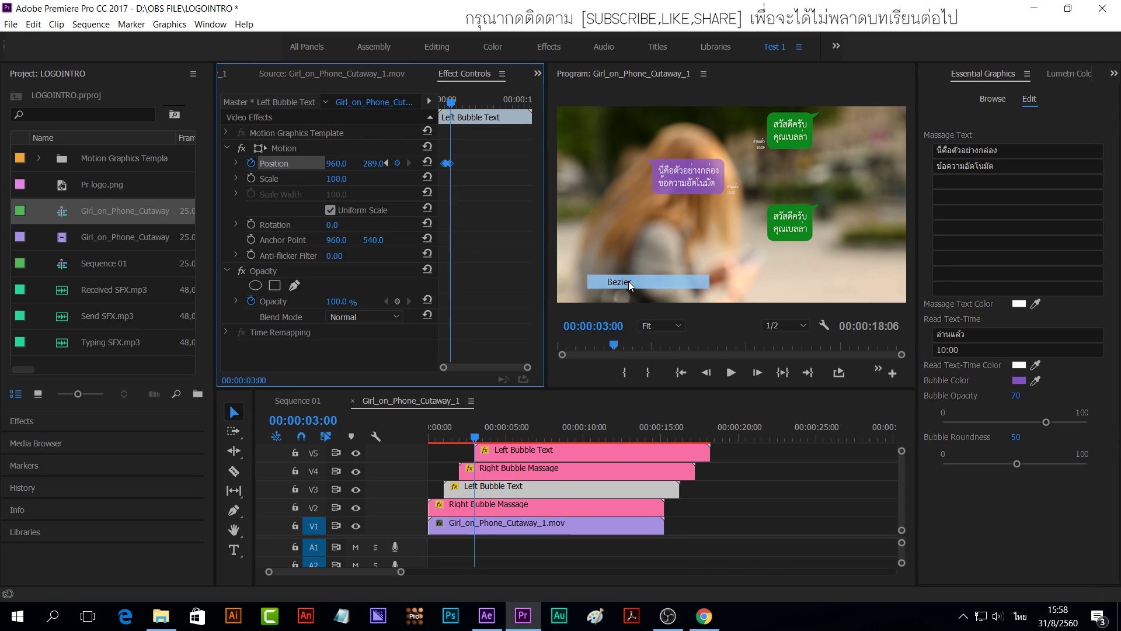
left_click(498, 507)
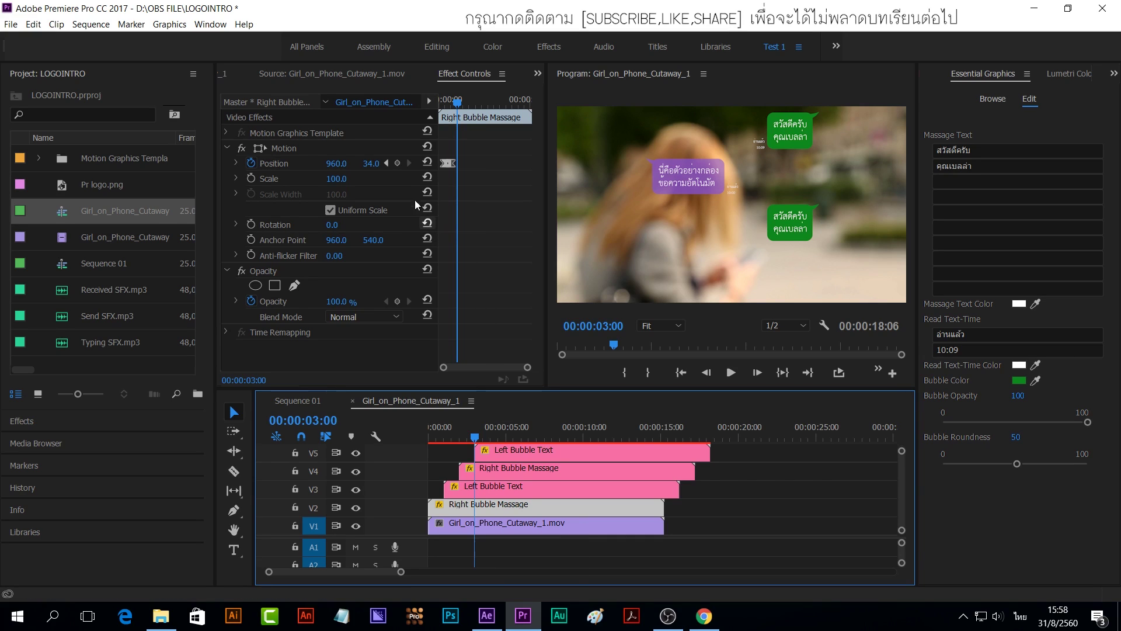
Step: Keyframe both green bubbles at 00:00:03:00 and raise them at 00:00:03:05 to Y 30 and Y 266
left_click(397, 163)
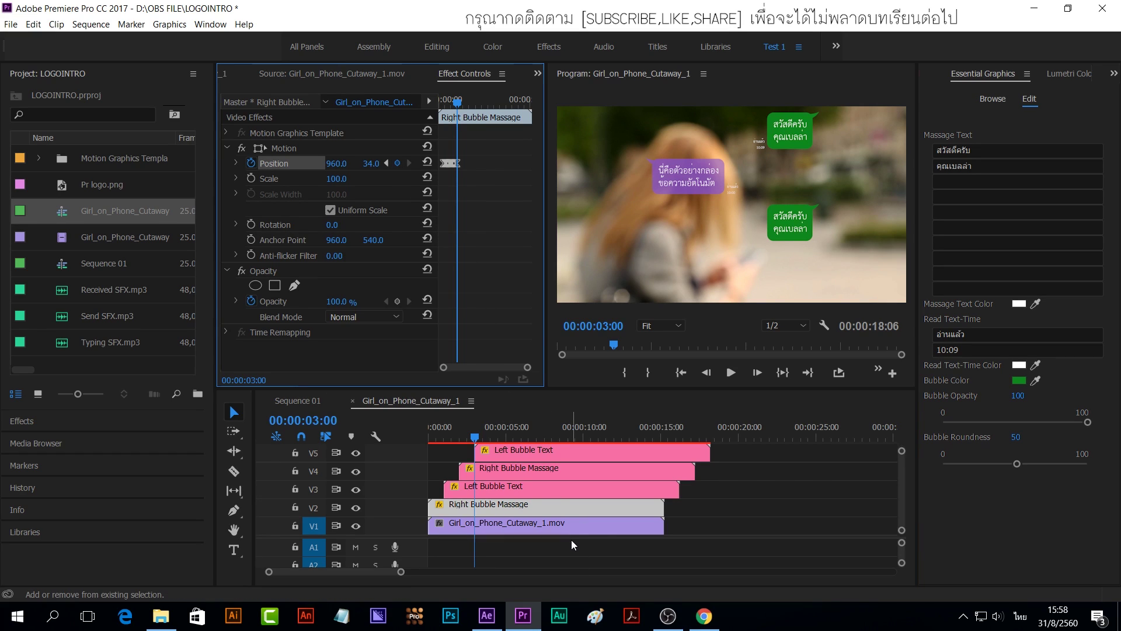
key("shift+Right")
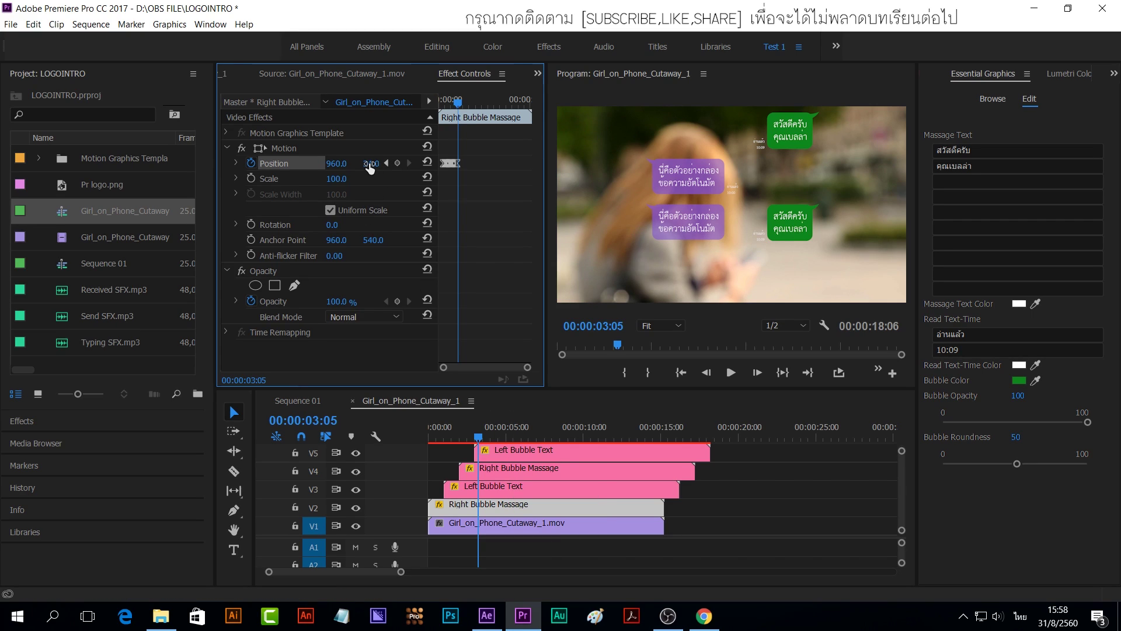
mouse_move(369, 163)
left_mouse_down()
mouse_move(356, 163)
mouse_move(380, 163)
left_mouse_up()
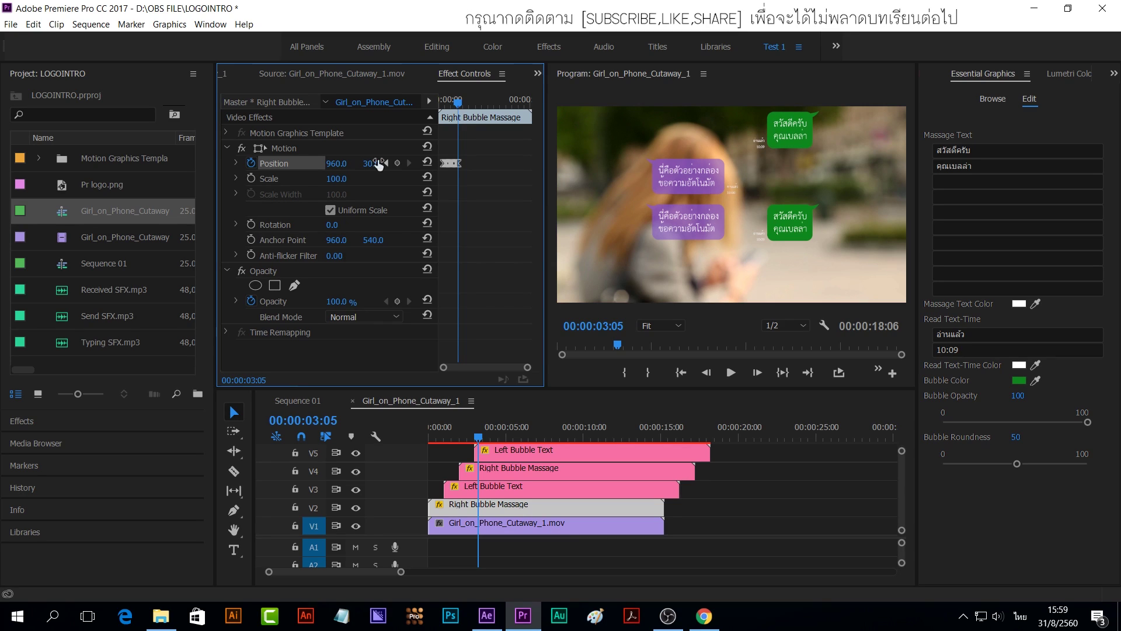
left_click(527, 471)
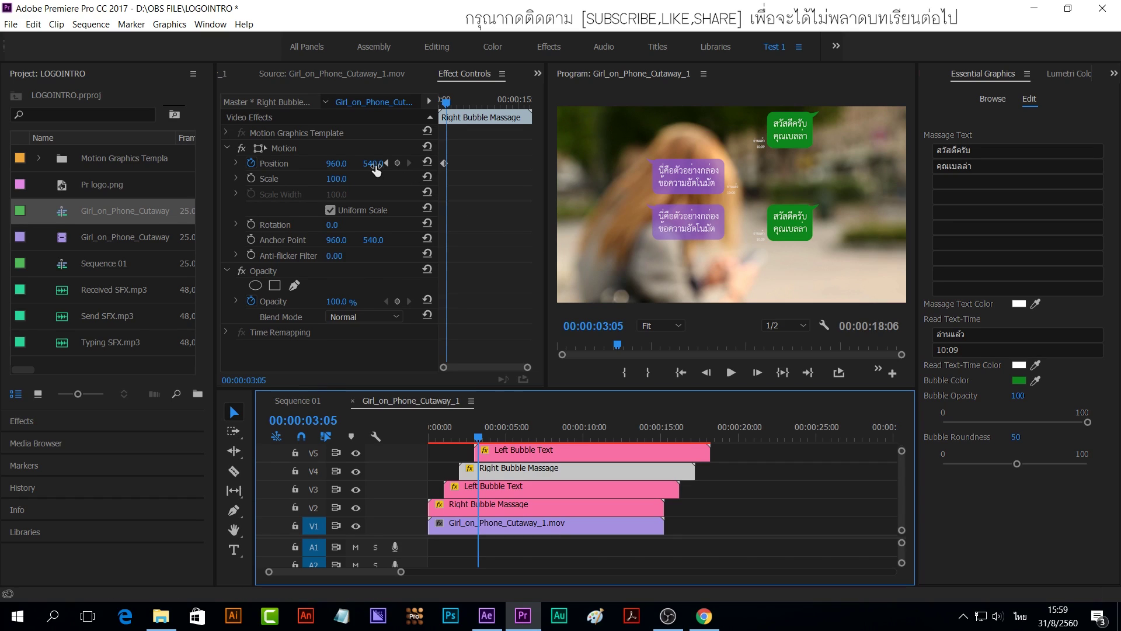
left_click_drag(372, 163, 214, 163)
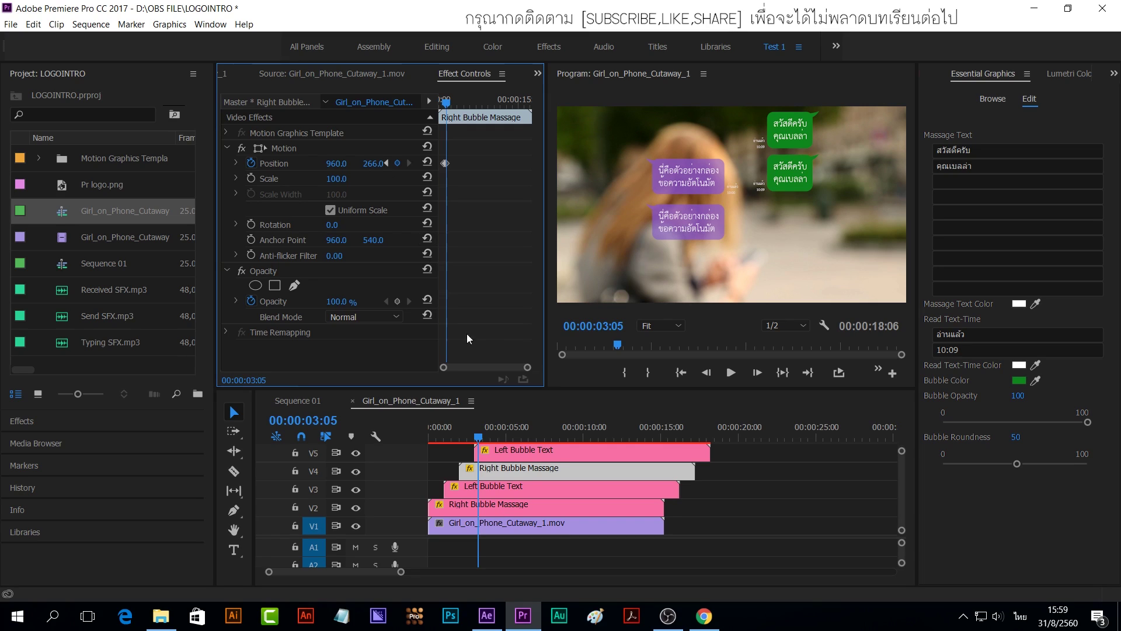
Step: Give the V4 green bubble's Position keyframe Bezier easing
left_click(542, 491)
left_click_drag(542, 490, 493, 415)
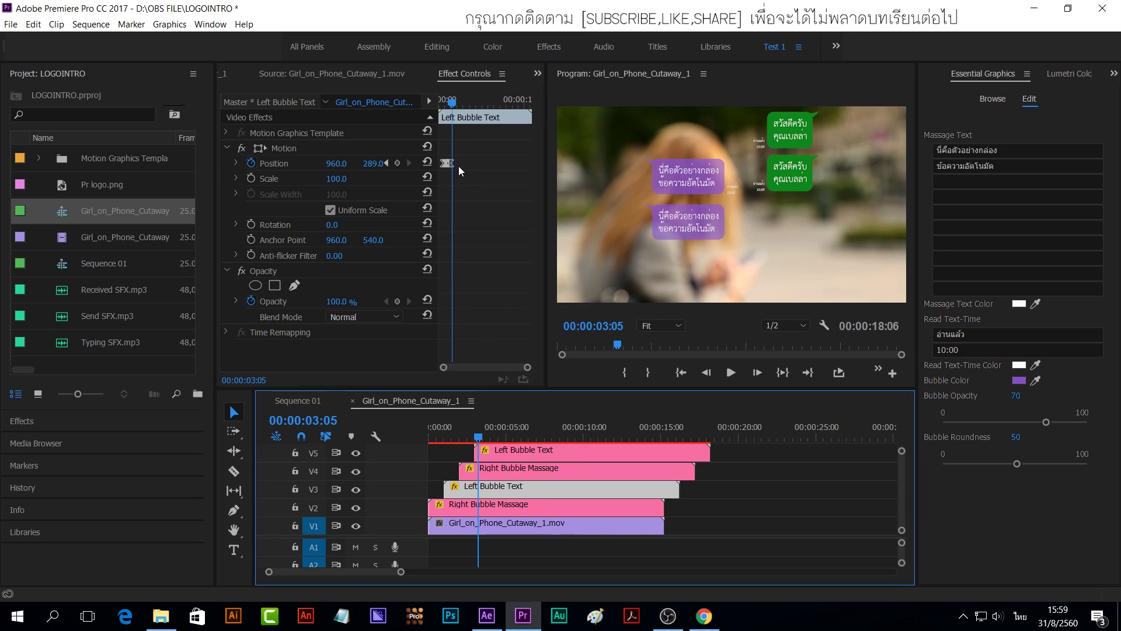
left_click(506, 471)
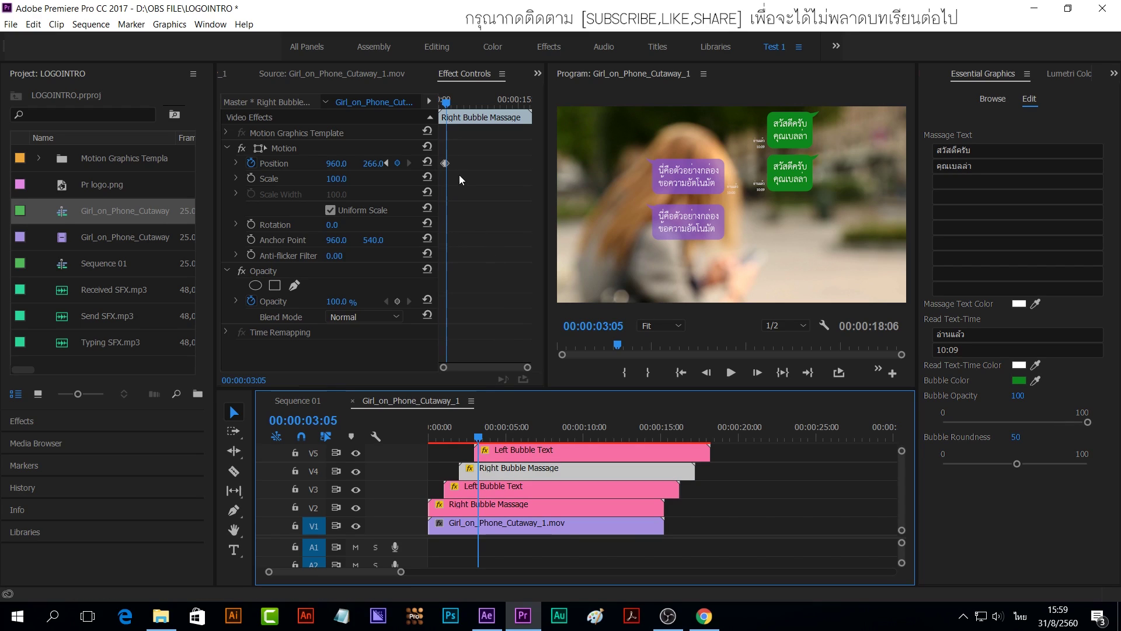
left_click(445, 163)
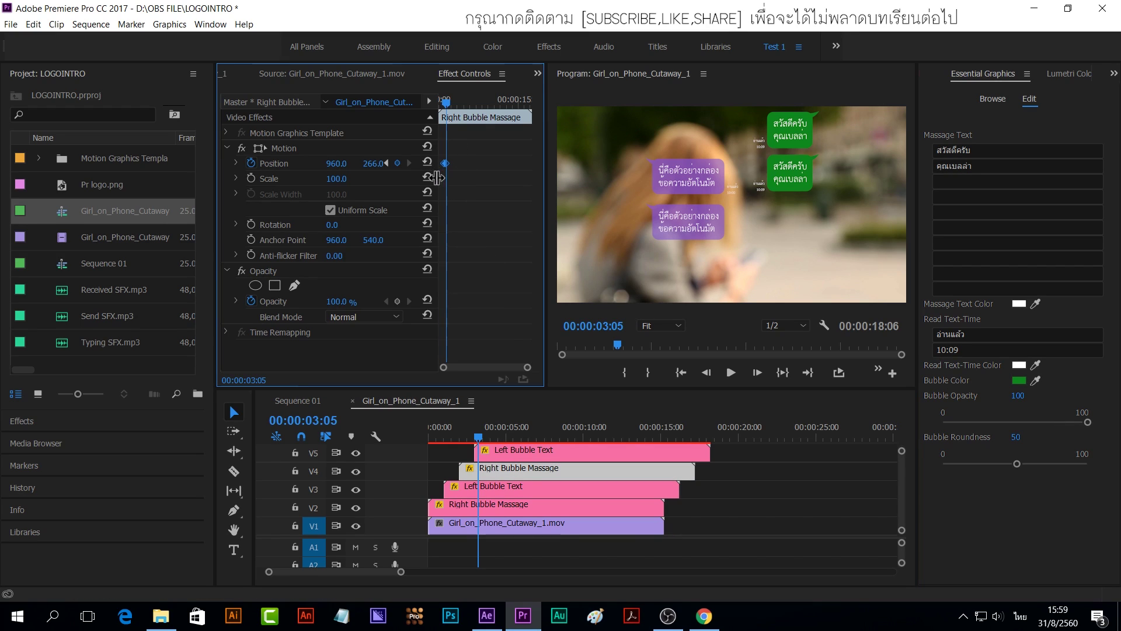
right_click(442, 163)
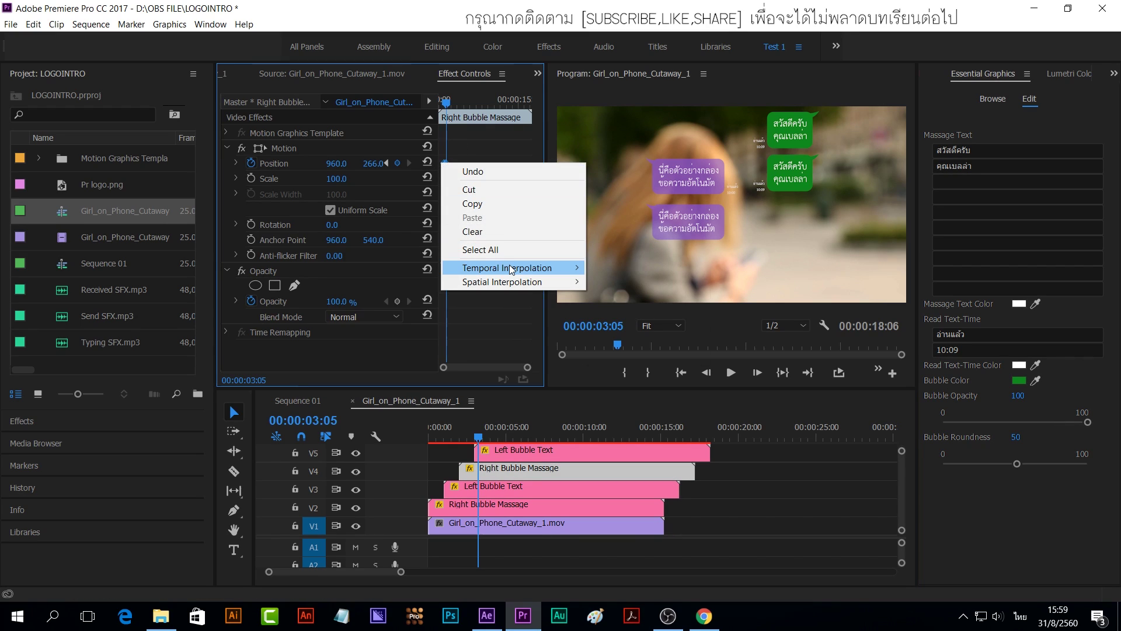
mouse_move(525, 268)
left_click(634, 286)
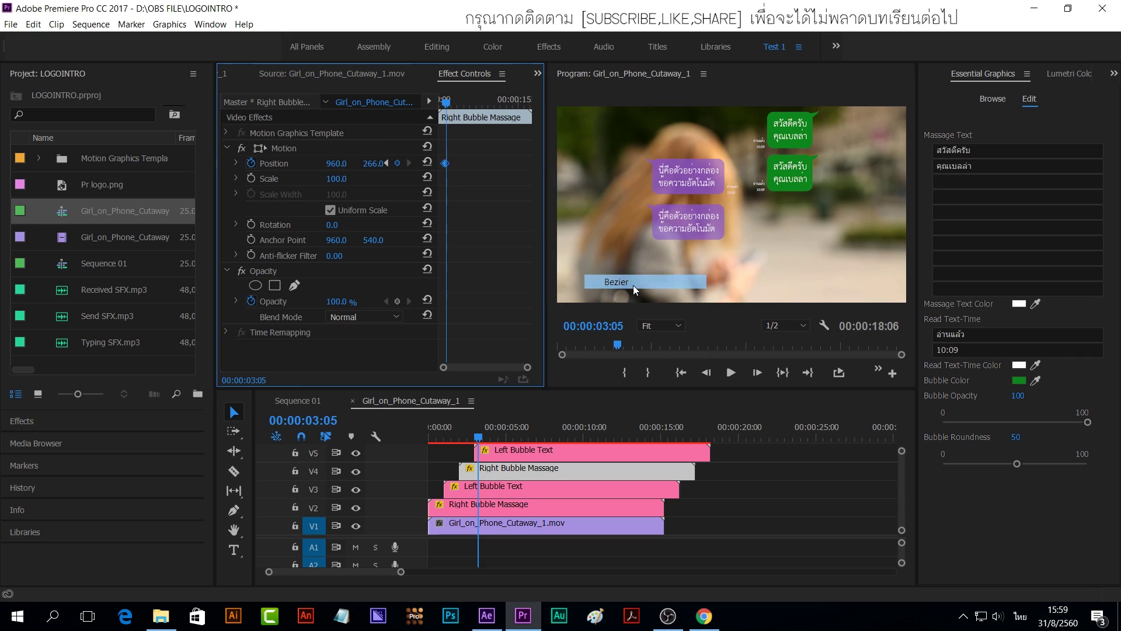
Step: Raise the V3 purple bubble to Y 36 and the V2 green bubble to Y -195
left_click(528, 487)
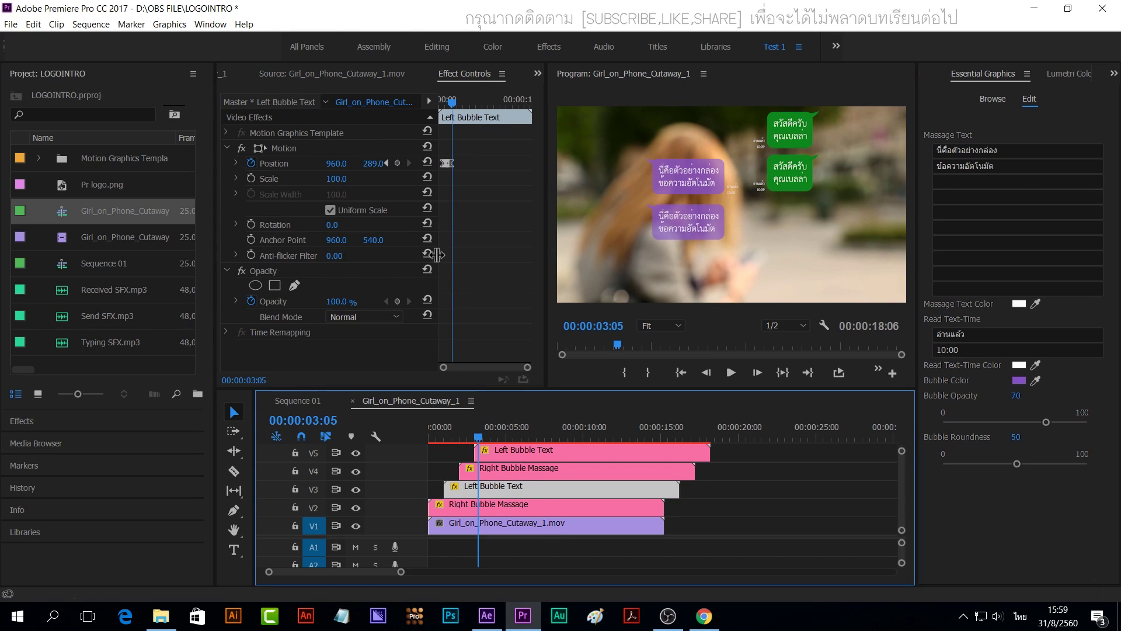
left_click_drag(372, 163, 245, 164)
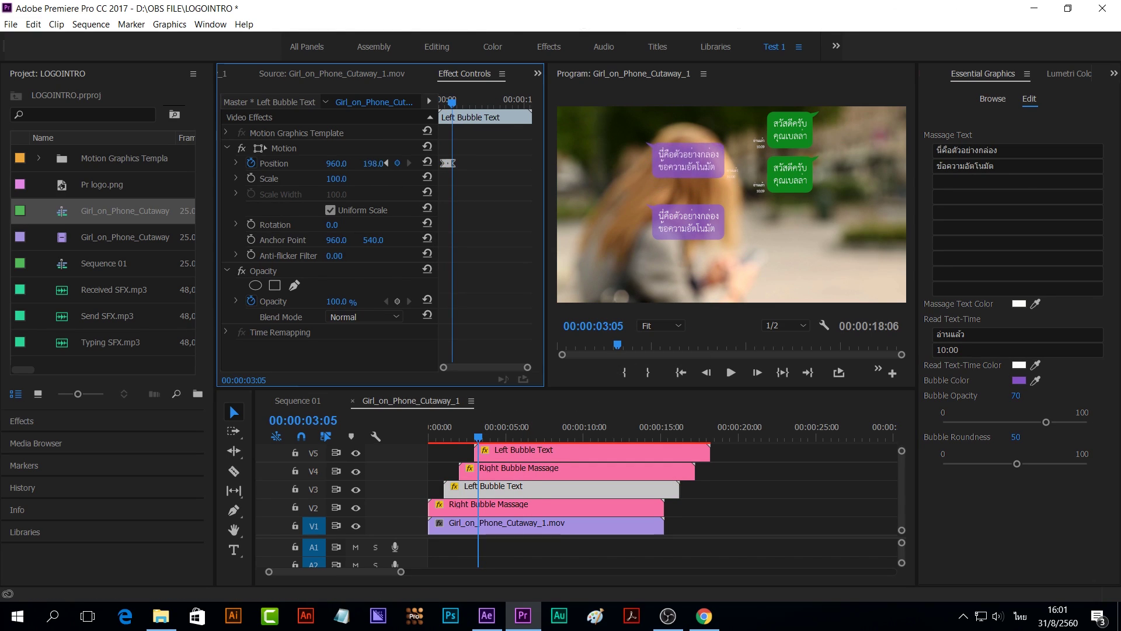
left_click_drag(372, 163, 351, 164)
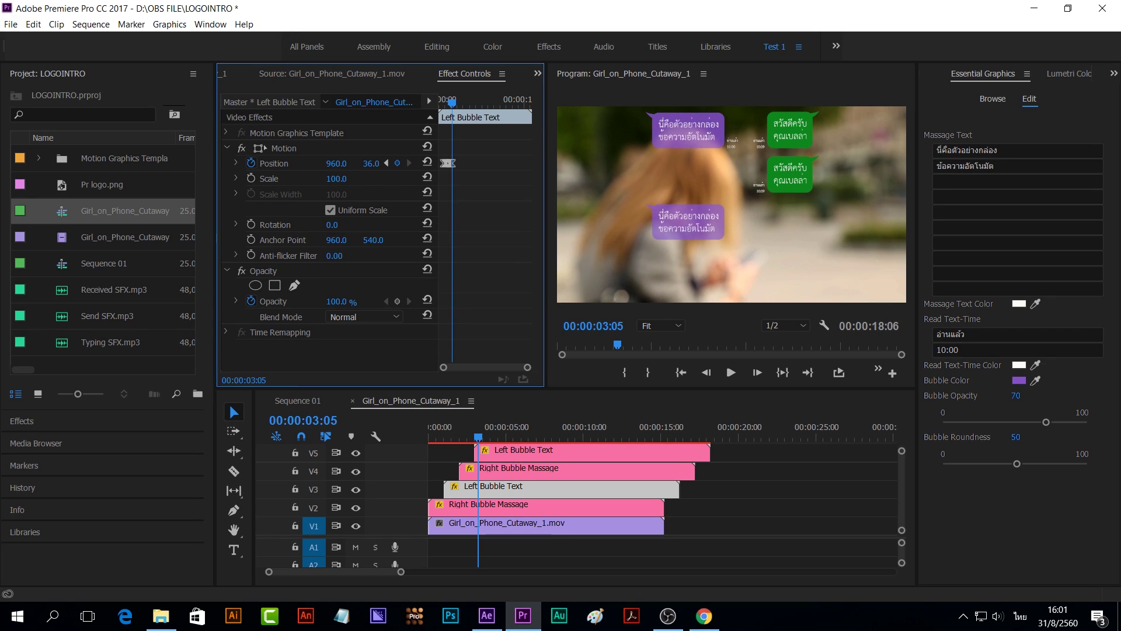
left_click(544, 513)
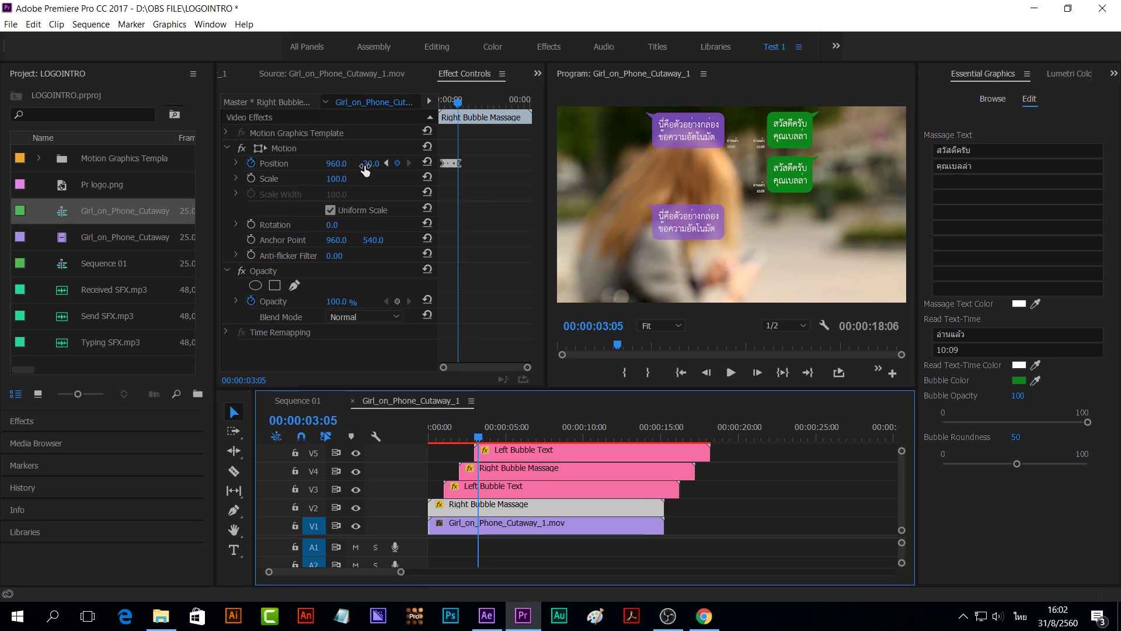
left_click_drag(365, 170, 238, 170)
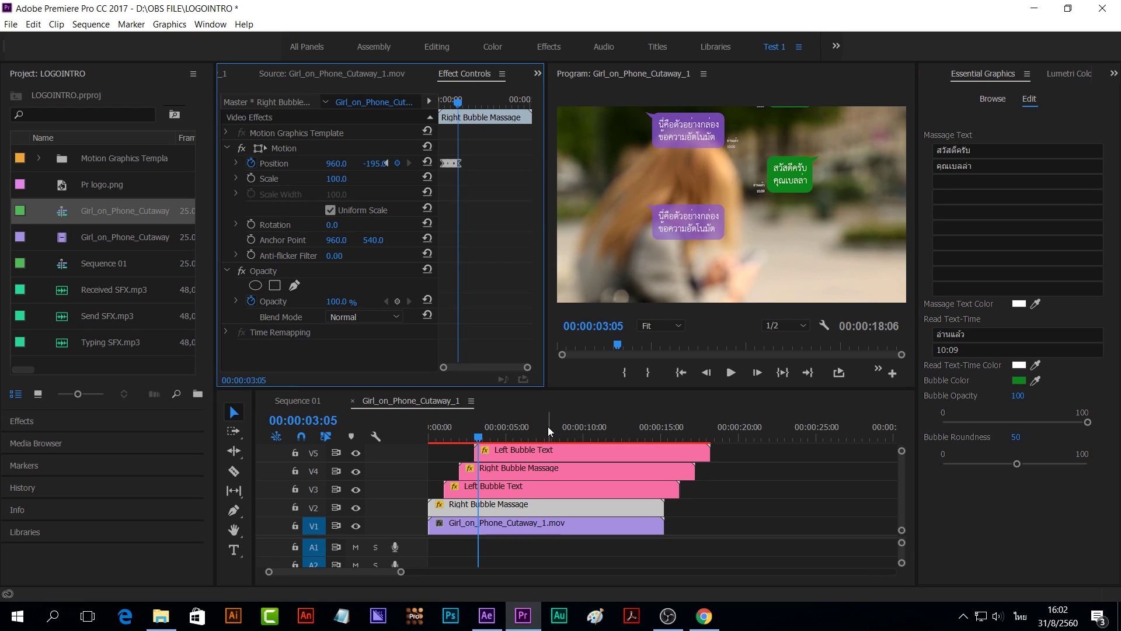
Step: Set the sequence out point at 00:00:05:20
left_click(519, 427)
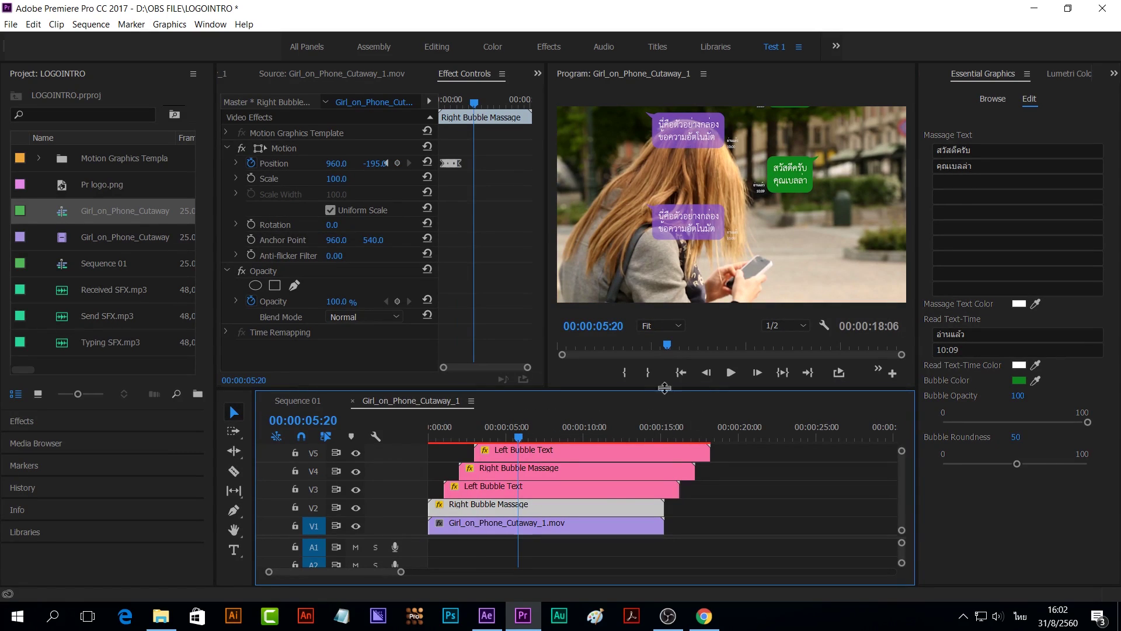
left_click(647, 373)
key("space")
Step: Play the animation from the start, scrub around 00:00:01:21, and select the V4 green bubble
left_click(680, 372)
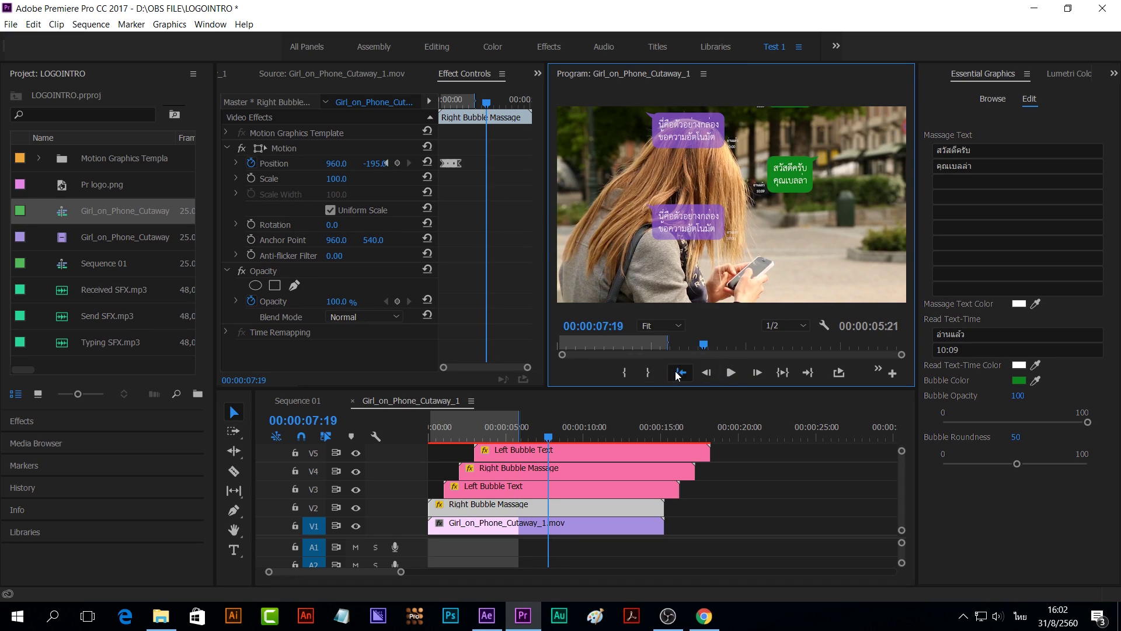
left_click(731, 372)
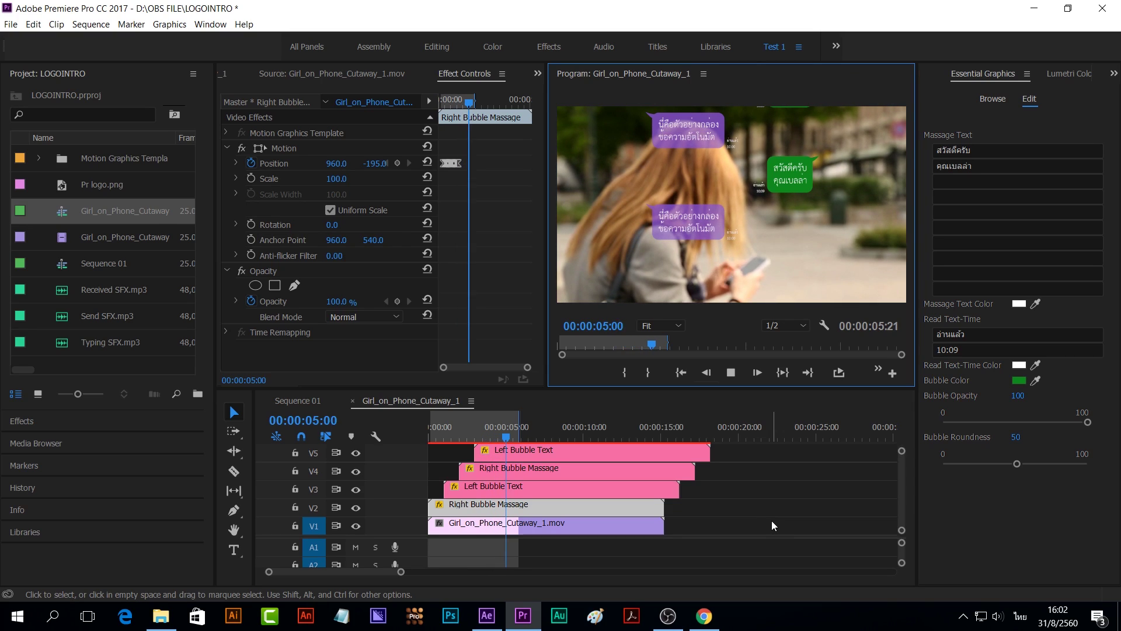
left_click(731, 372)
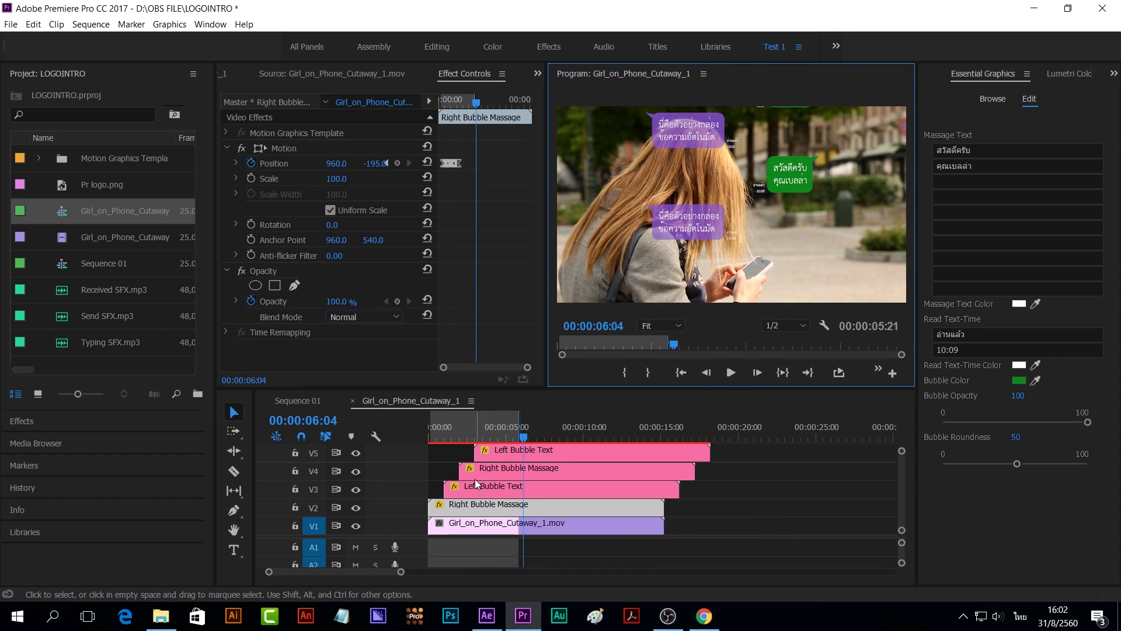
left_click(523, 437)
left_click_drag(470, 439, 461, 441)
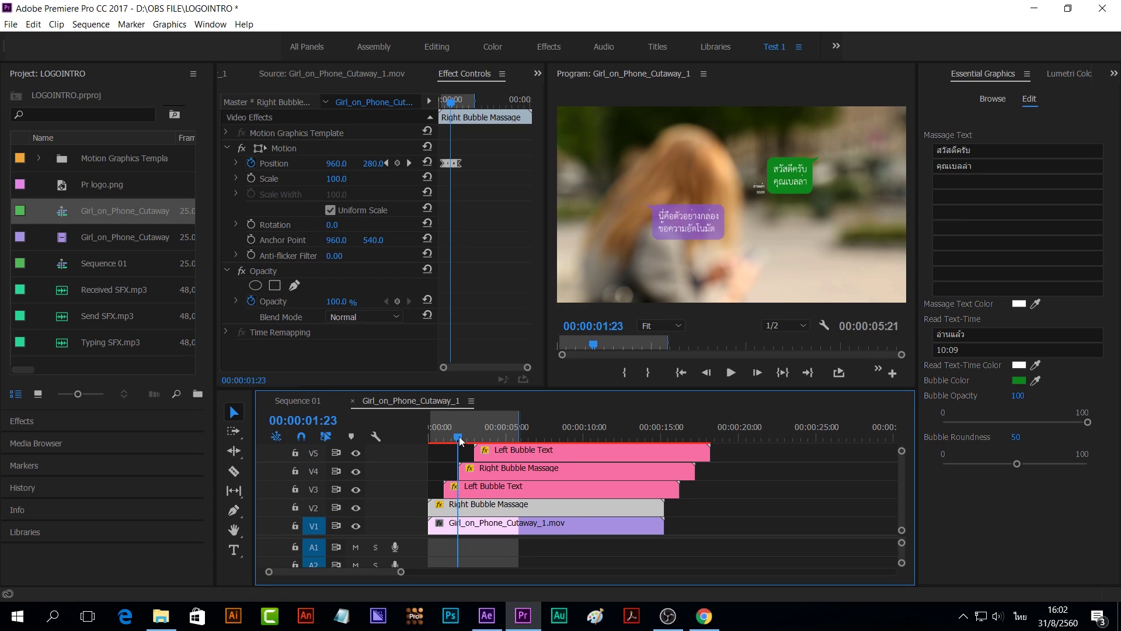
left_click_drag(461, 441, 480, 442)
left_click(516, 469)
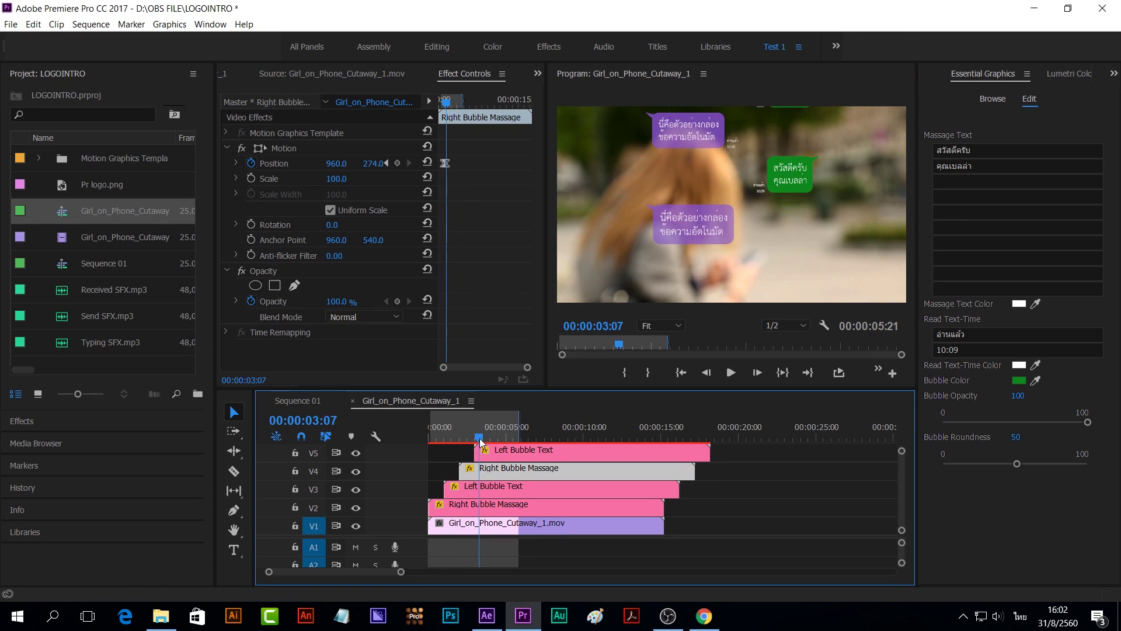
Step: Retype the V4 green bubble's lines as 'hello' and 'long time no see', then go to 00:00:04:19
left_click(1007, 147)
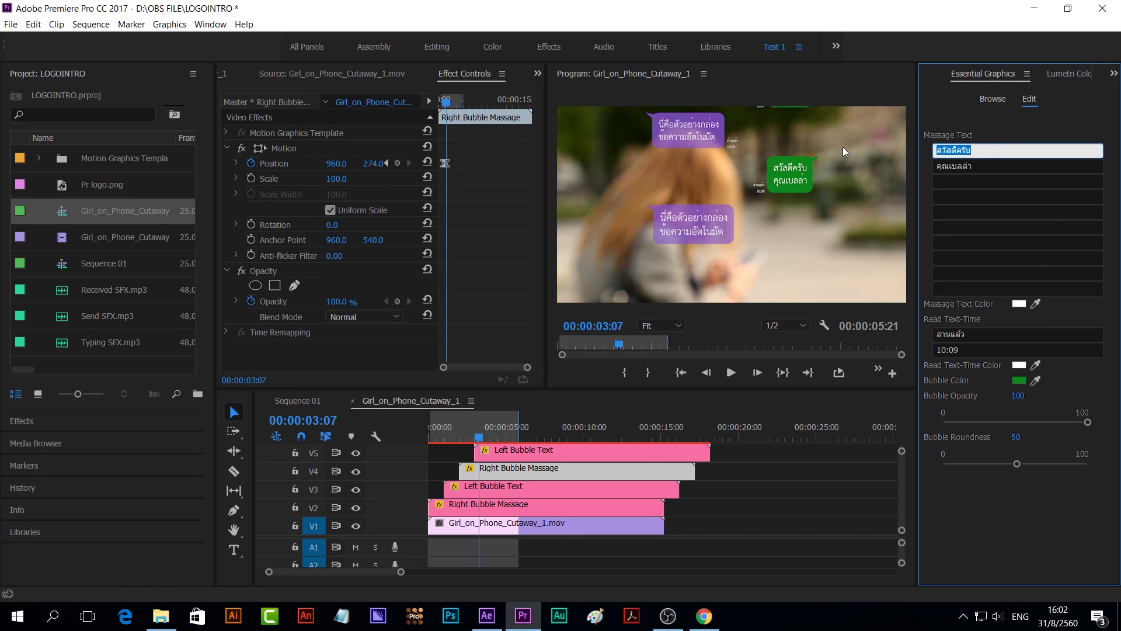
type("hello")
key("Tab")
type("long time no ")
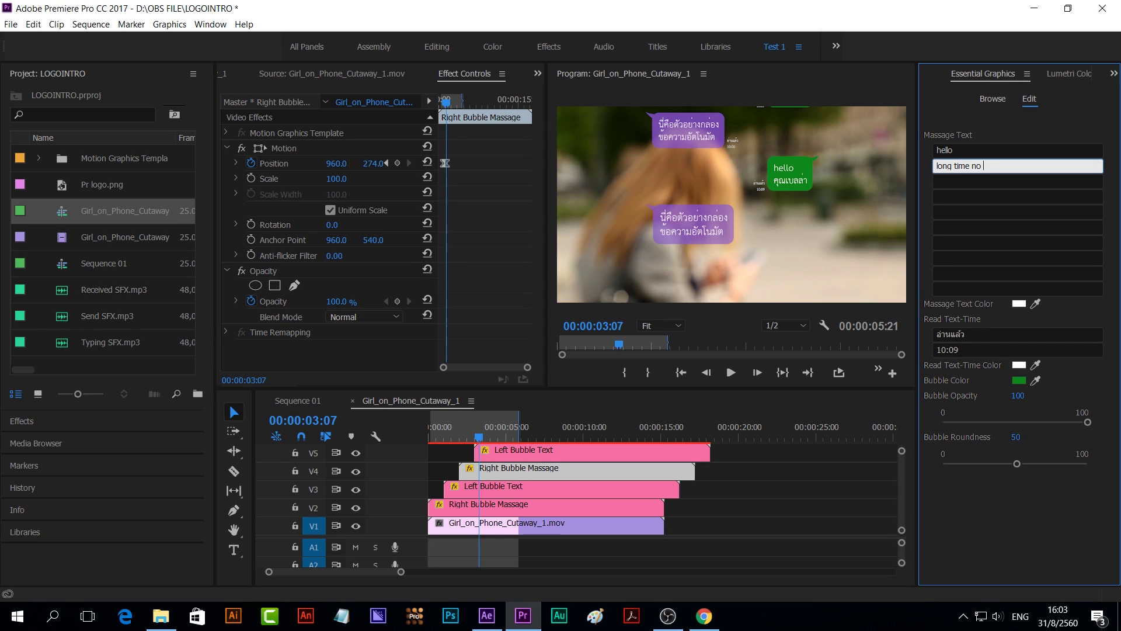
type("see")
left_click(863, 155)
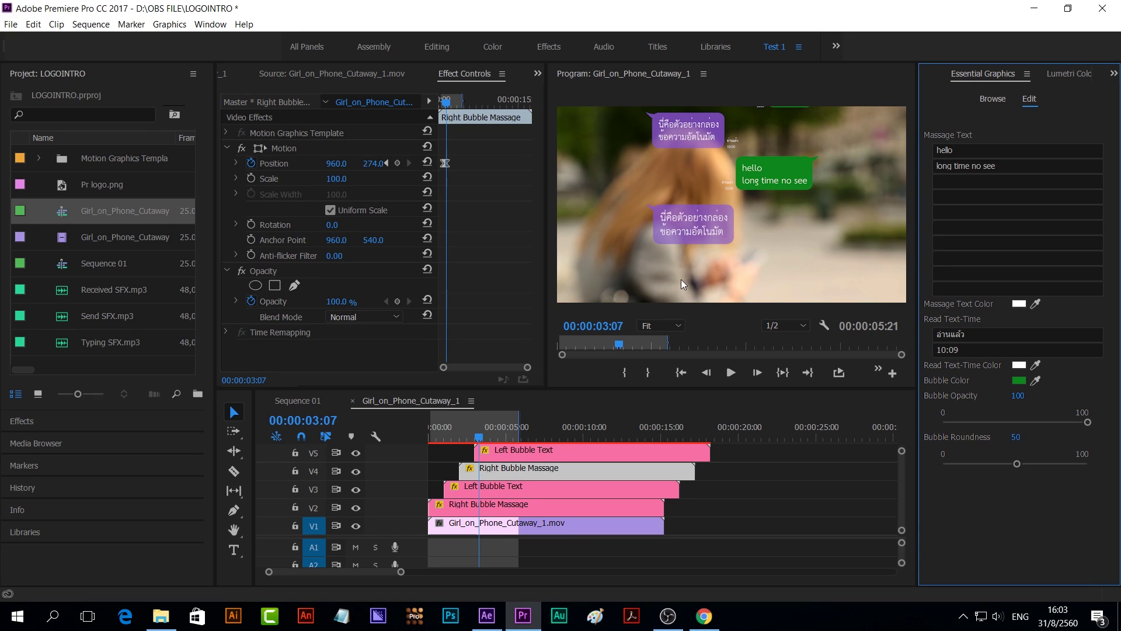
left_click(566, 452)
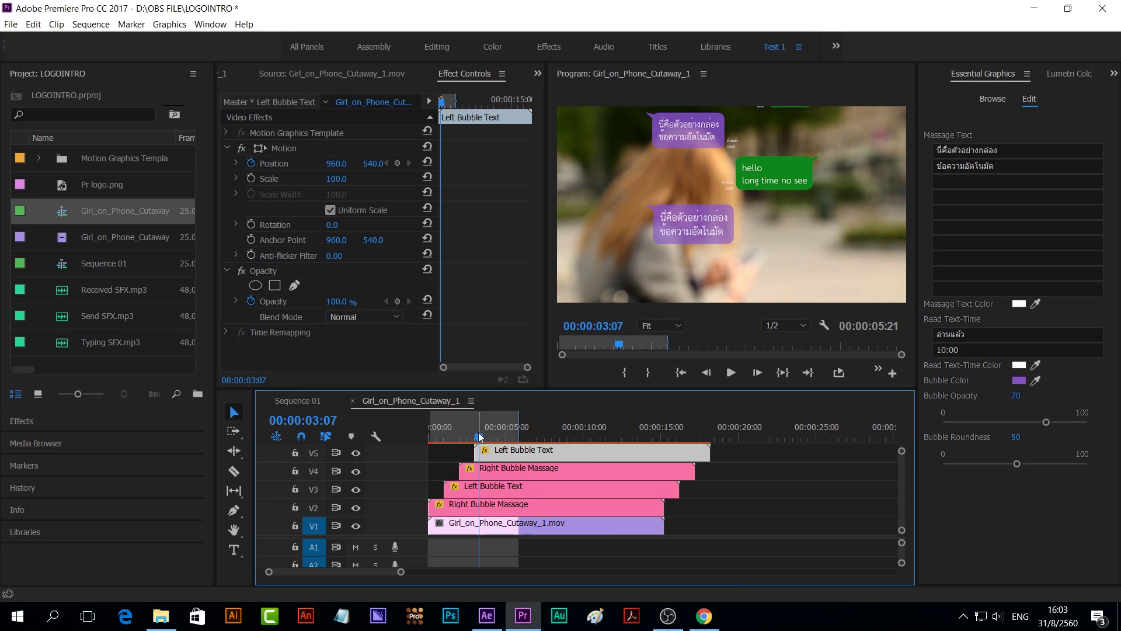
left_click_drag(480, 439, 502, 438)
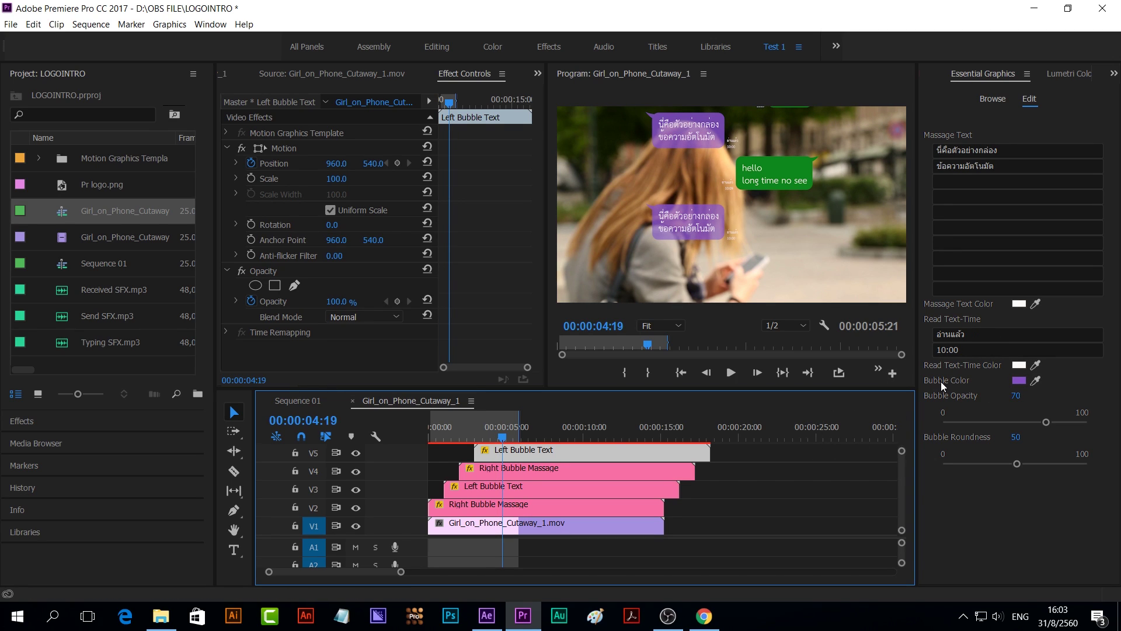
Step: Set the bubble colour to white FFFFFF and its message text colour to black 000000
left_click(1022, 383)
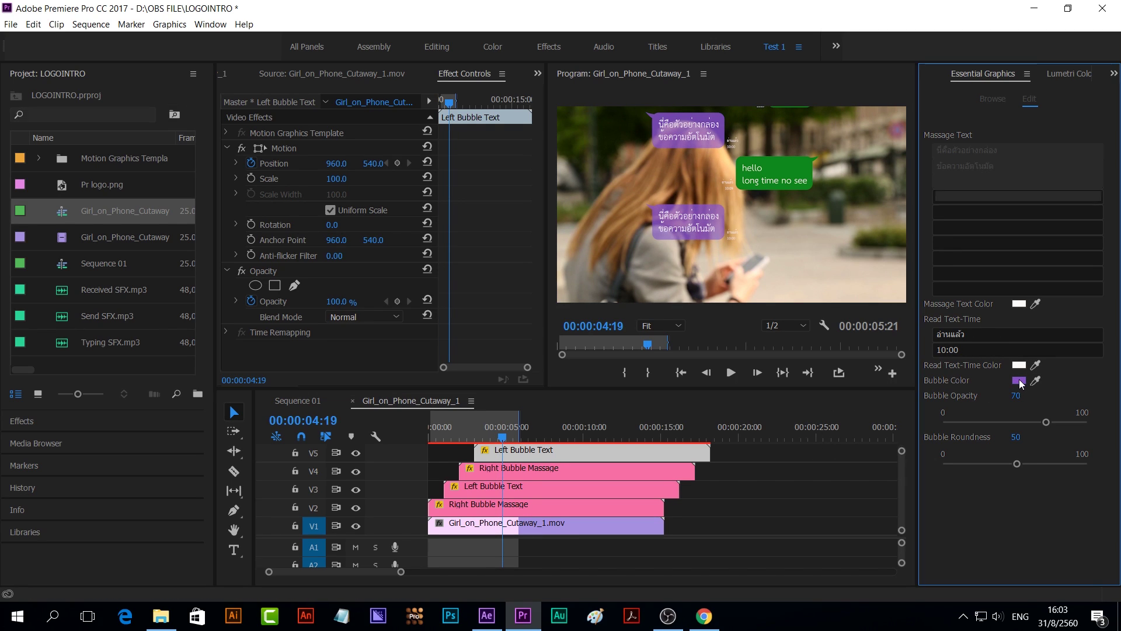
left_click_drag(529, 332, 413, 465)
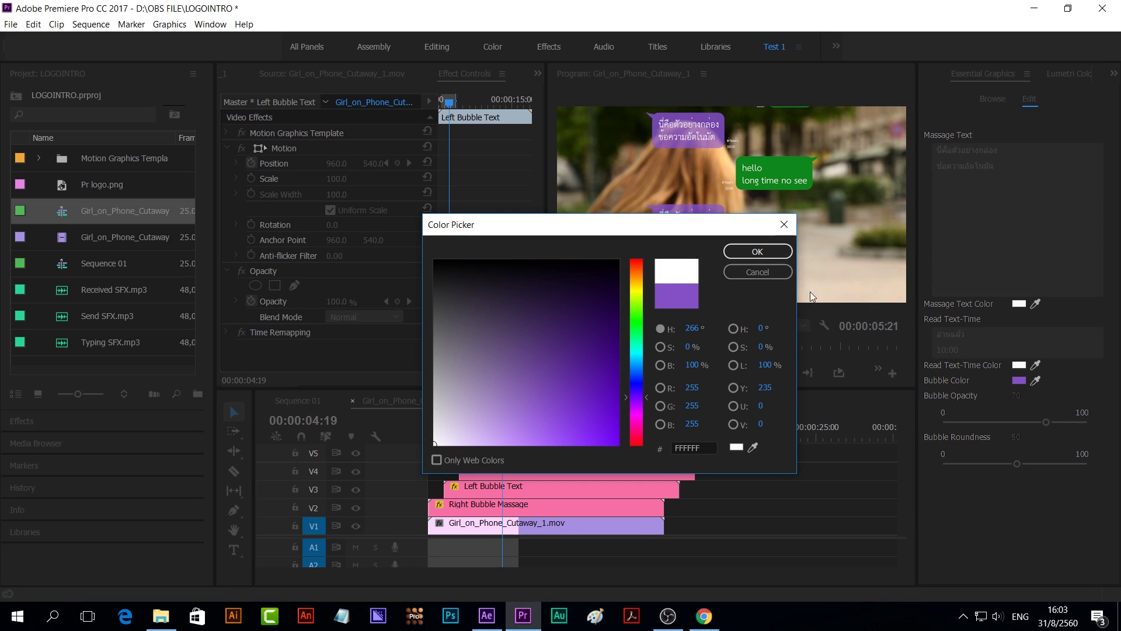
left_click(767, 251)
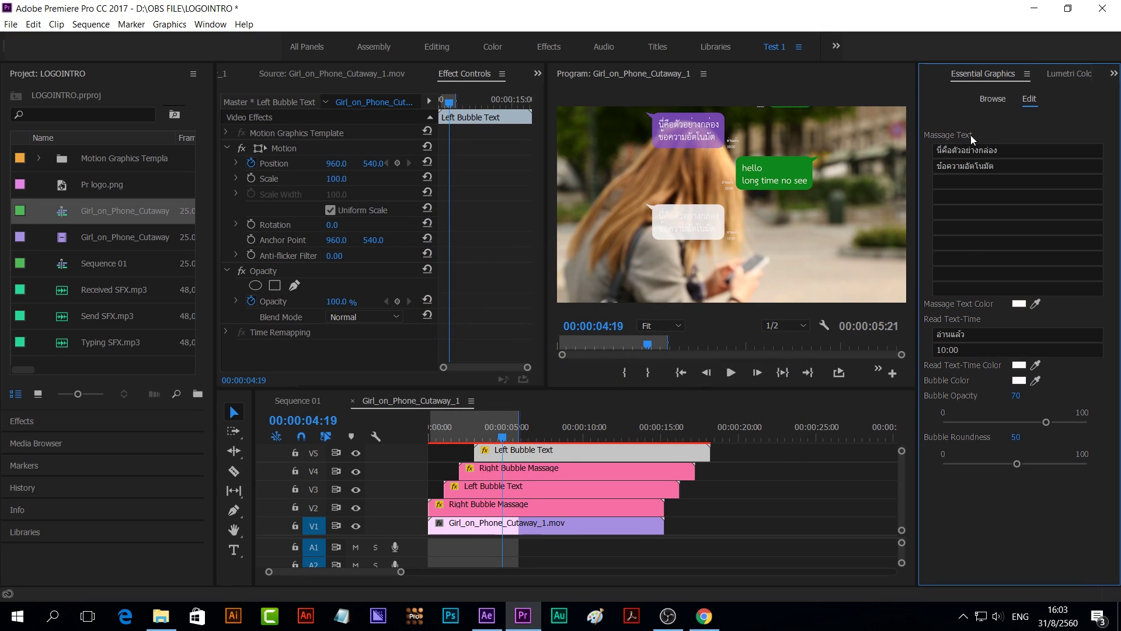
left_click(1019, 304)
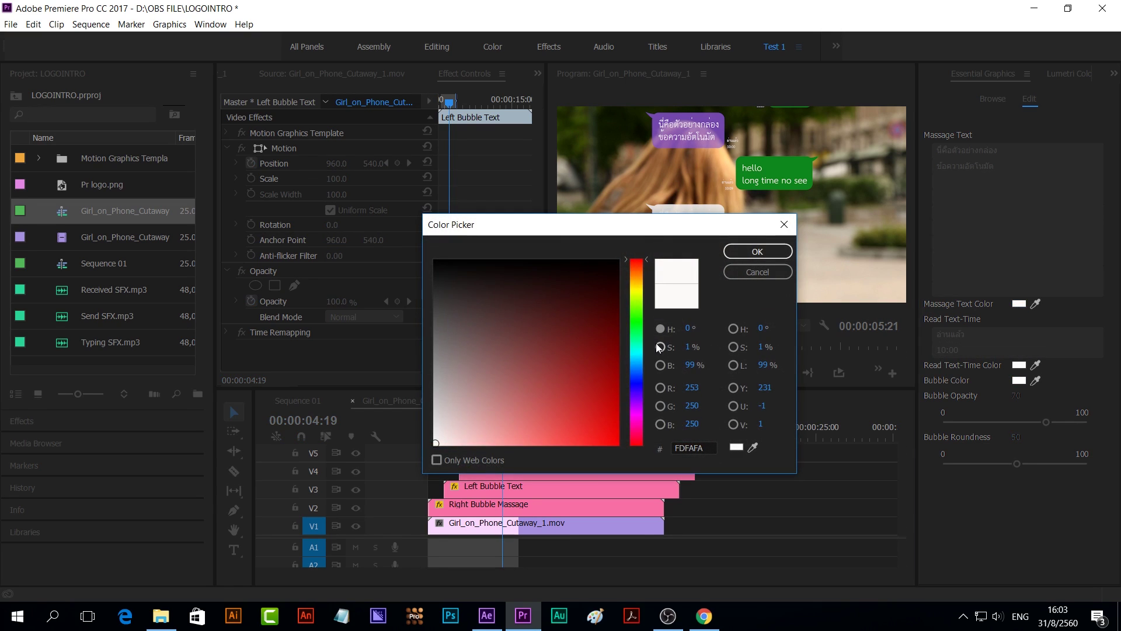
left_click_drag(495, 333, 395, 246)
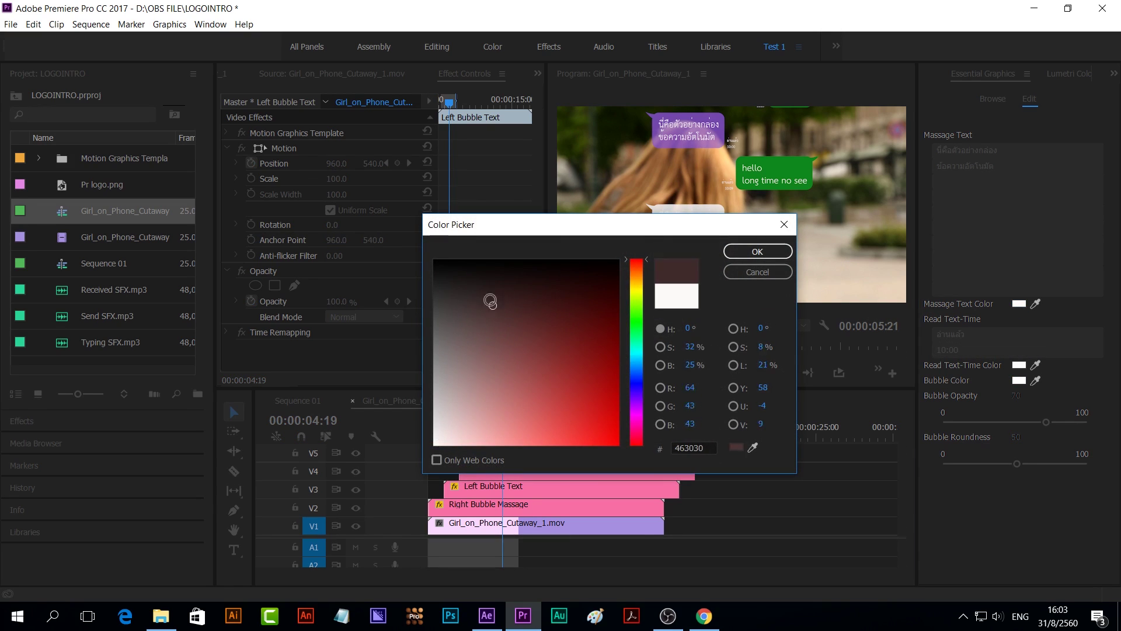
left_click(762, 252)
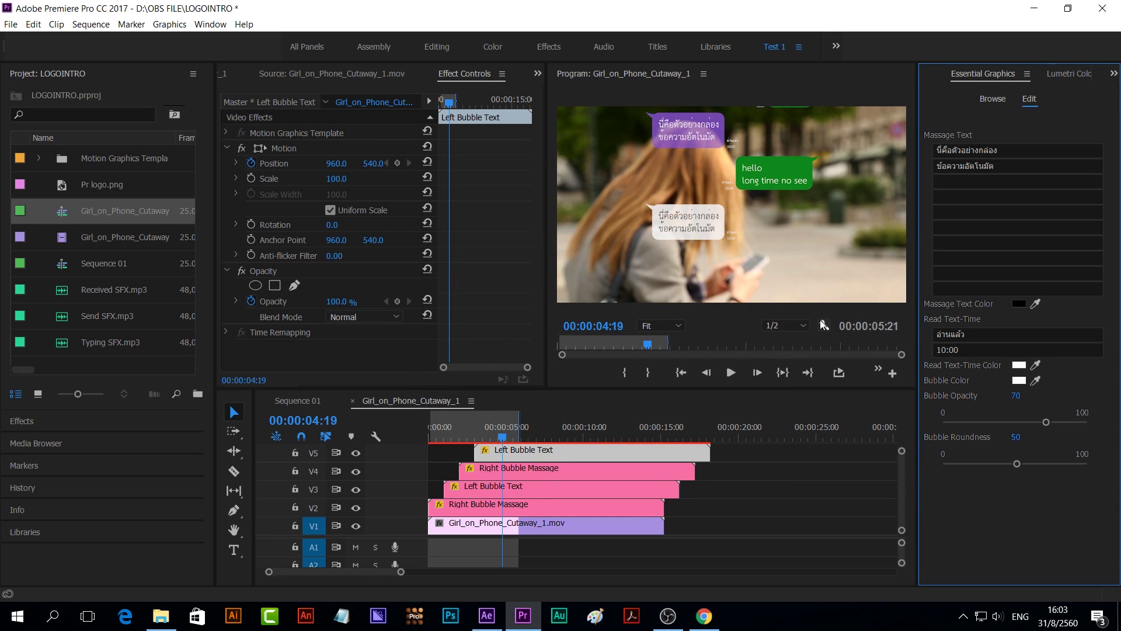
Step: Replace the first message line with Thai text 'แจก Template ฟรี' and preview the sequence
left_click(1012, 151)
left_click_drag(1012, 150, 871, 134)
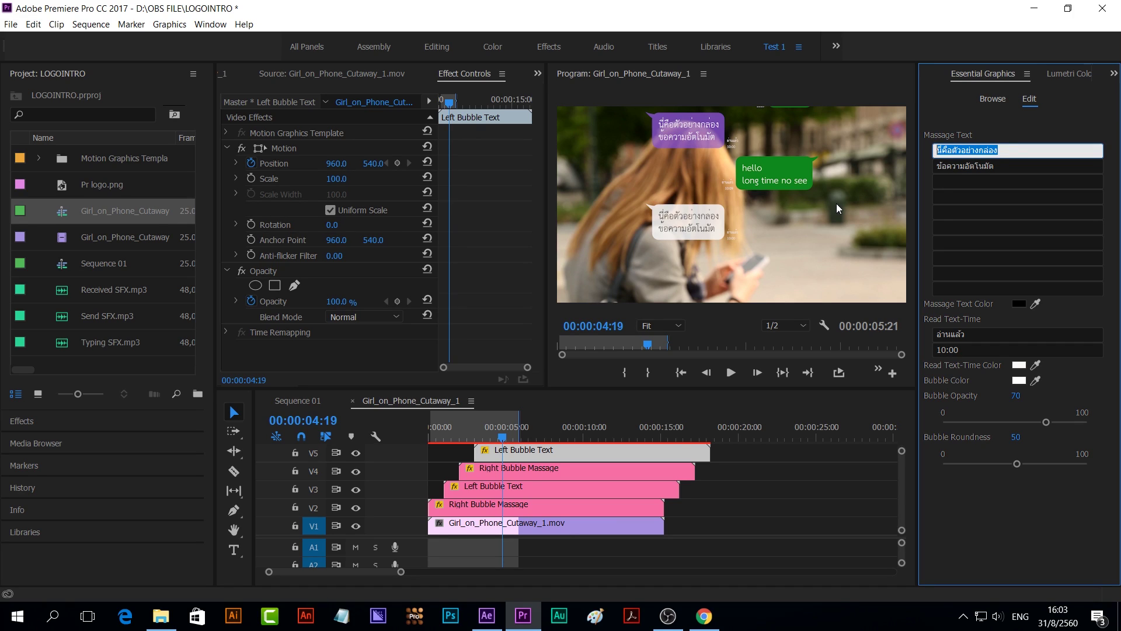
key("grave")
type("แจก")
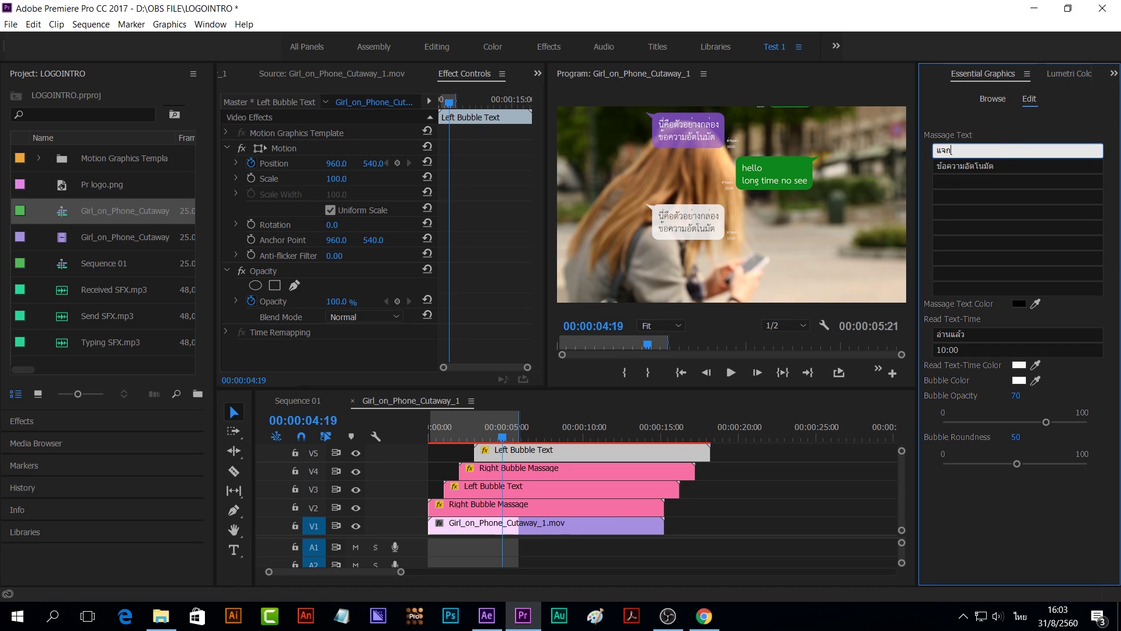
left_click(730, 372)
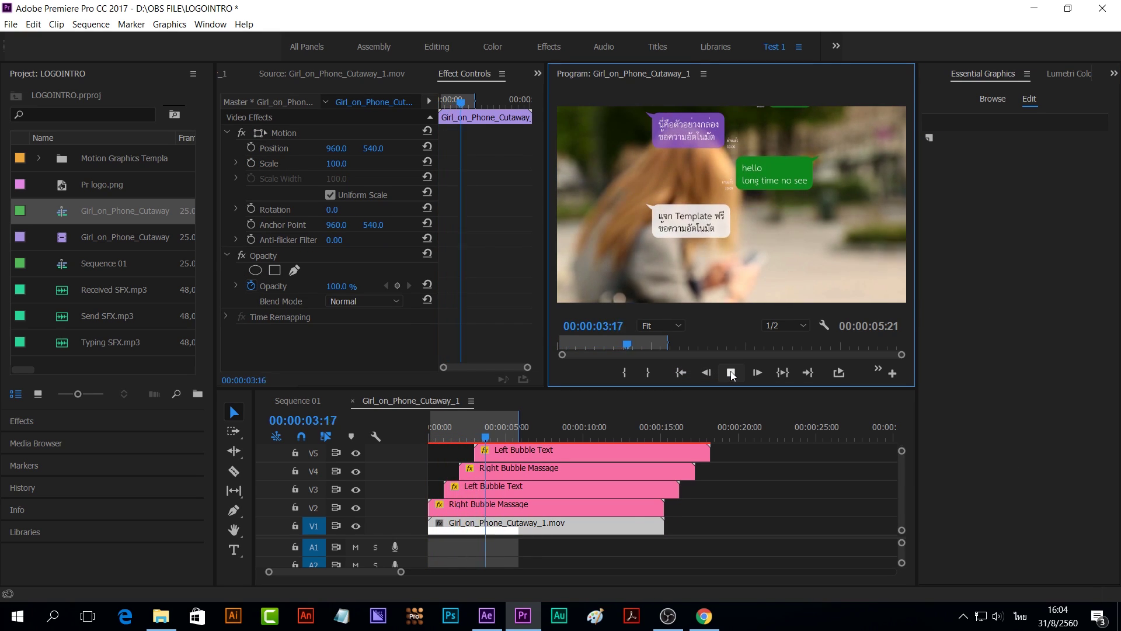
left_click(731, 373)
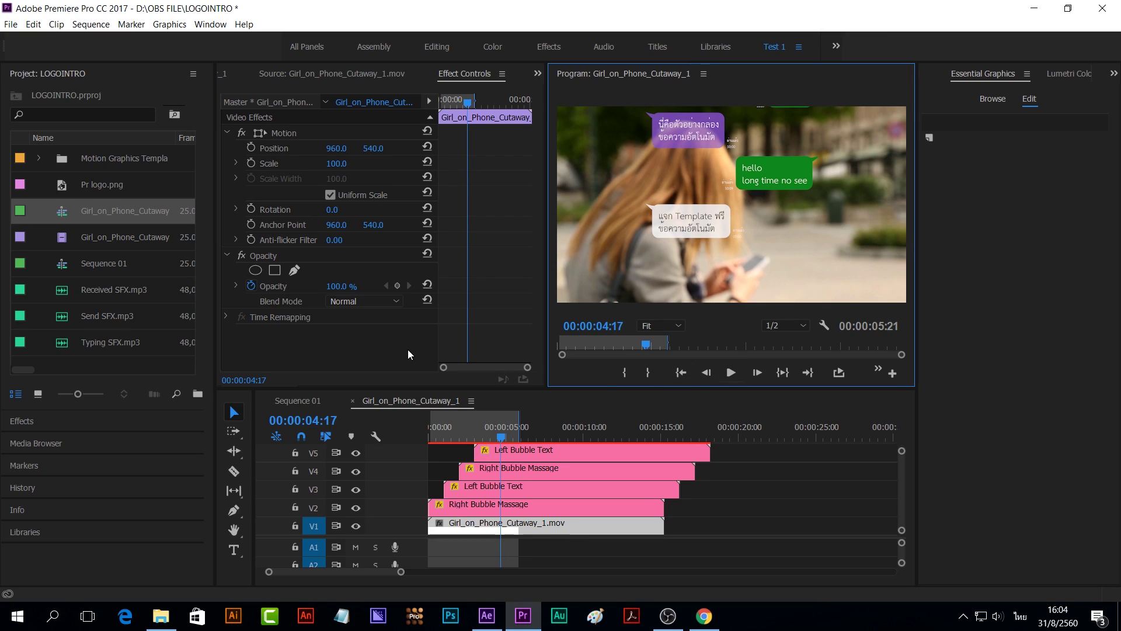
left_click(433, 441)
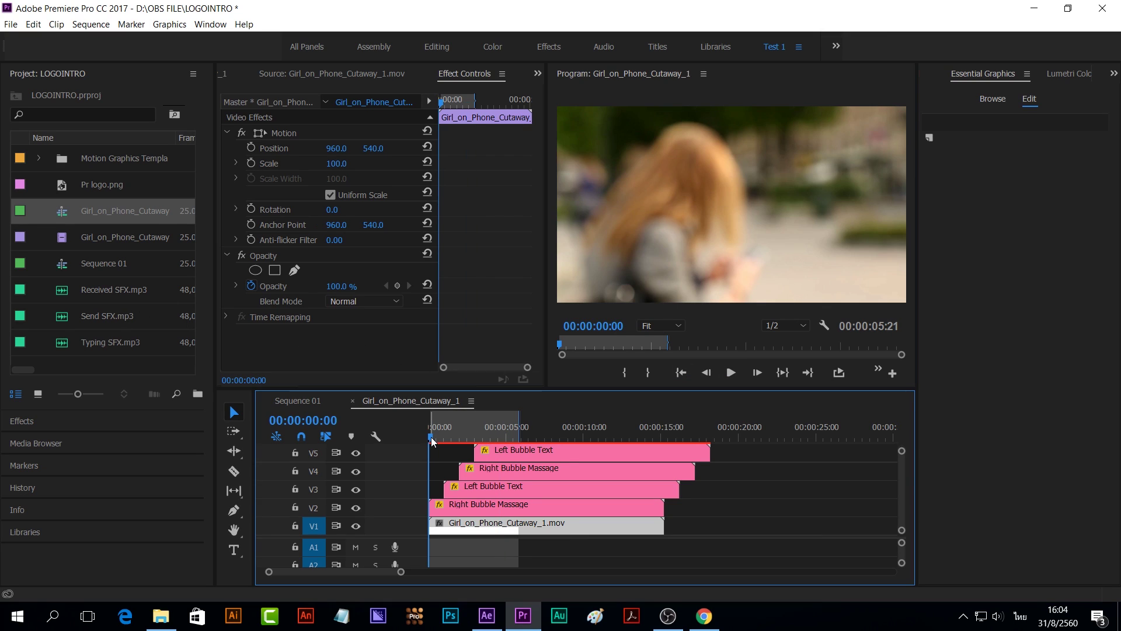
key("space")
left_click(431, 438)
left_click(93, 289)
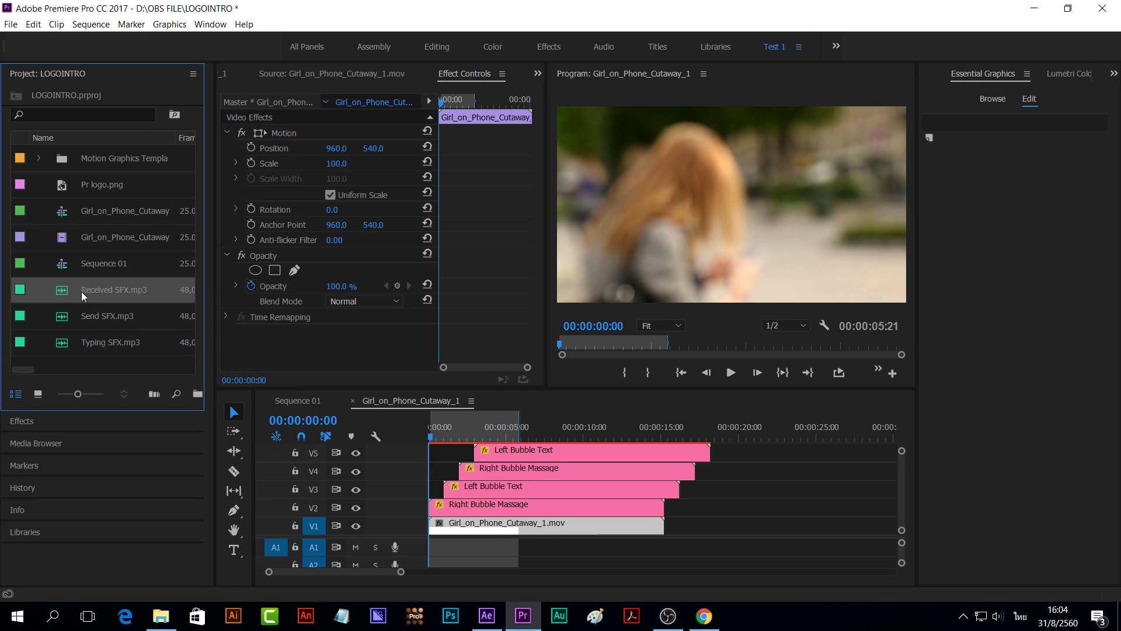
Step: Place Received SFX and Send SFX clips on A1 and A2 at each bubble's entrance
mouse_move(82, 292)
left_mouse_down()
mouse_move(442, 542)
mouse_move(427, 542)
left_mouse_up()
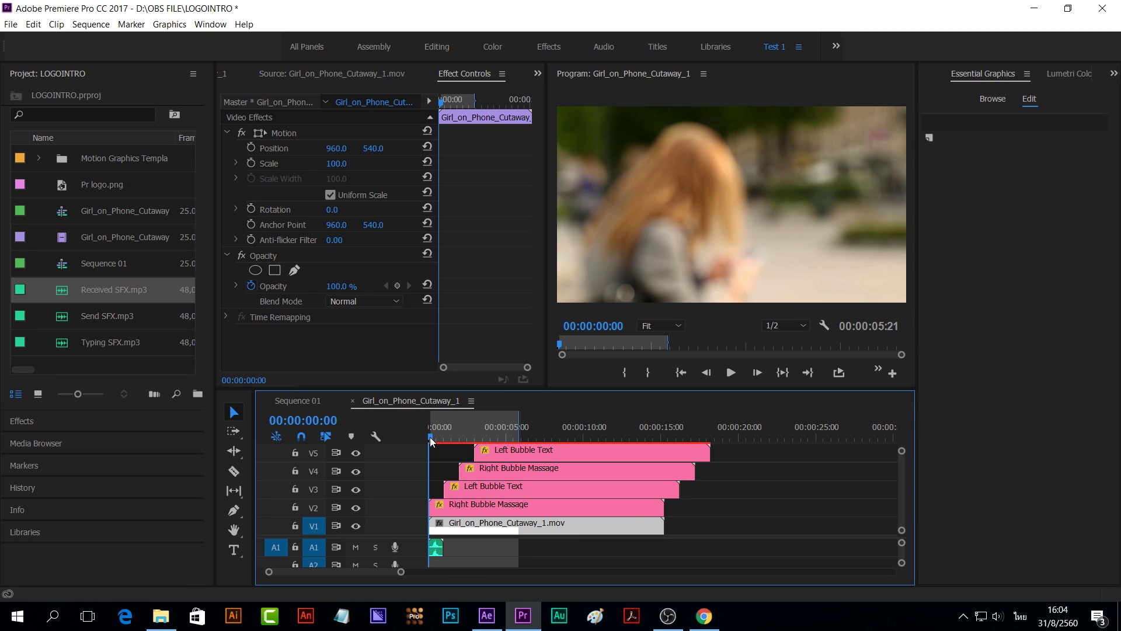
left_click_drag(431, 441, 445, 442)
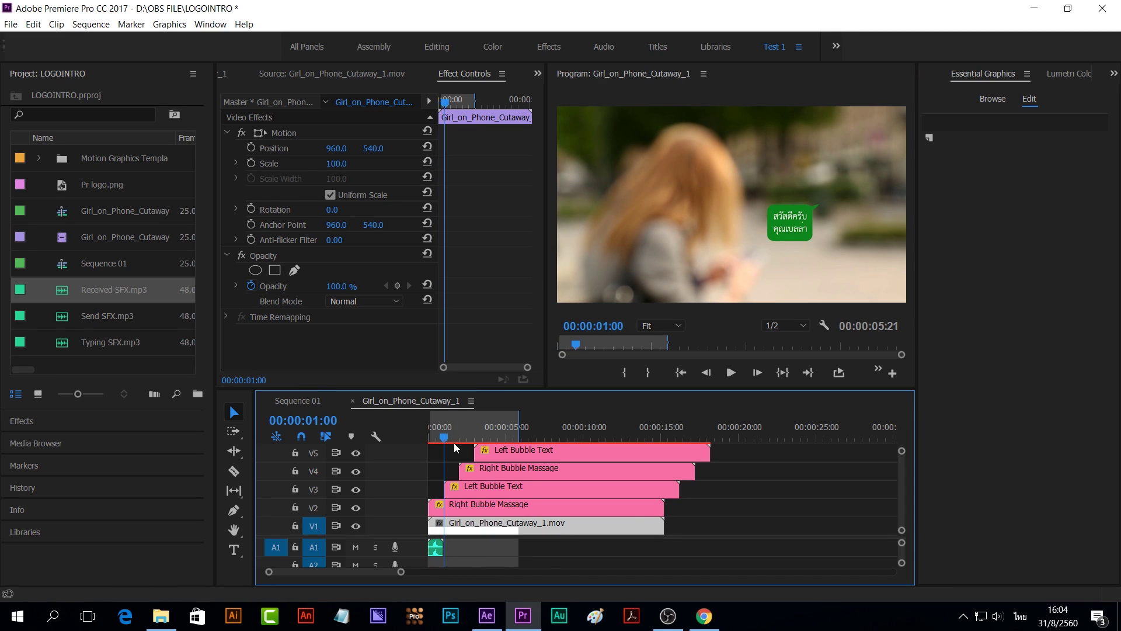
left_click(105, 322)
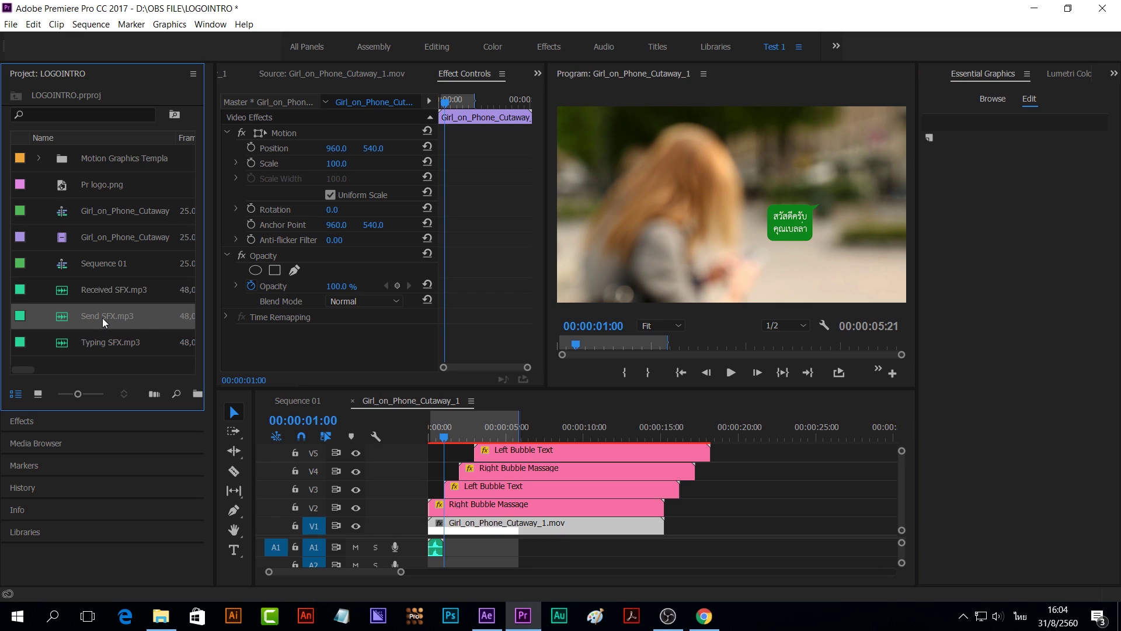
left_click_drag(123, 347, 445, 564)
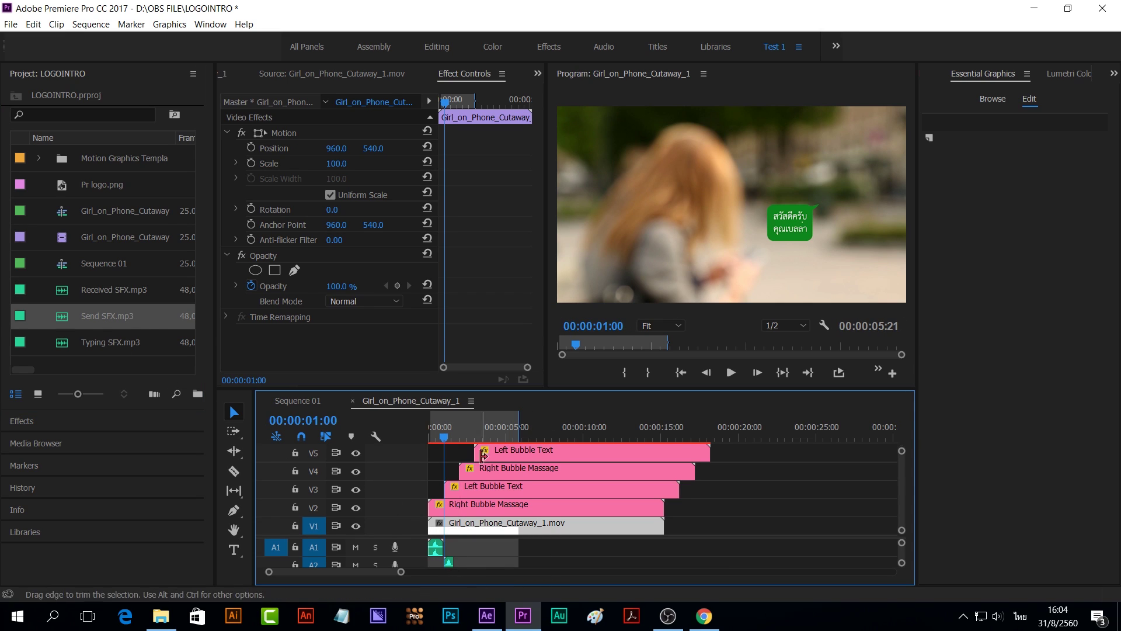
left_click_drag(443, 438, 460, 439)
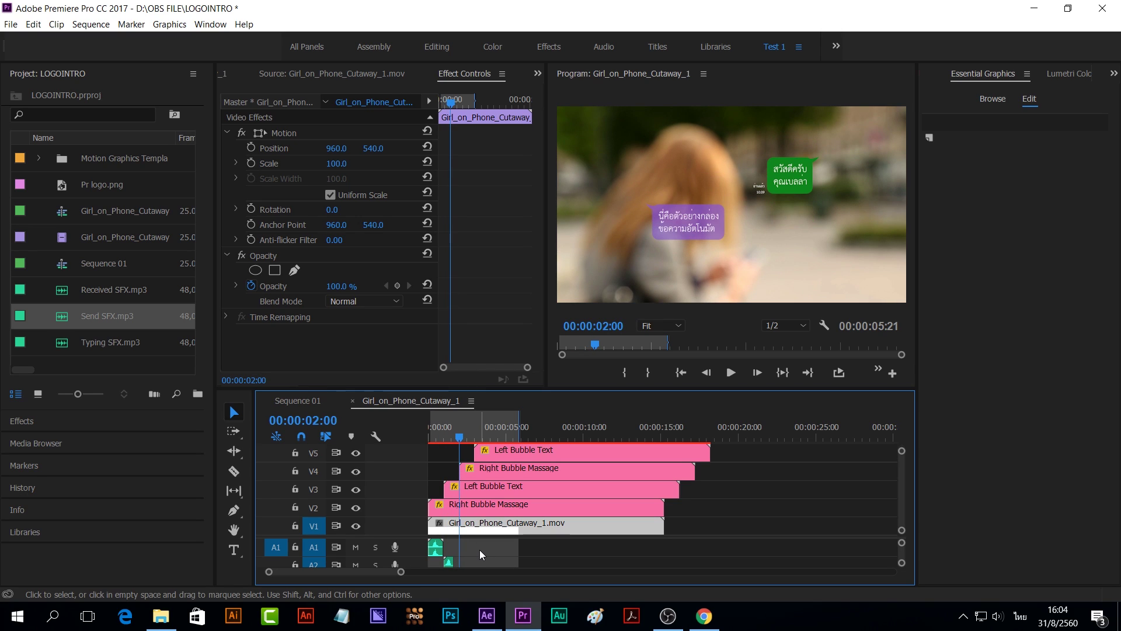
mouse_move(439, 548)
left_mouse_down()
mouse_move(475, 551)
mouse_move(463, 552)
left_mouse_up()
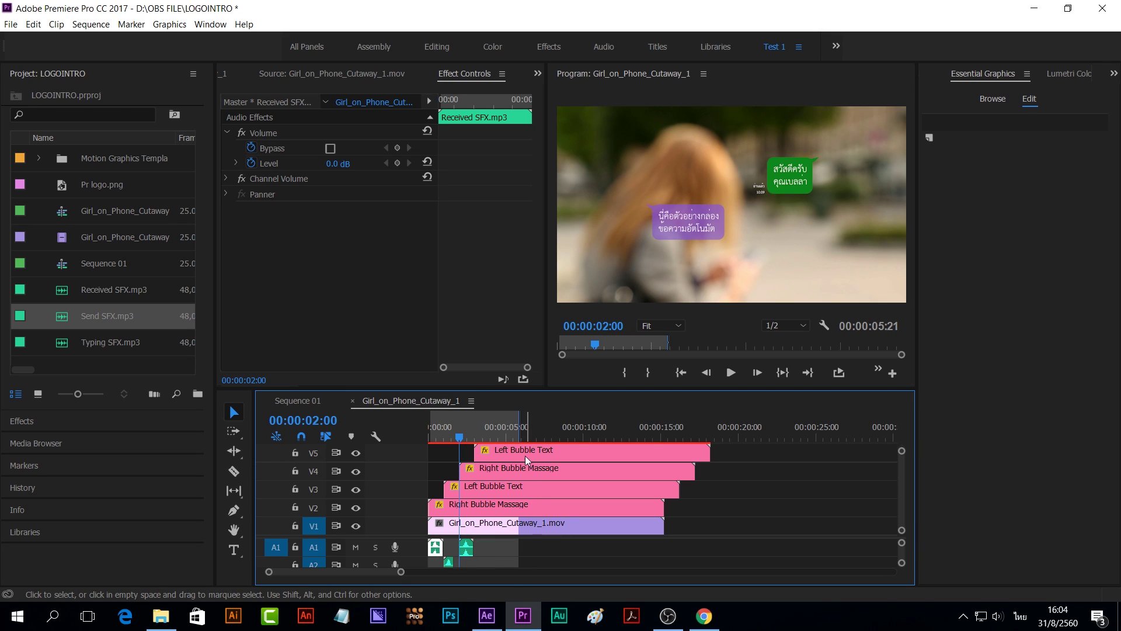
left_click_drag(461, 444, 475, 439)
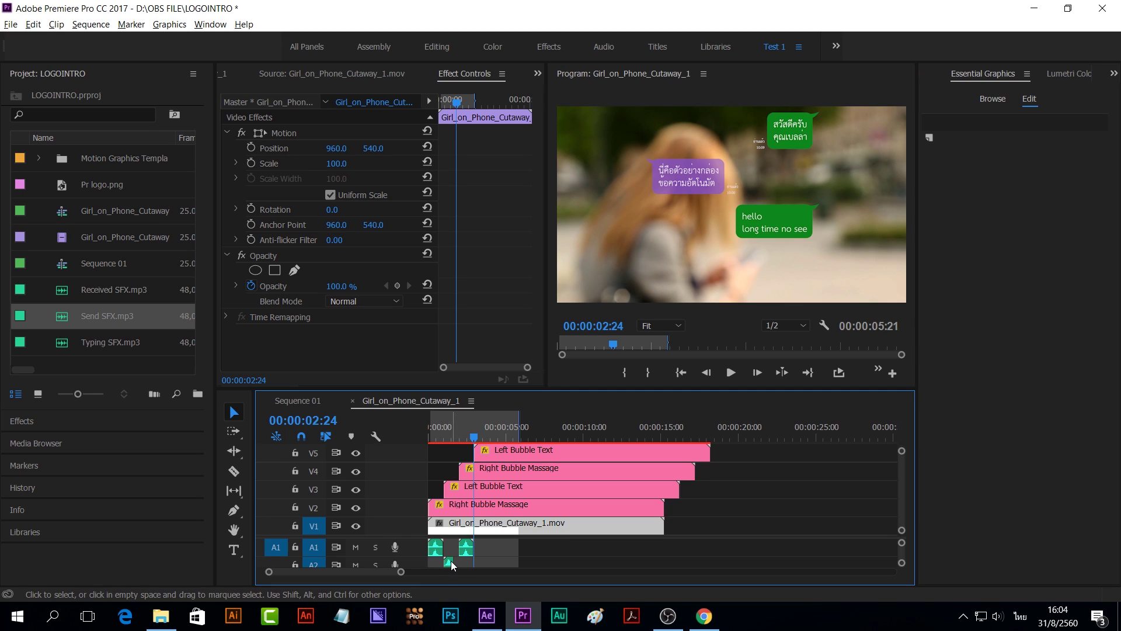
left_click_drag(450, 564, 480, 563)
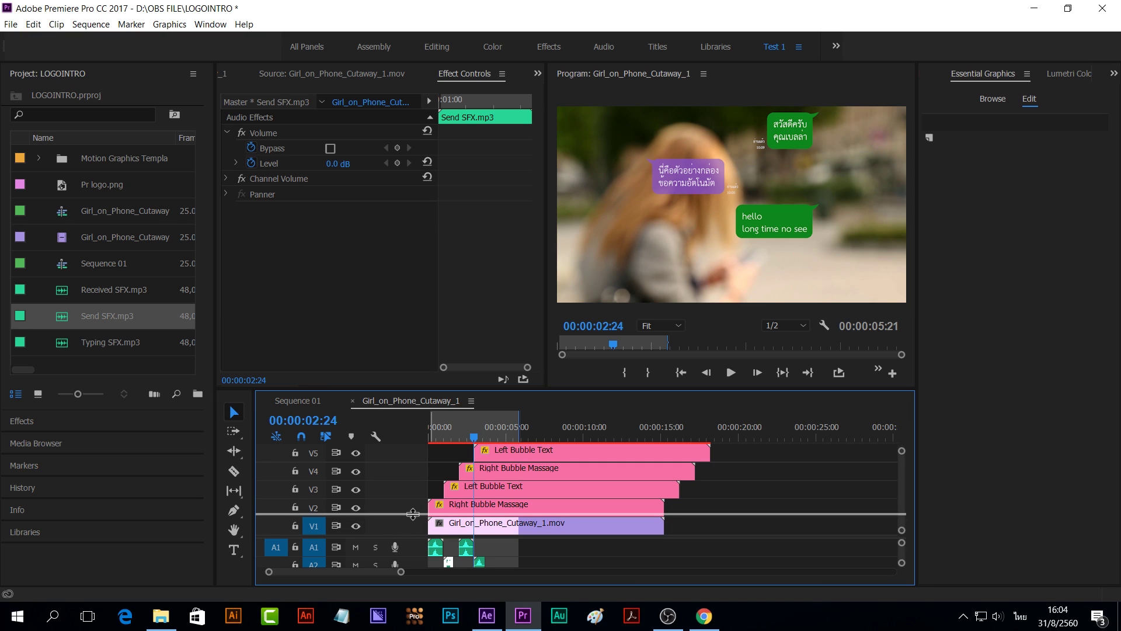
Step: Add Typing SFX.mp3 at the start of A3 and play back with sound
left_click_drag(407, 535, 407, 514)
left_click(102, 347)
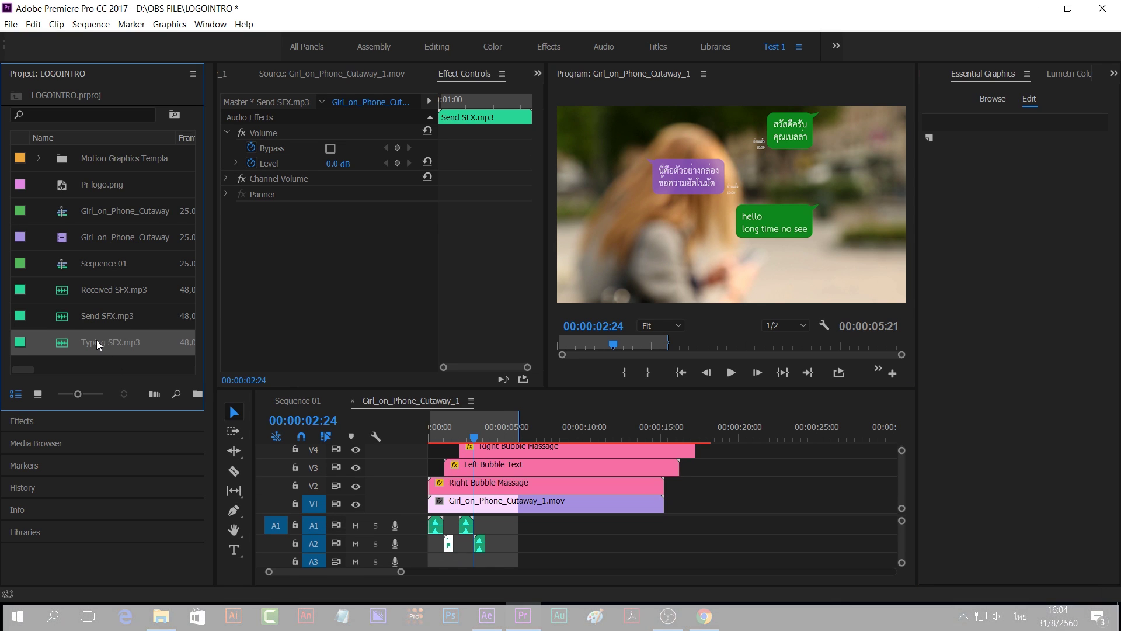
mouse_move(101, 349)
left_mouse_down()
mouse_move(442, 552)
mouse_move(452, 580)
left_mouse_up()
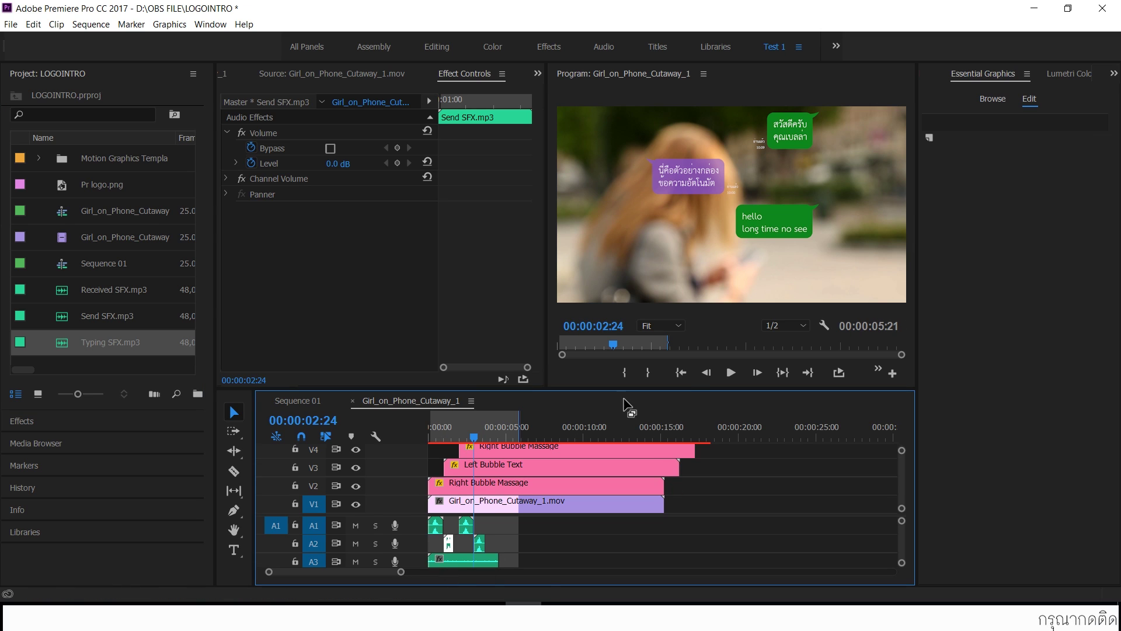
left_click(681, 372)
left_click(731, 373)
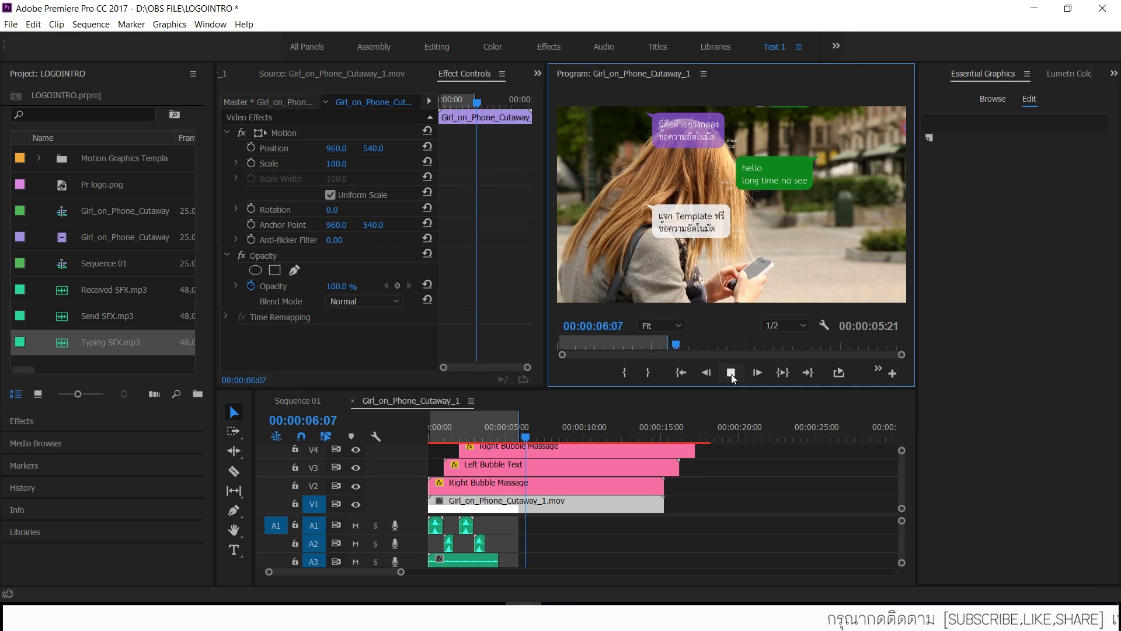
Step: Stop playback and inspect the hello bubble's Massage Text lines and 10:09 Read Text-Time fields
left_click(731, 374)
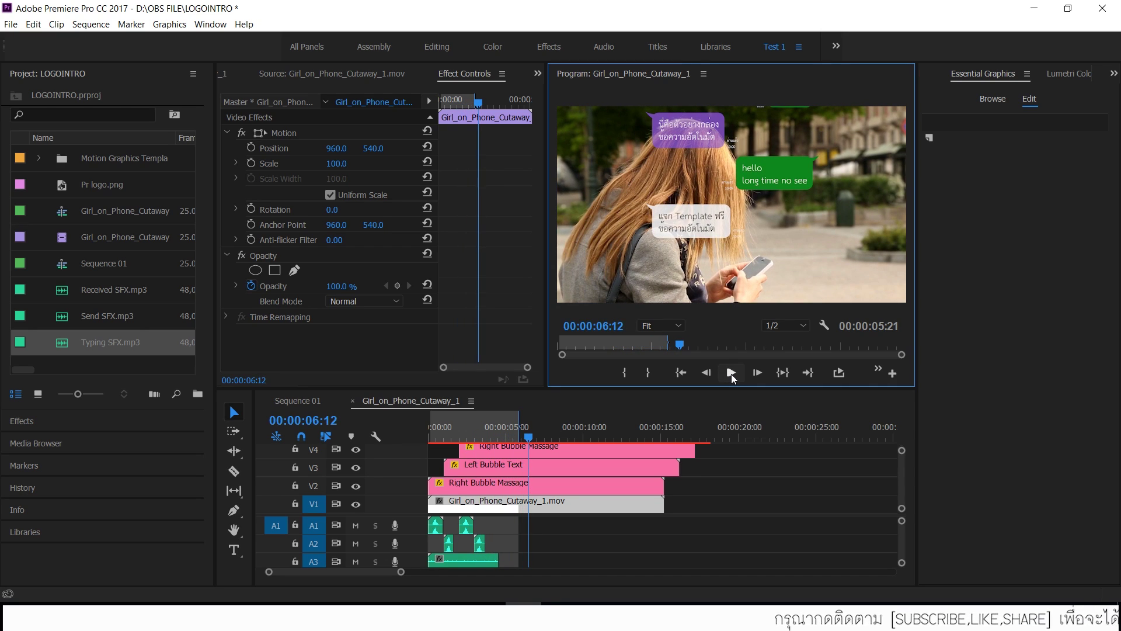
left_click(581, 482)
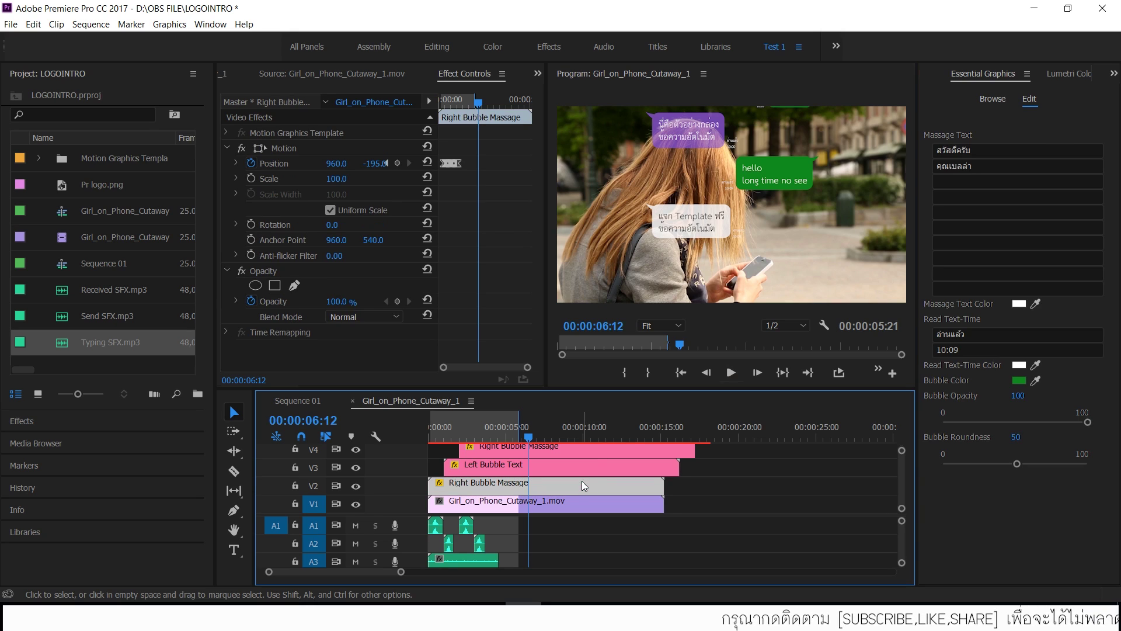
left_click(583, 453)
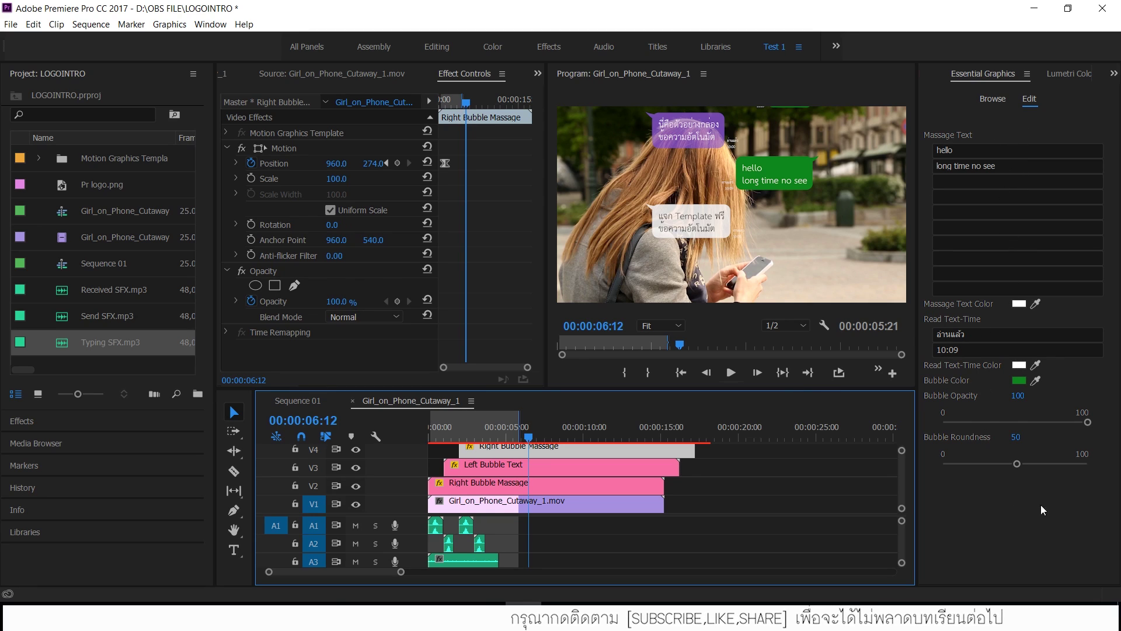
left_click(965, 150)
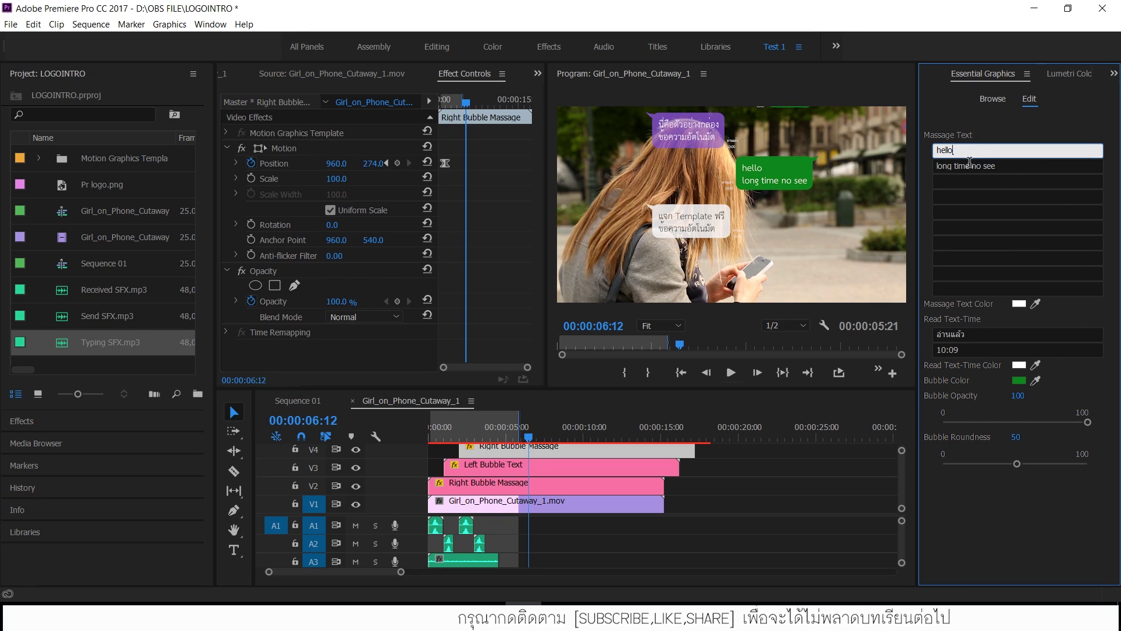
left_click(969, 167)
left_click(1021, 191)
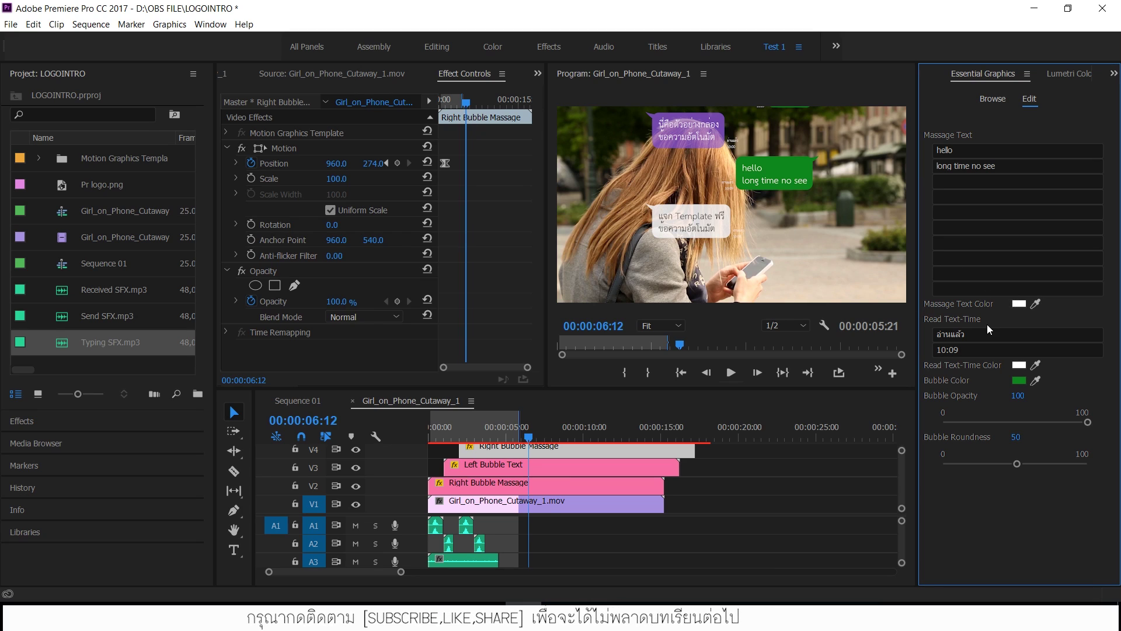
left_click(983, 349)
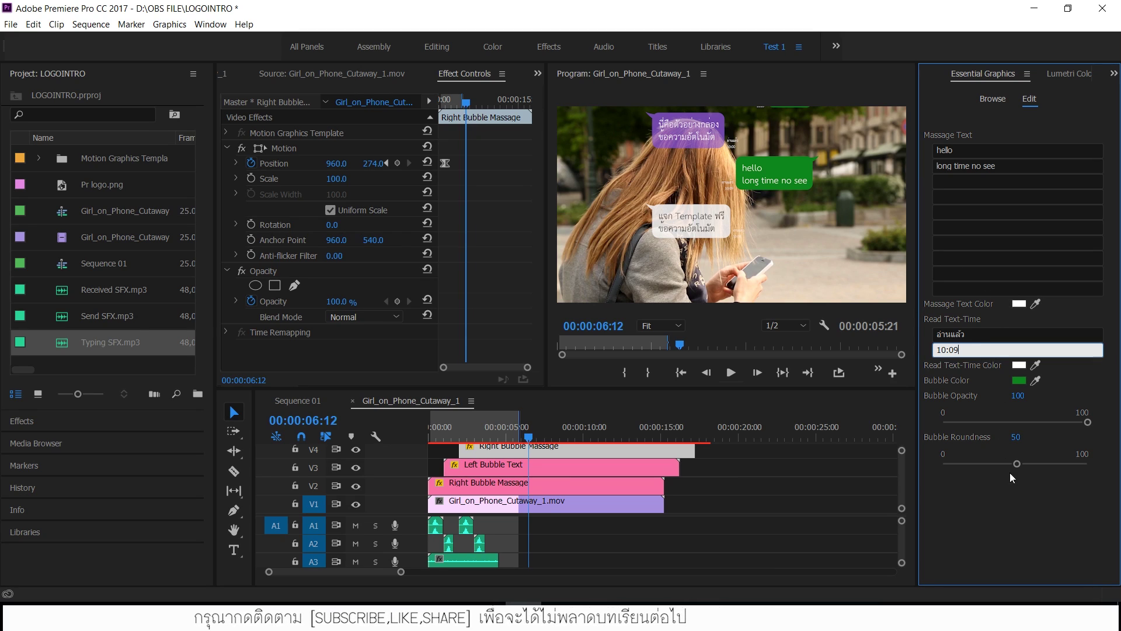
left_click(1014, 488)
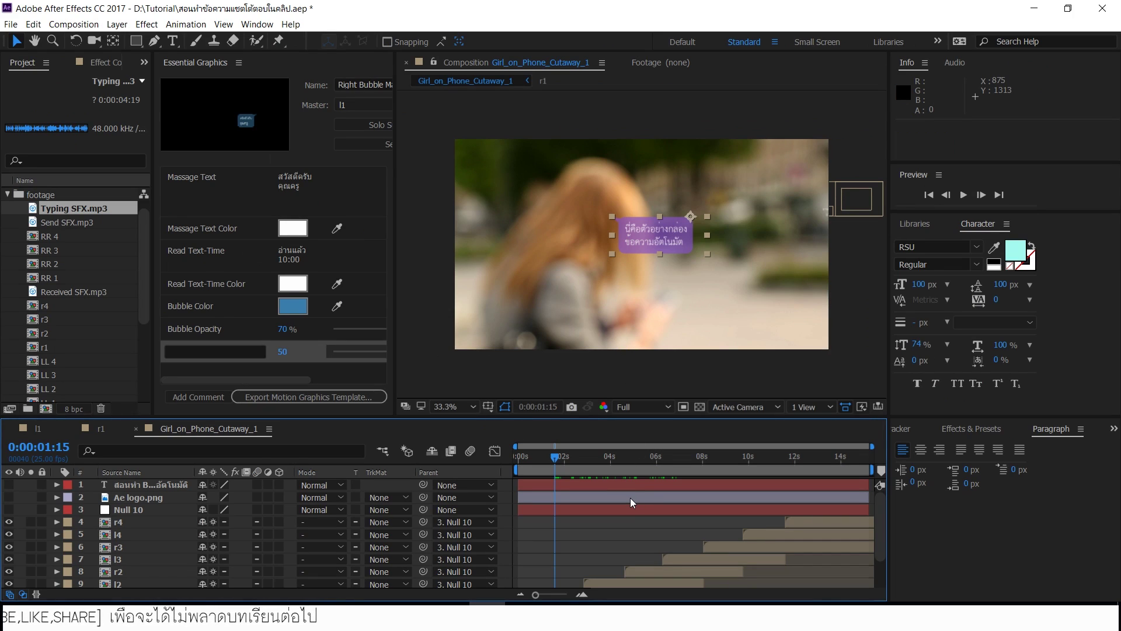
left_click(630, 500)
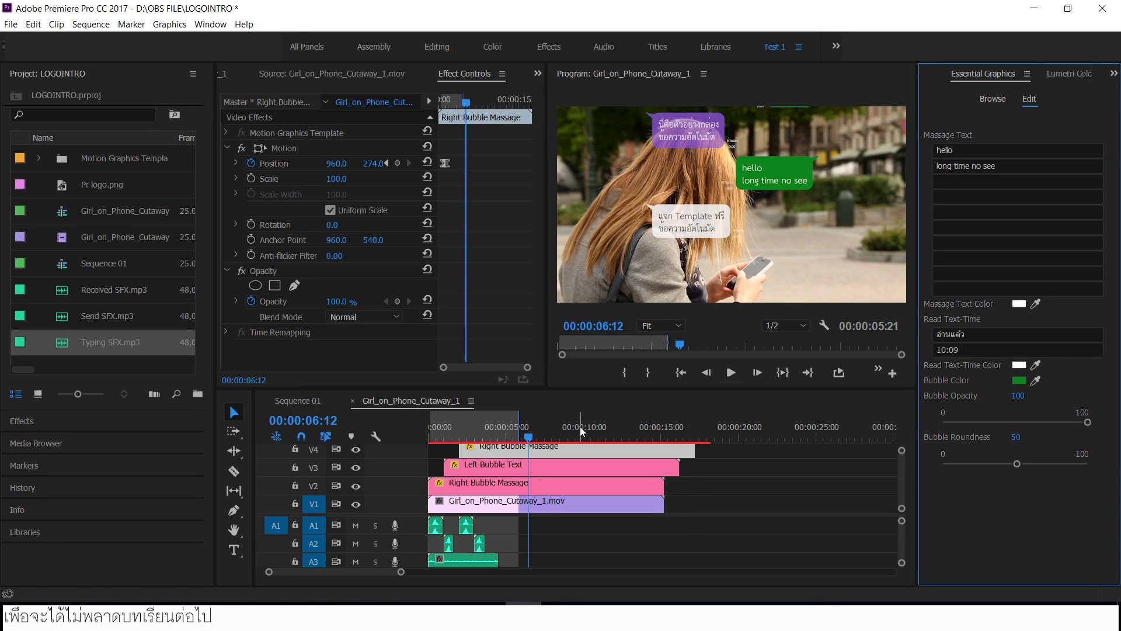
left_click(681, 372)
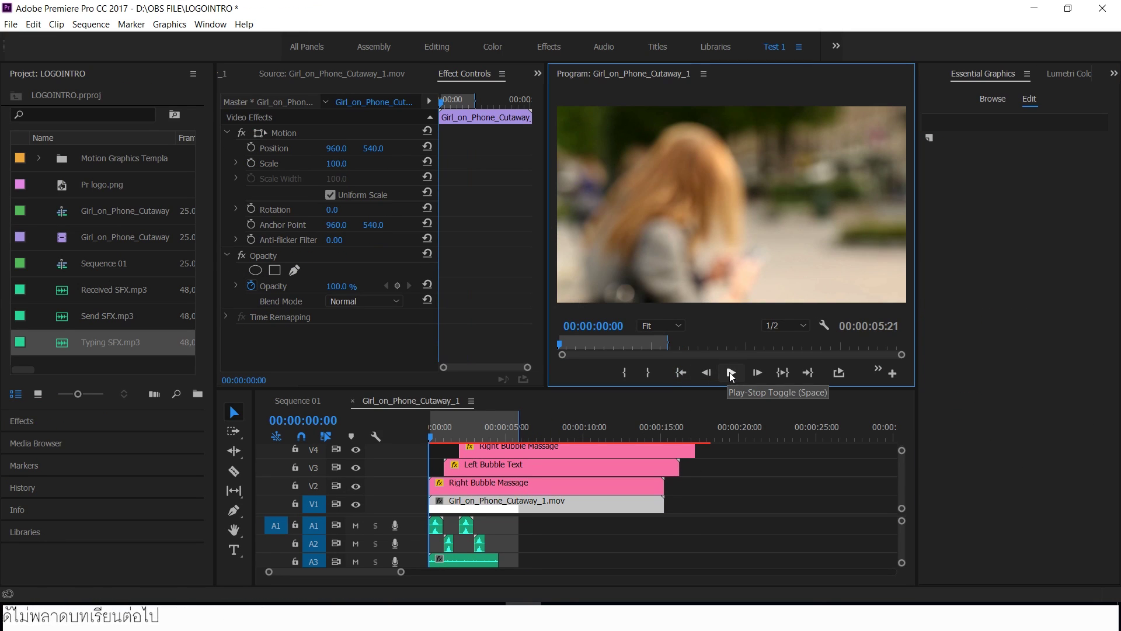
left_click(730, 372)
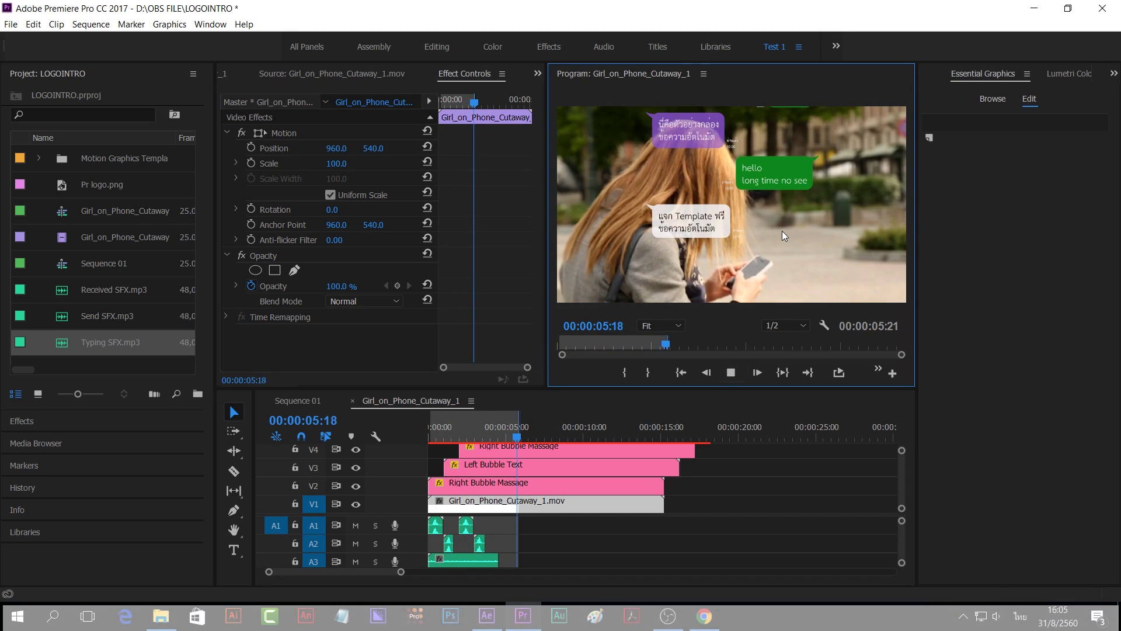
left_click(730, 372)
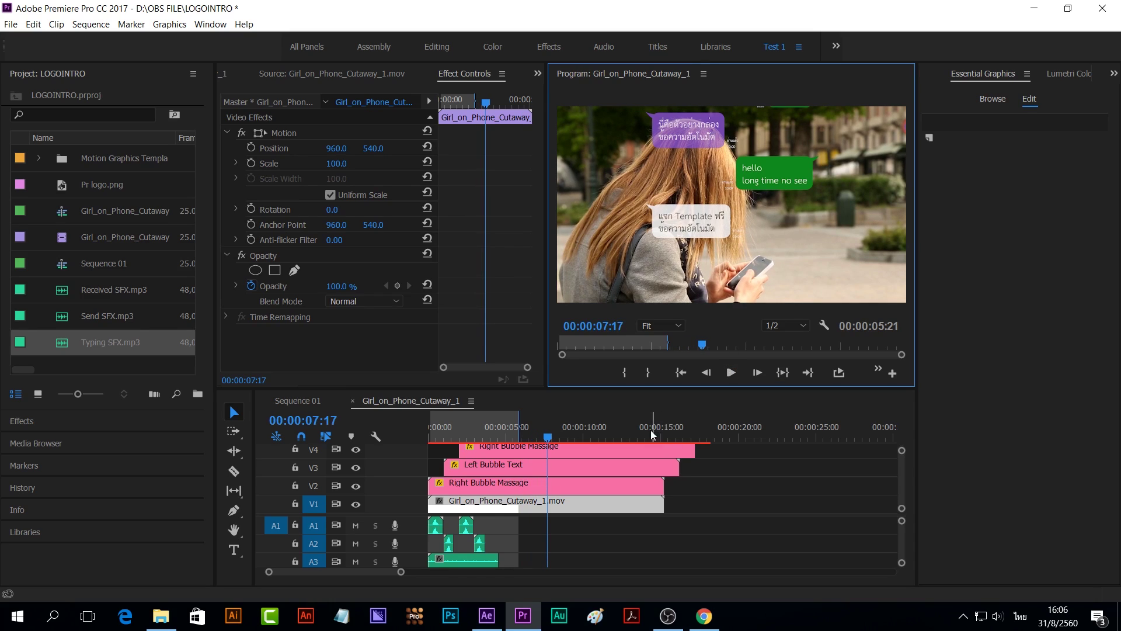
left_click(681, 374)
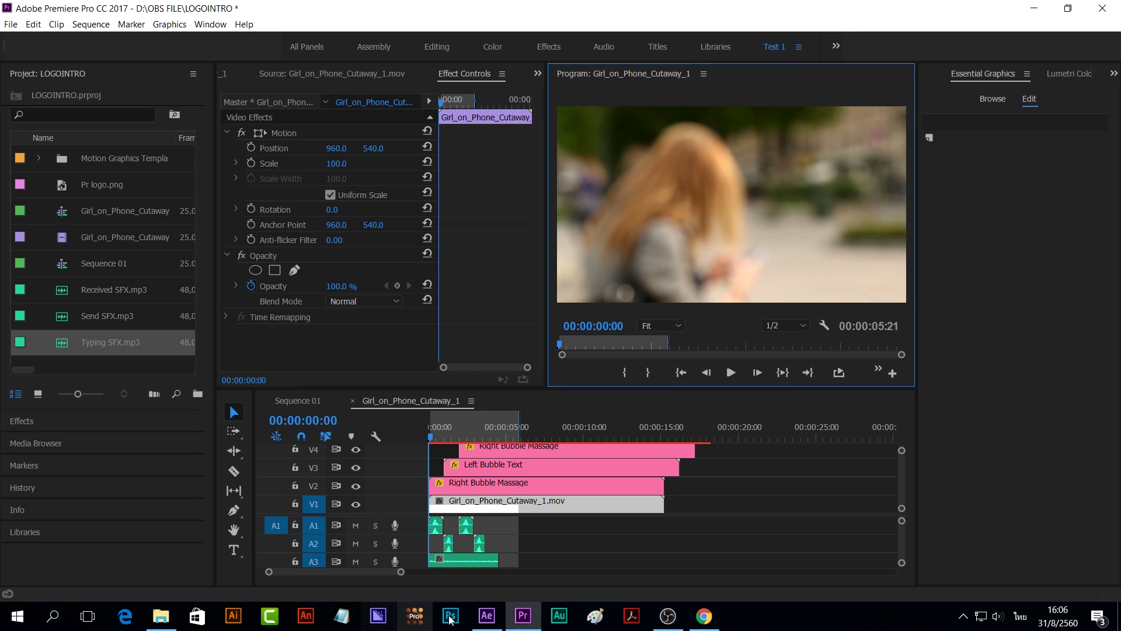
Step: Switch back to After Effects and its Girl_on_Phone_Cutaway_1 composition from the taskbar
left_click(485, 619)
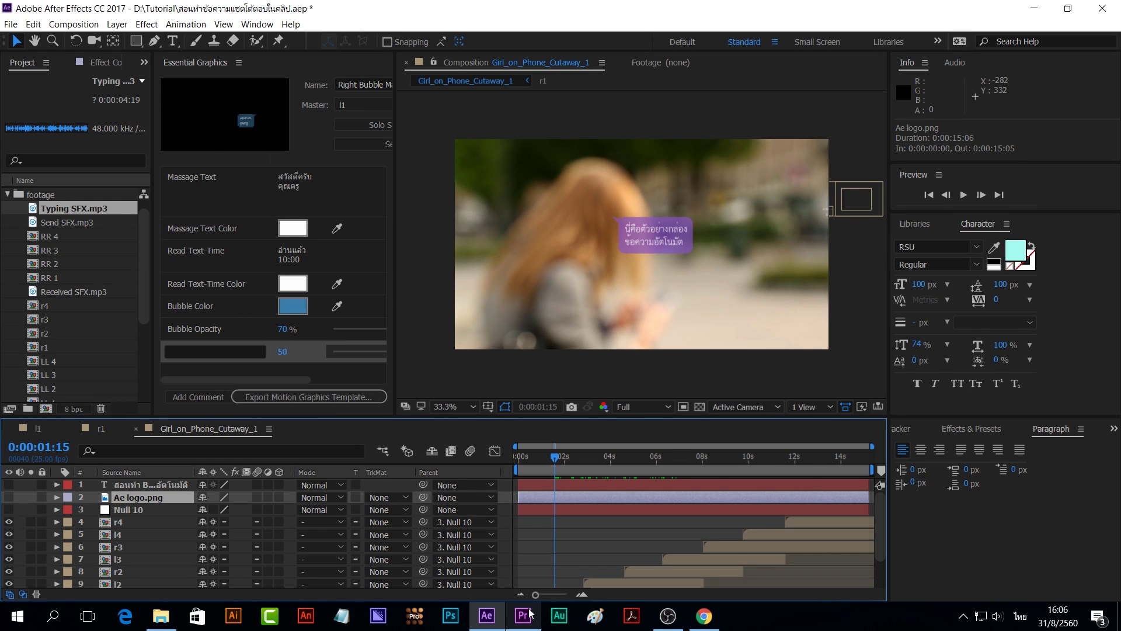
mouse_move(529, 613)
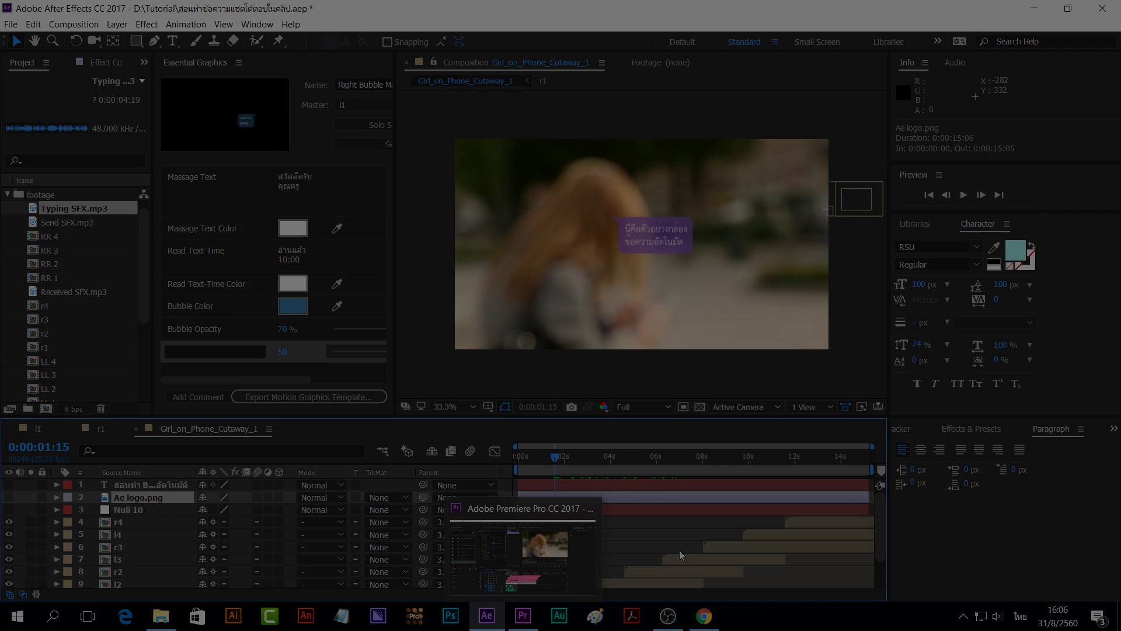